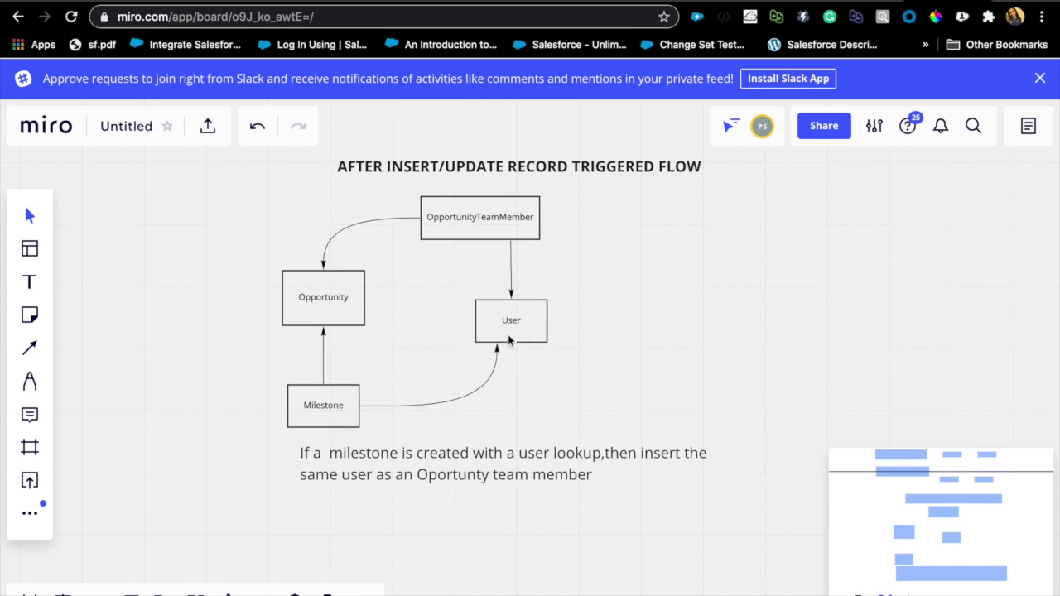
Switch to the Edge SLA opportunity and scroll down to its Milestones card
left_click(685, 3)
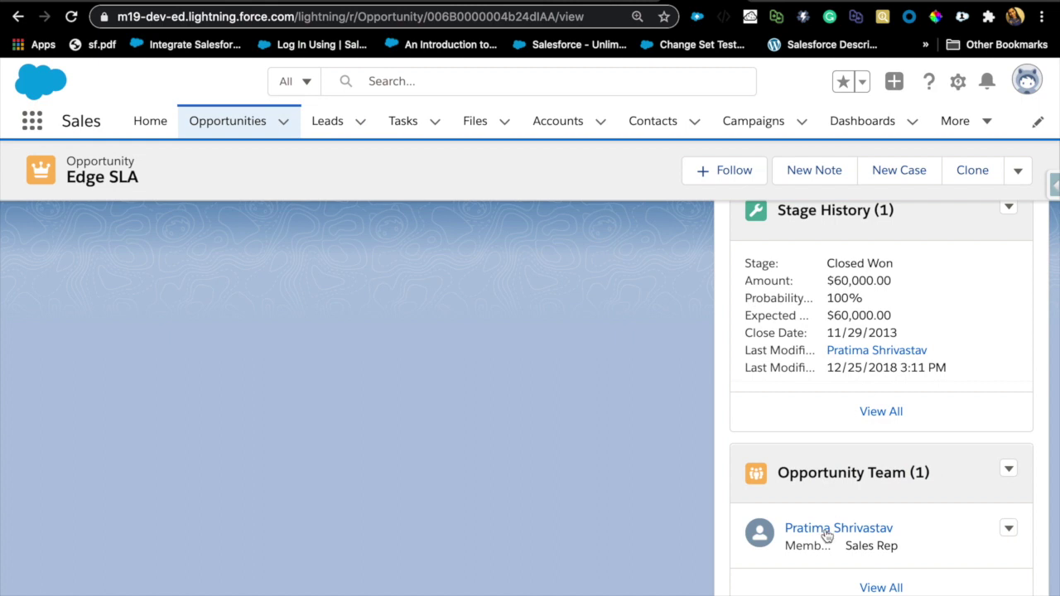
scroll(826, 537, "down", 2)
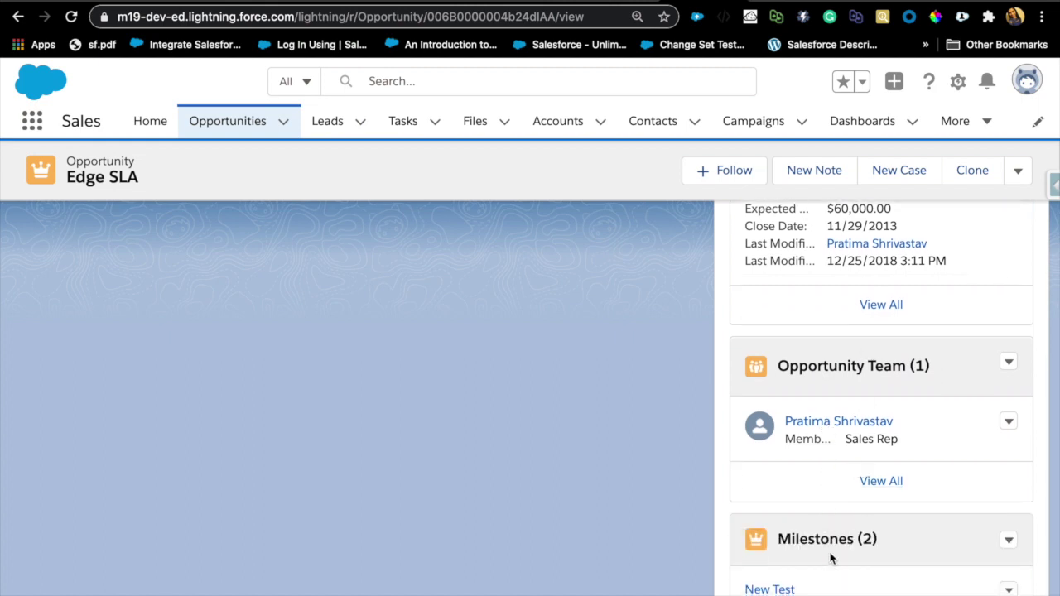
scroll(830, 559, "down", 2)
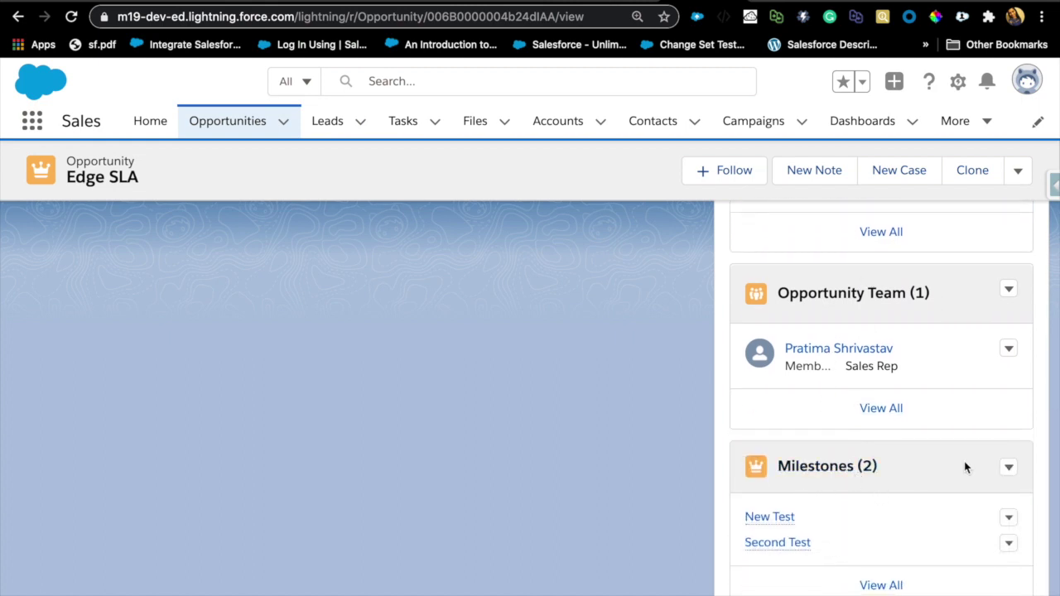
Start a new Milestone from the Milestones card menu, then close the form without saving
left_click(1009, 468)
left_click(949, 501)
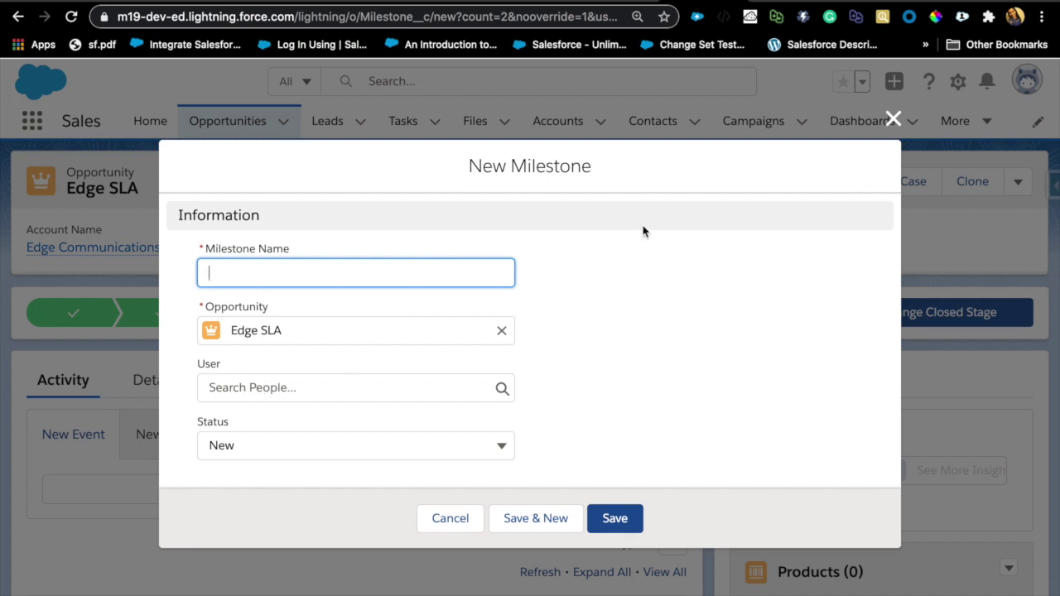
left_click(889, 125)
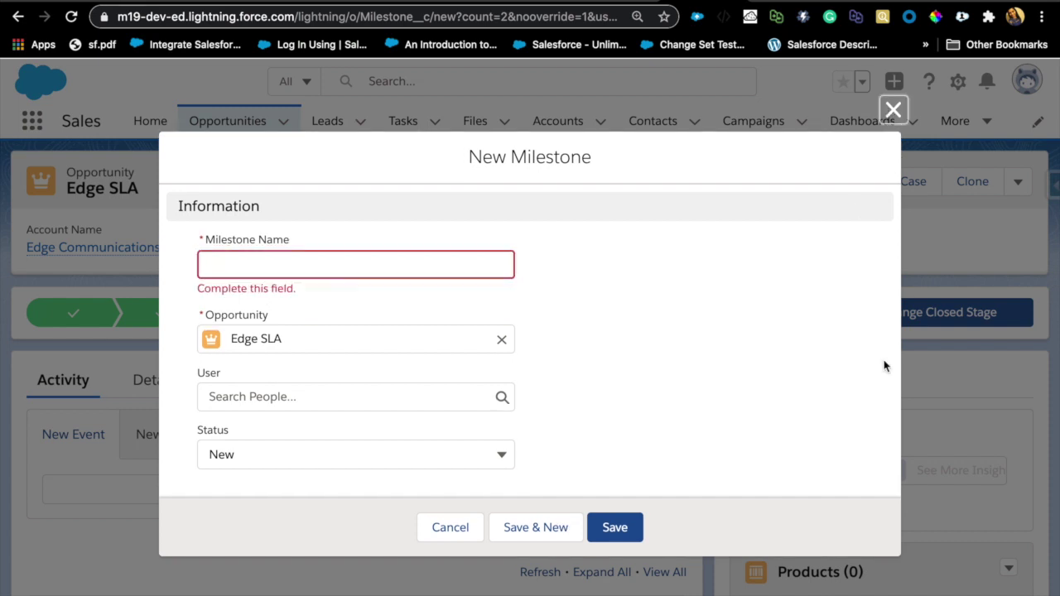
left_click(893, 121)
scroll(892, 355, "down", 10)
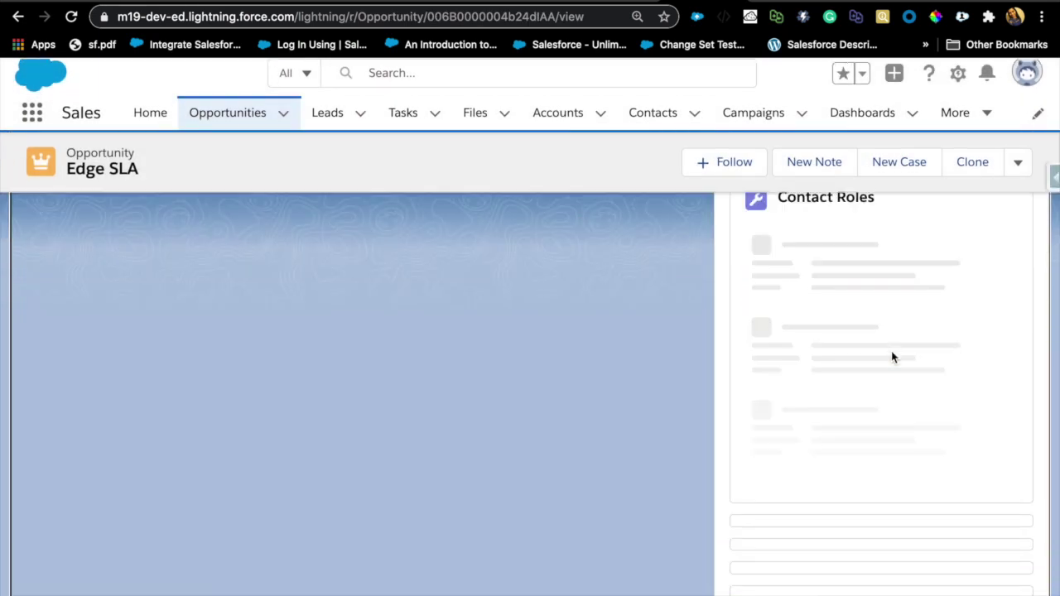
scroll(891, 351, "down", 5)
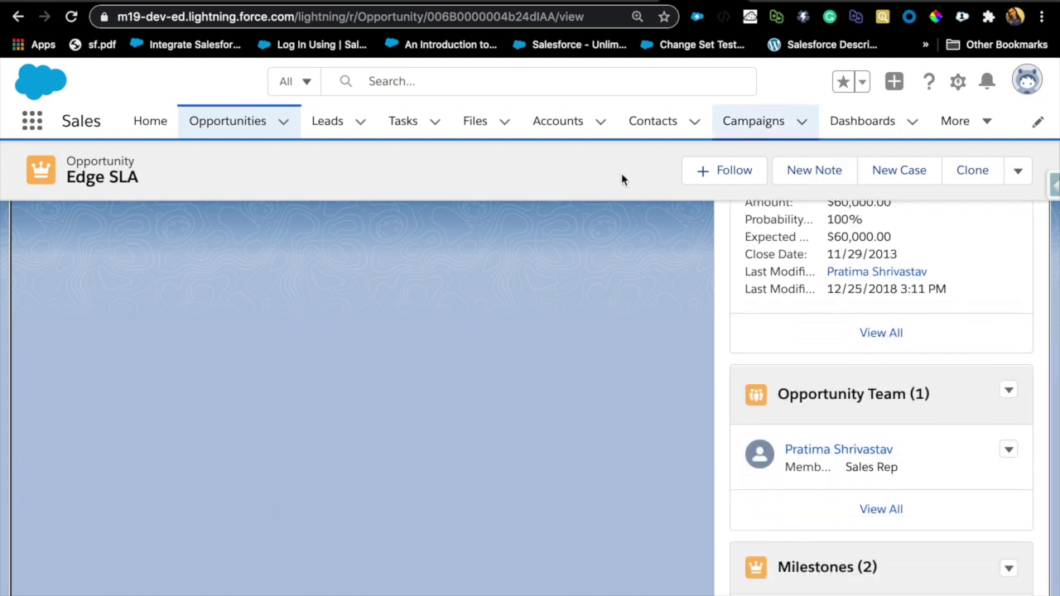
scroll(566, 263, "up", 5)
scroll(567, 263, "up", 4)
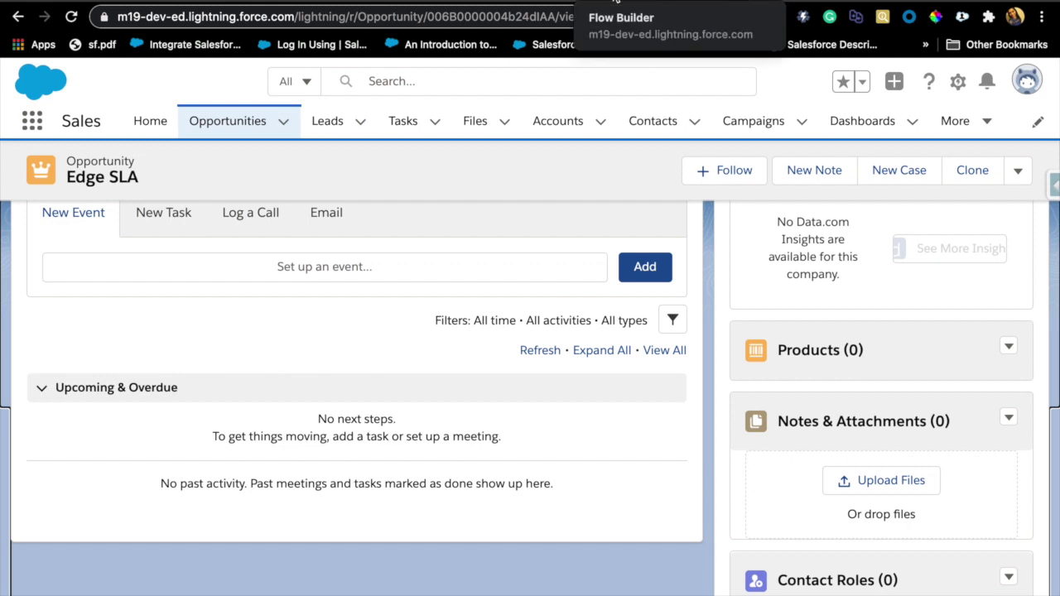
From Setup > Flows, create a new Record-Triggered Flow in the Freeform layout
left_click(615, 2)
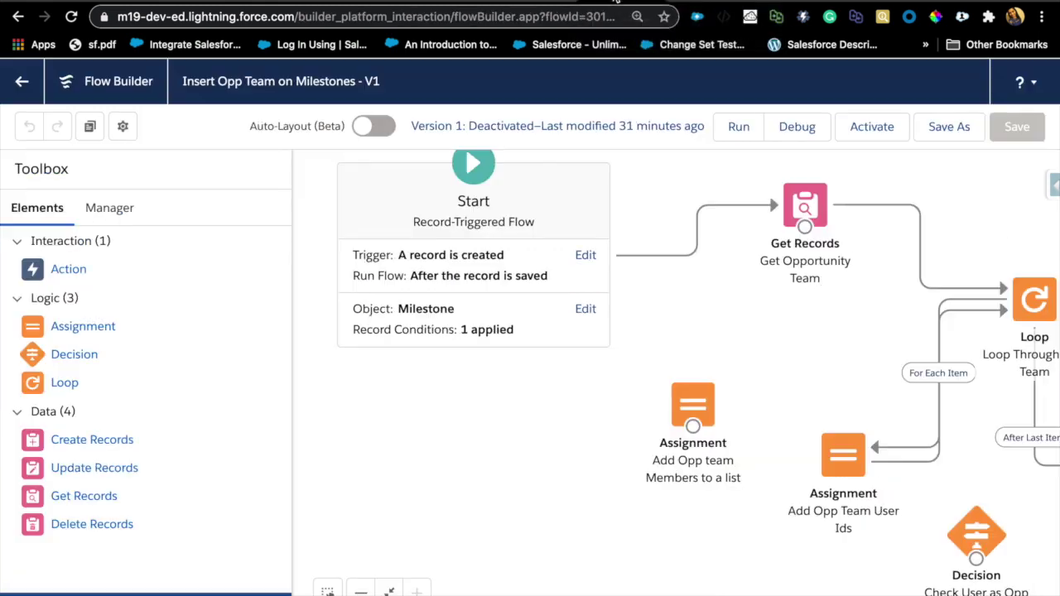
left_click(575, 4)
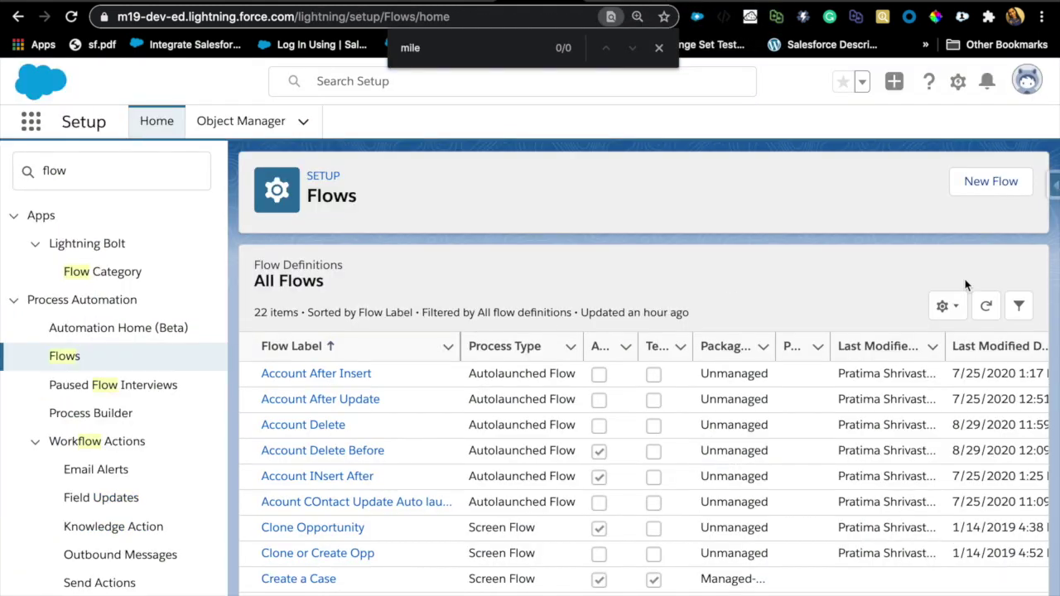
left_click(1003, 188)
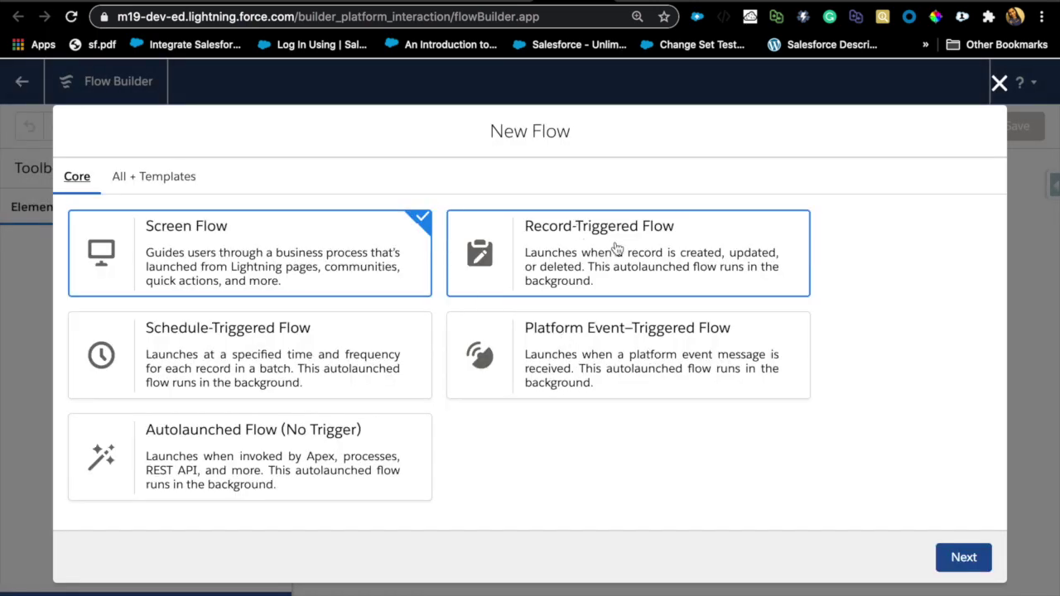
left_click(613, 247)
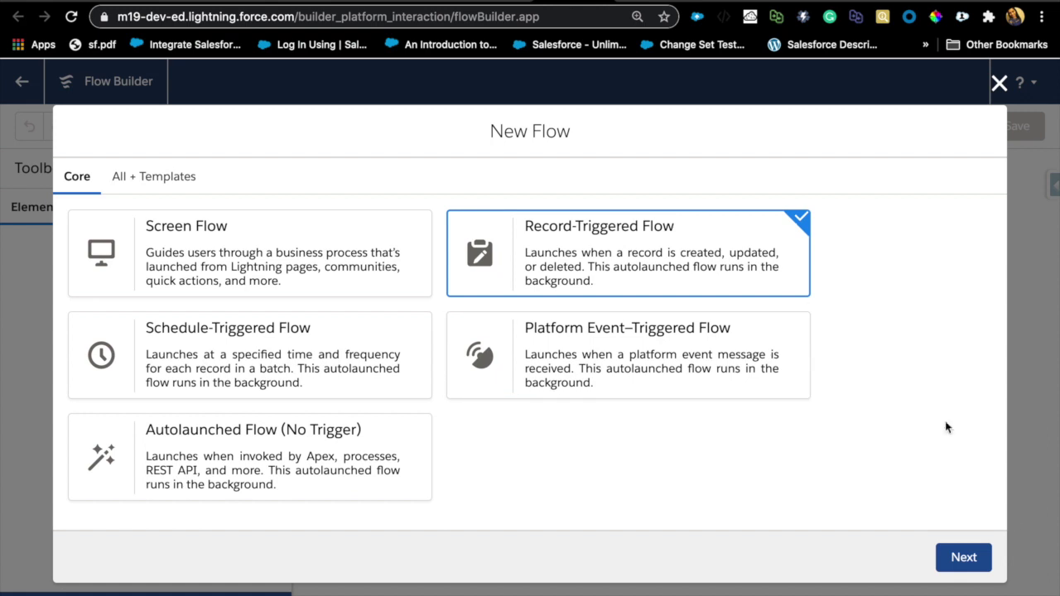
left_click(978, 559)
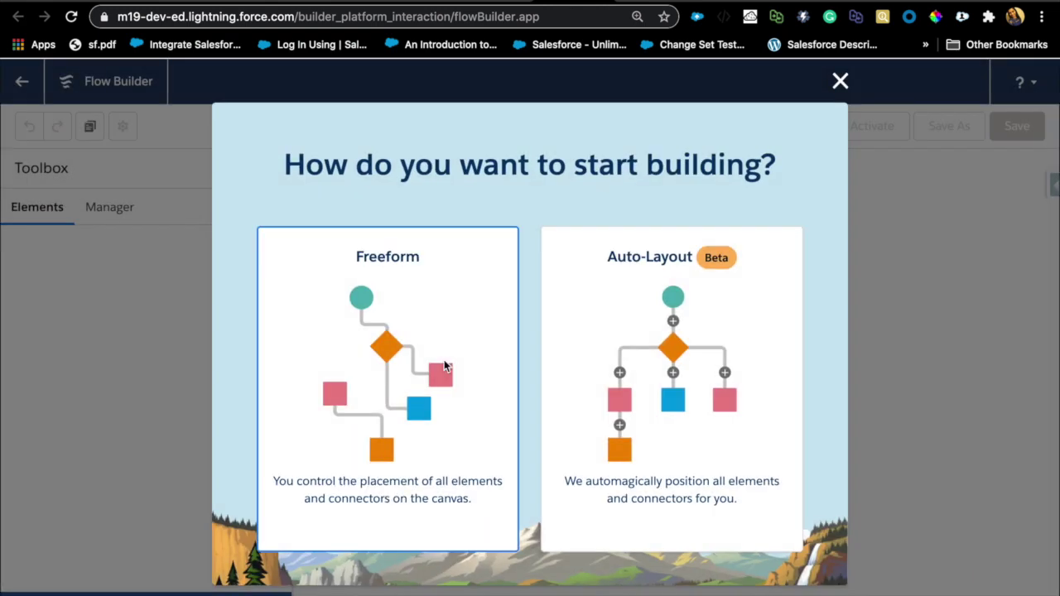
left_click(443, 368)
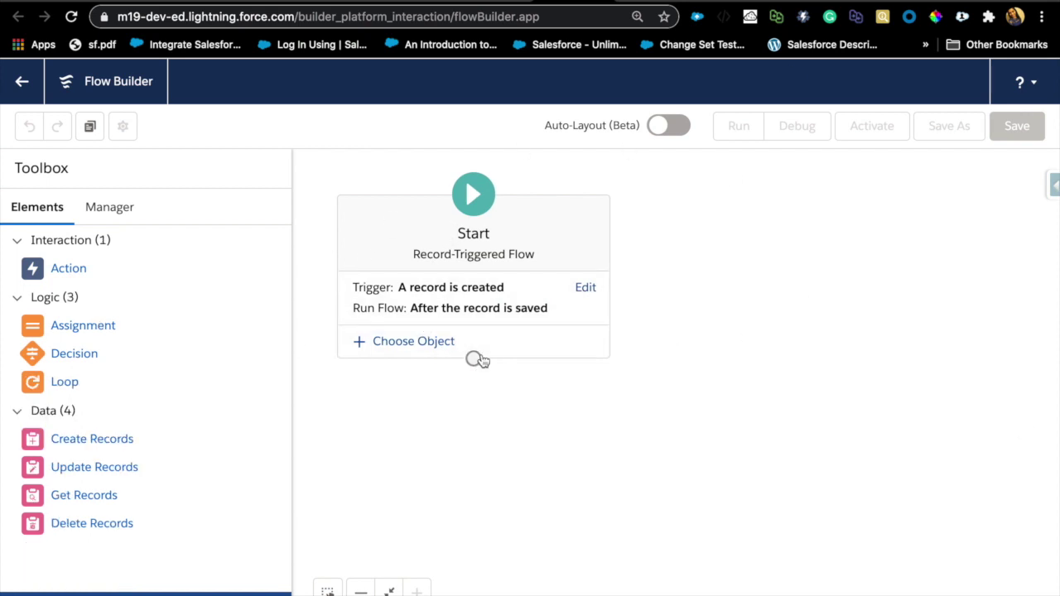
Review the Miro flow diagram, then return to the Salesforce Flows pages
key("ctrl+Tab")
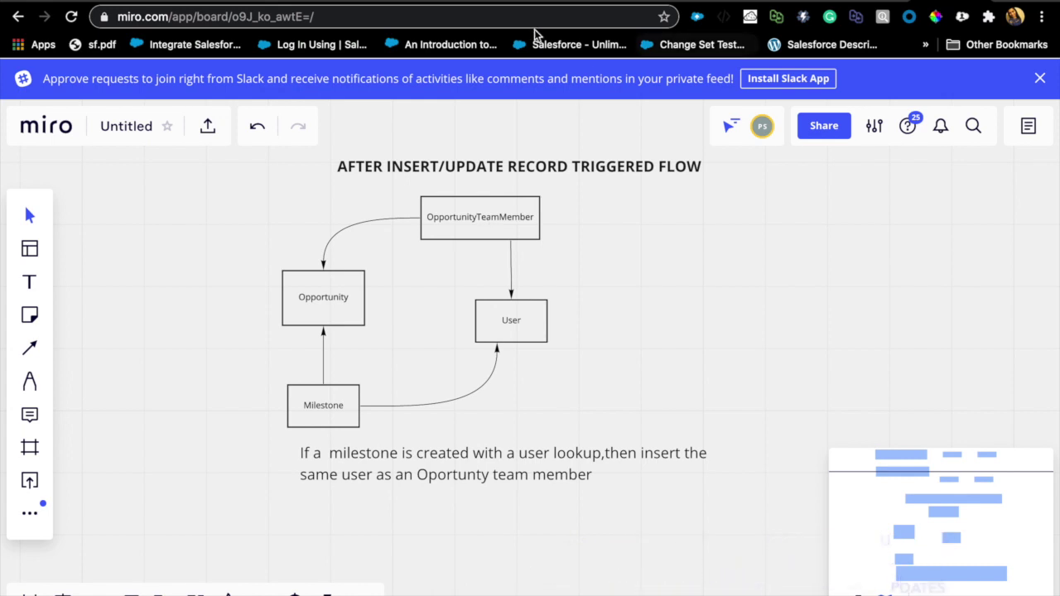
key("super+f")
left_click(561, 4)
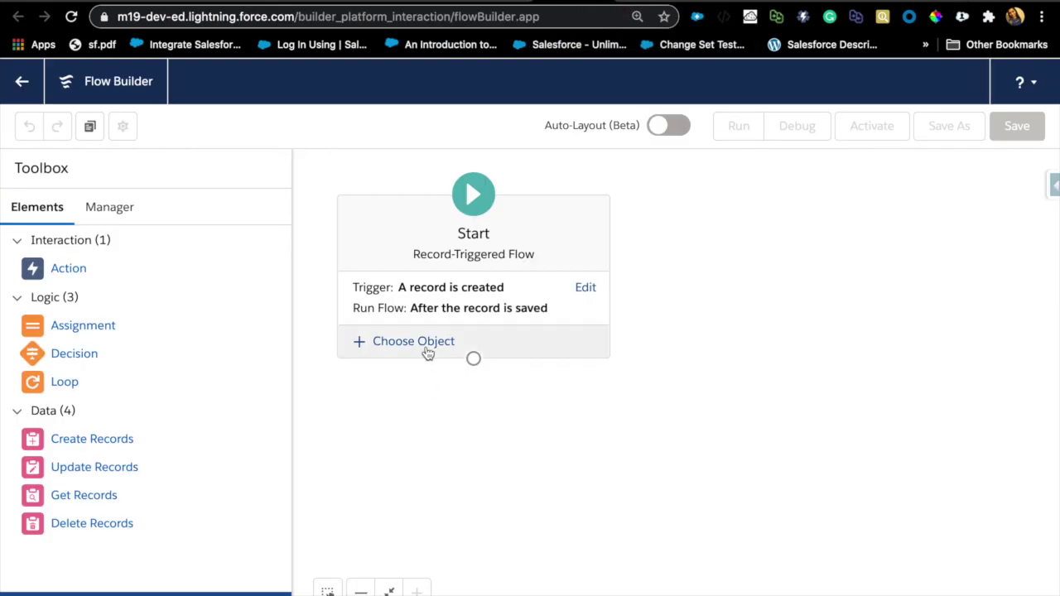
Set Milestone as the object that triggers the flow
left_click(428, 353)
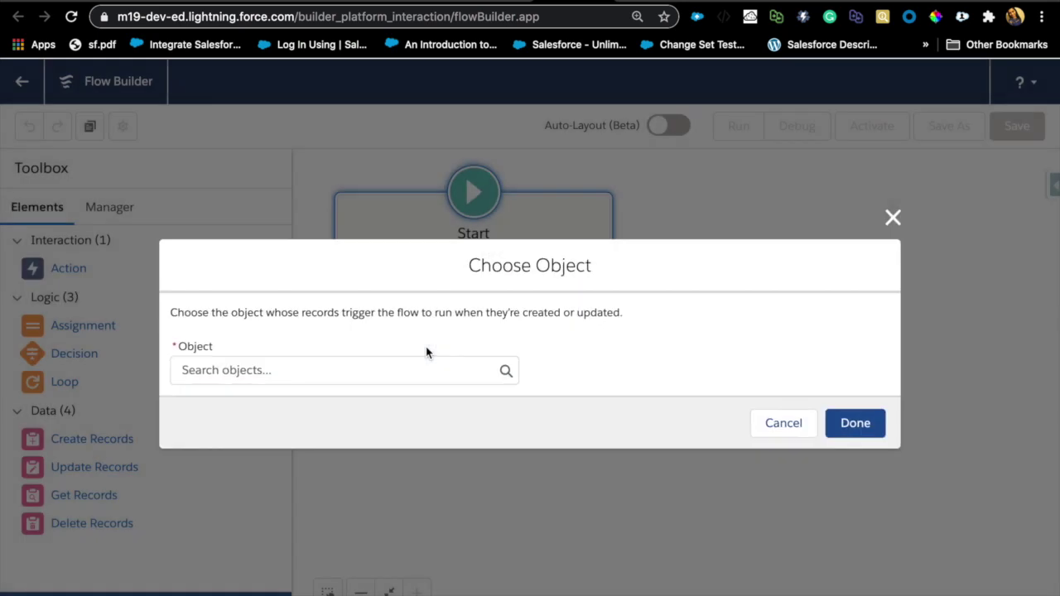
left_click(412, 364)
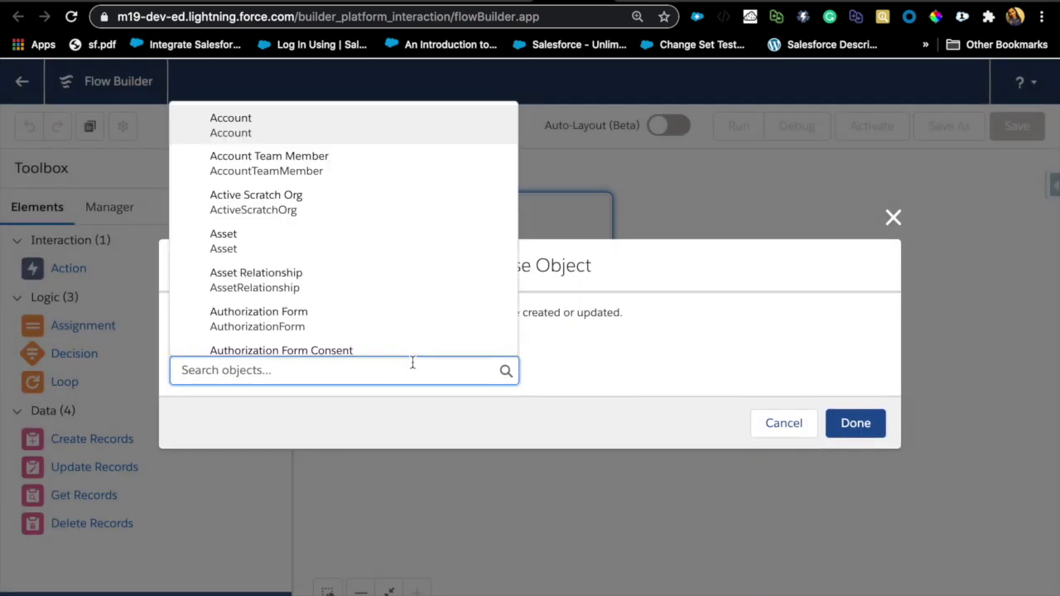
type("mi")
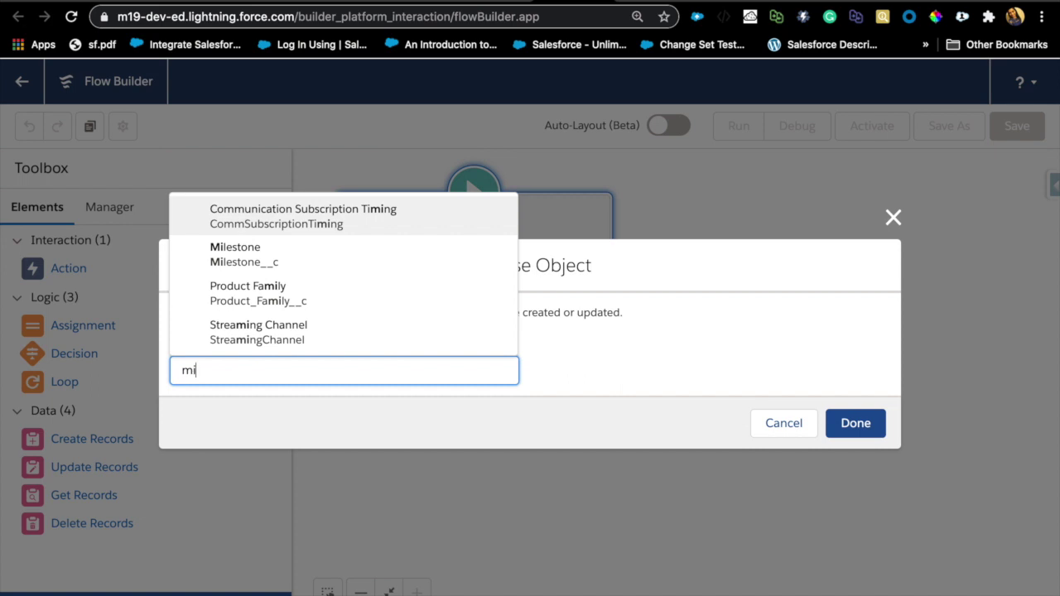
left_click(315, 260)
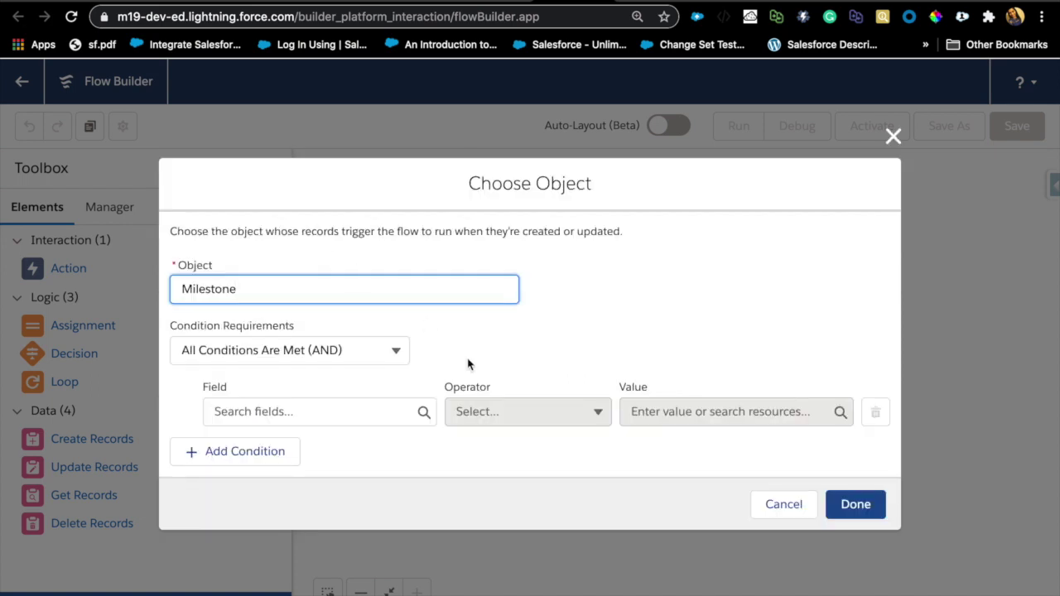
Add the entry condition User__c Is Null equals False and save the Start settings
left_click(332, 411)
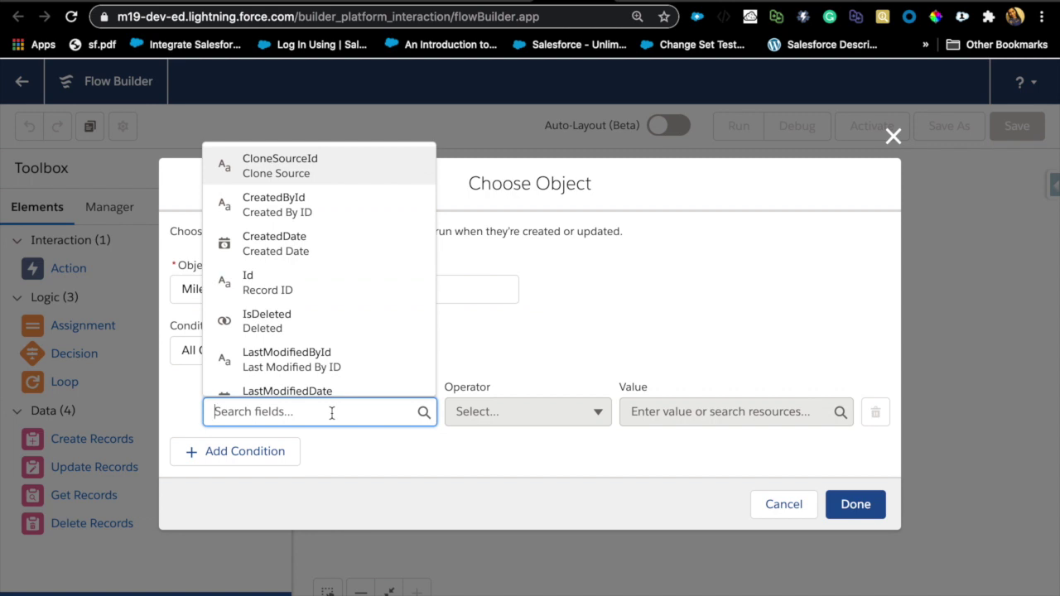
type("use")
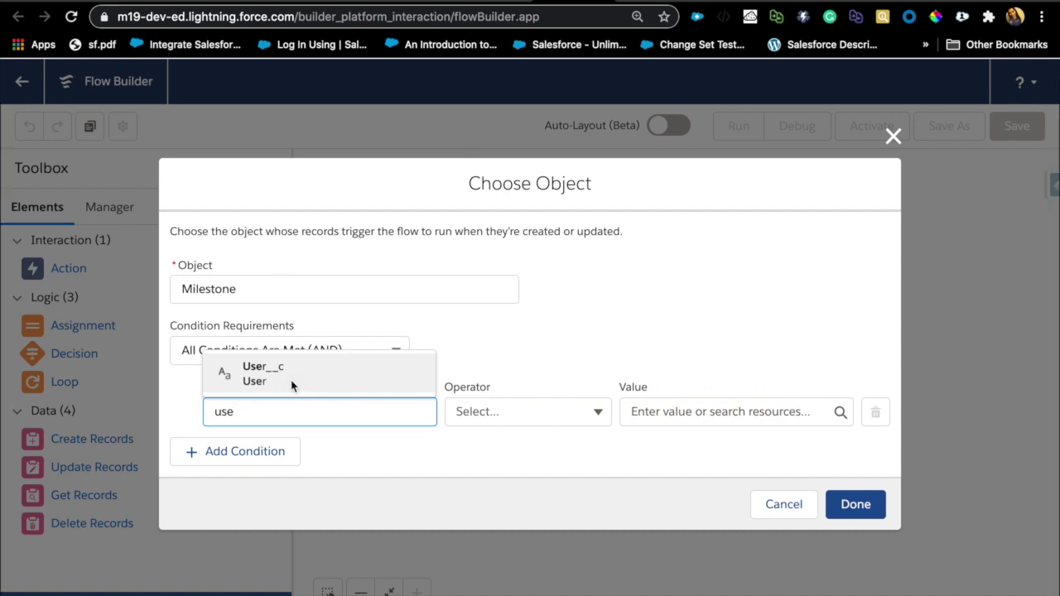
left_click(291, 386)
left_click(721, 410)
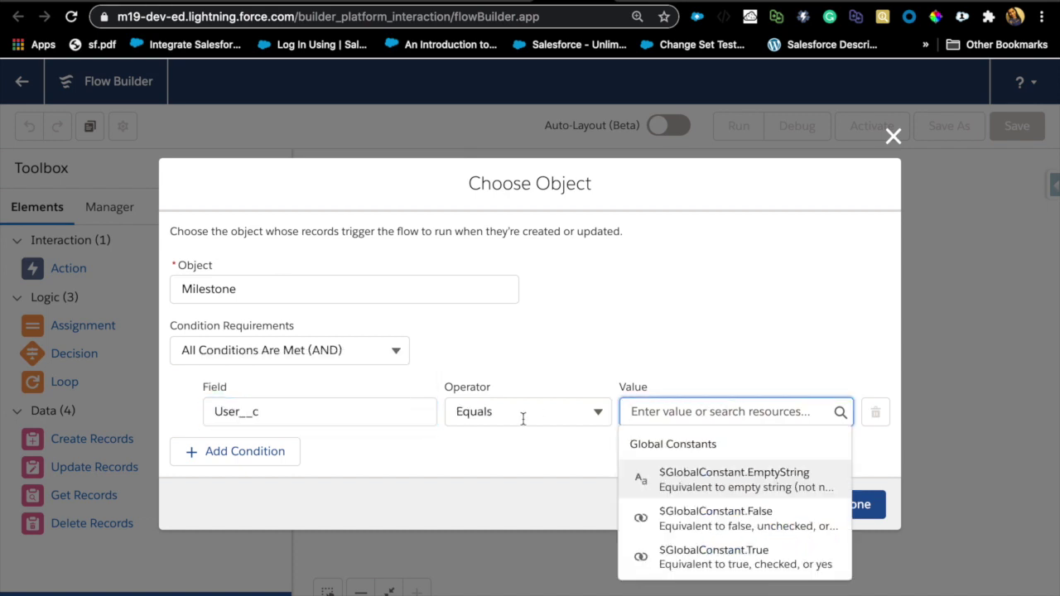
left_click(522, 414)
left_click(497, 593)
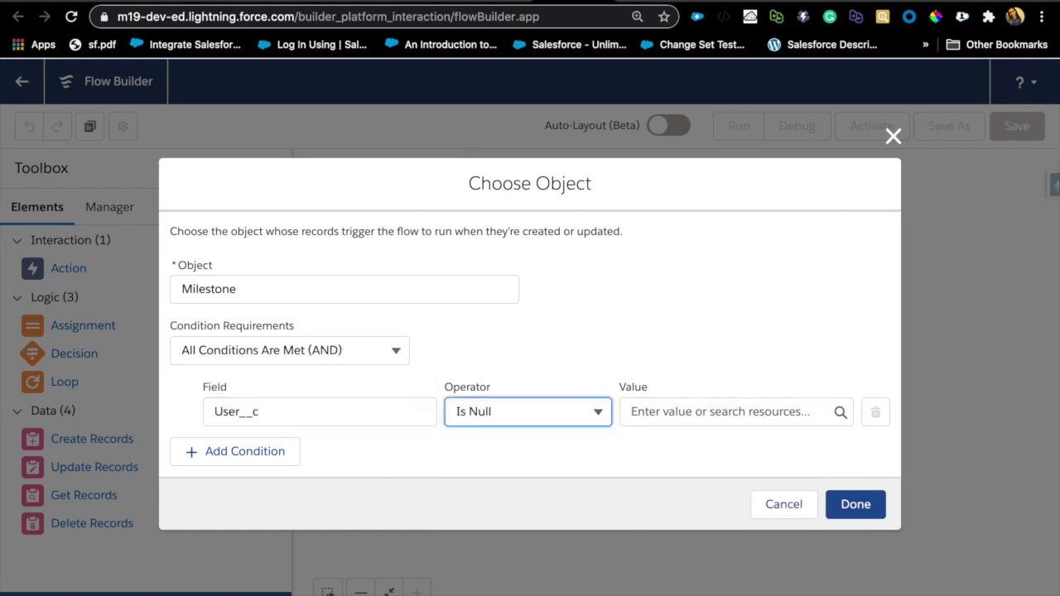
left_click(702, 414)
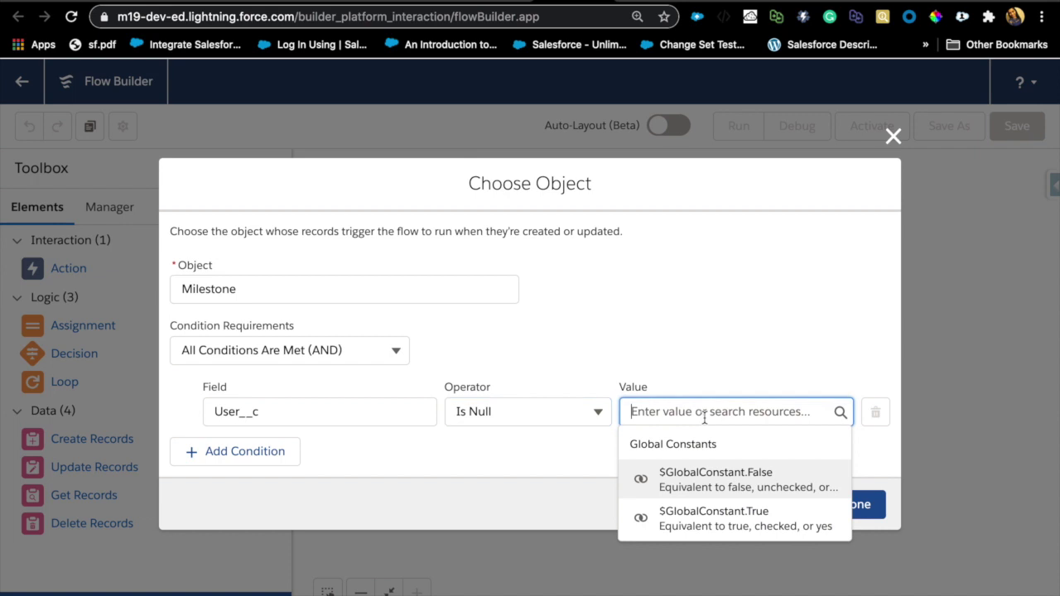
left_click(750, 483)
left_click(500, 454)
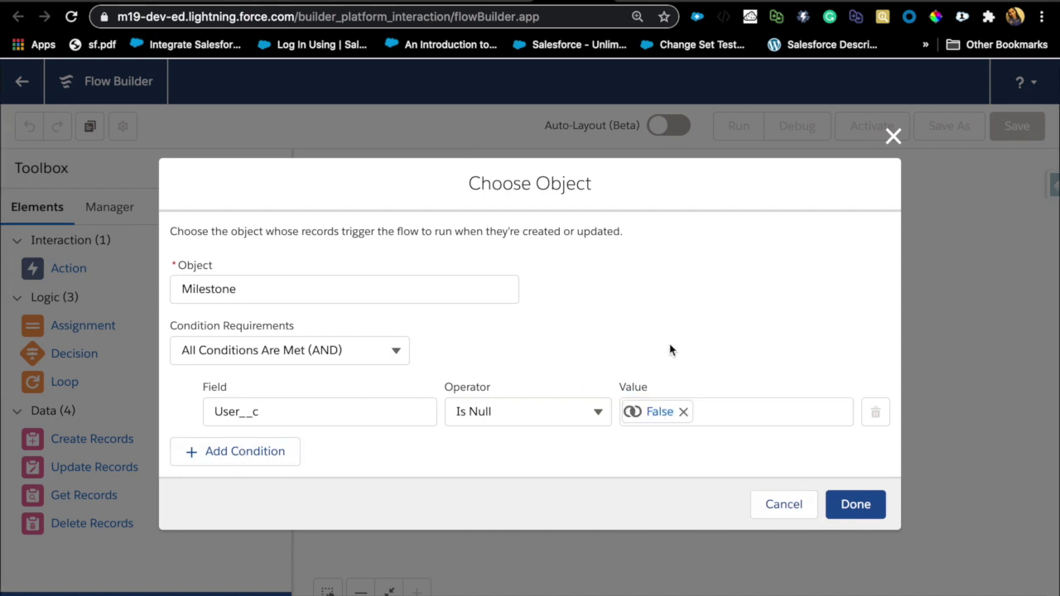
left_click(846, 507)
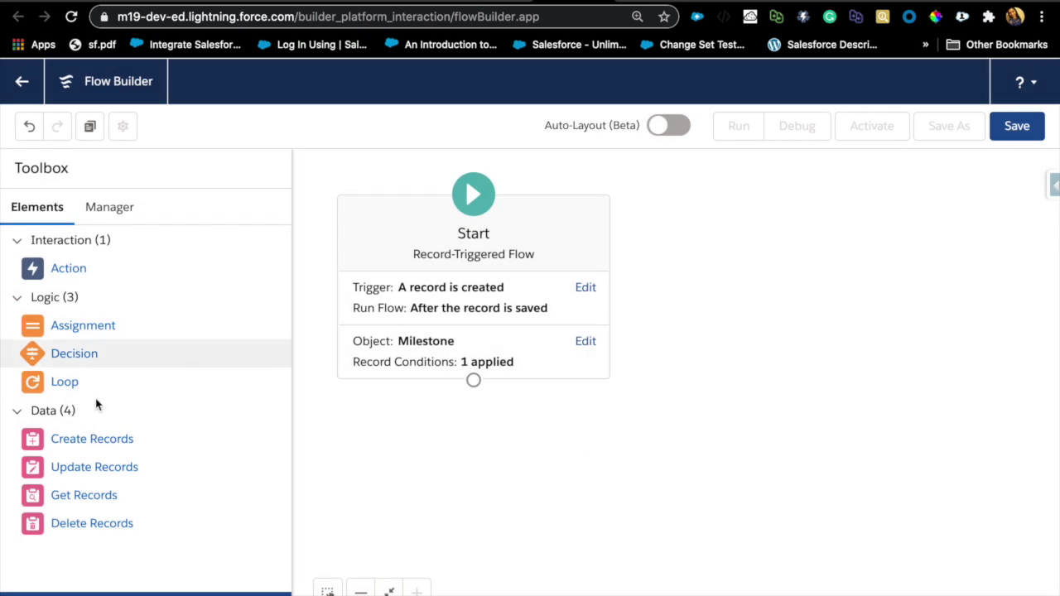
Add a Get Records element labelled 'Get Opp Team Member' querying Opportunity Team Member
left_click_drag(84, 496, 698, 168)
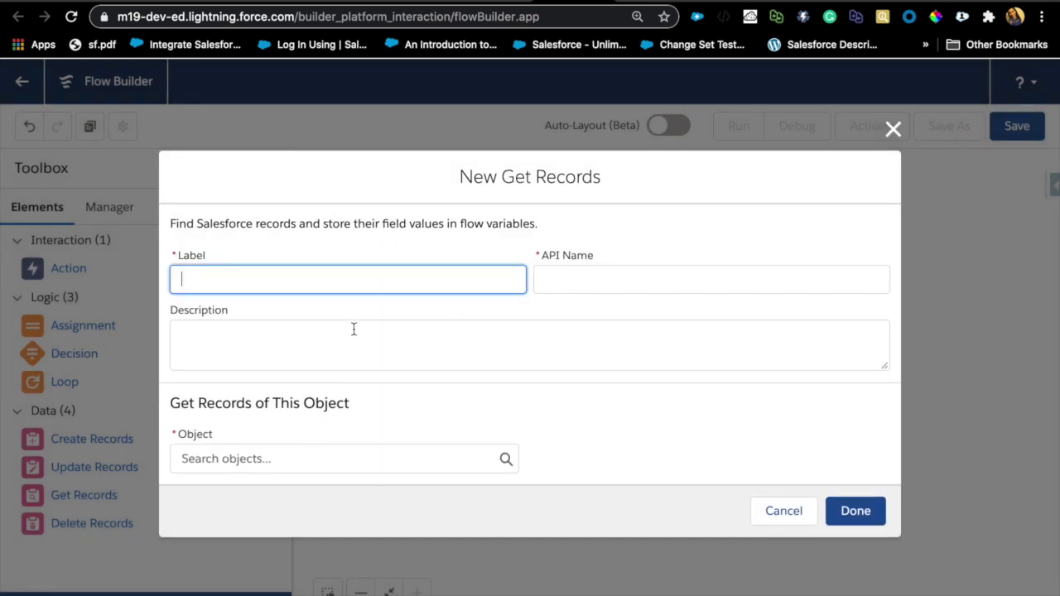
type("Get Opp Team Men")
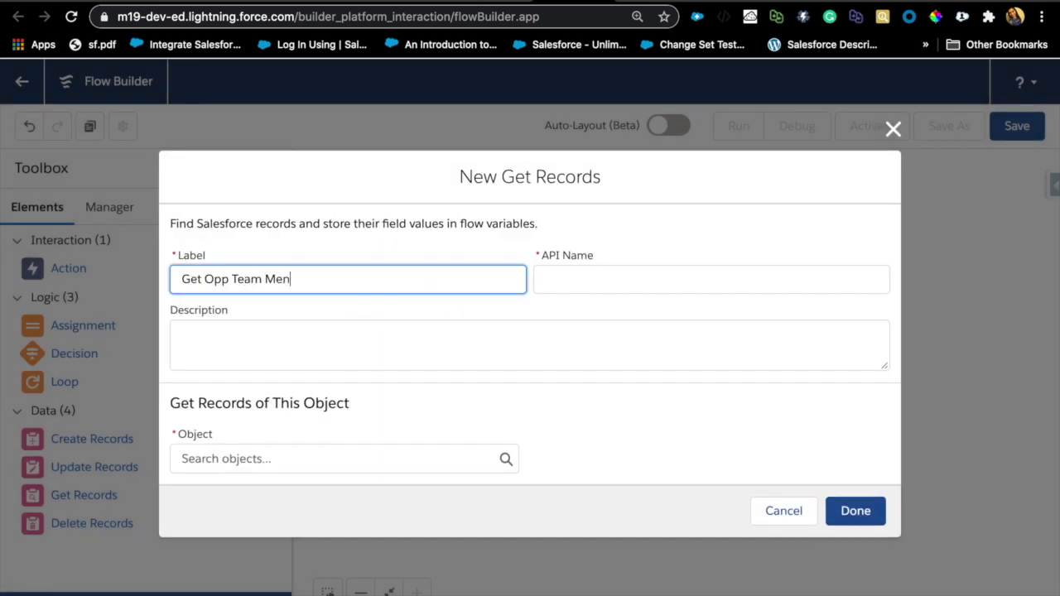
key("BackSpace")
type("mber")
left_click(609, 281)
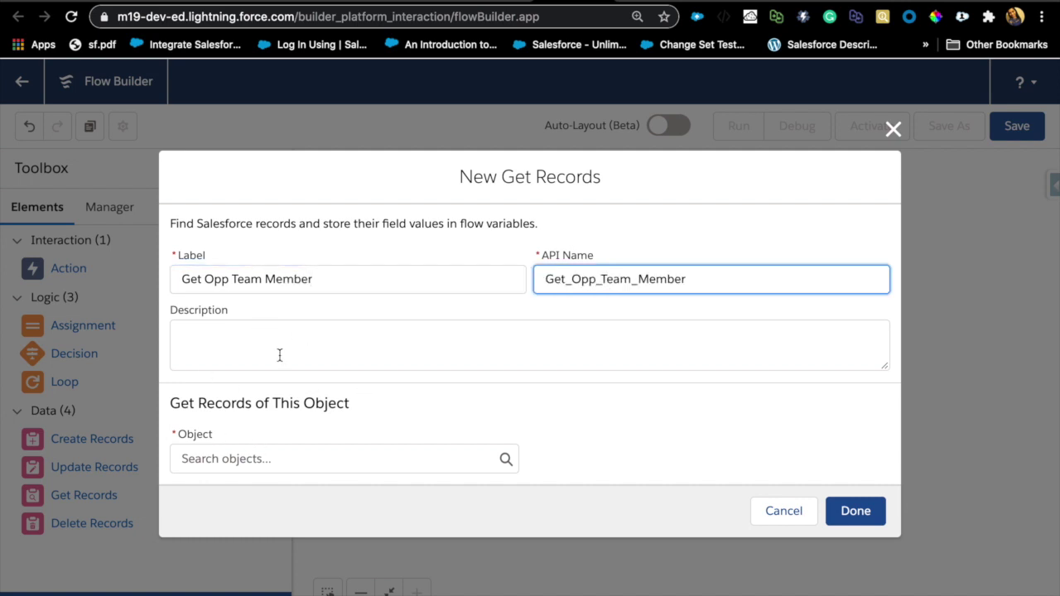
left_click(237, 458)
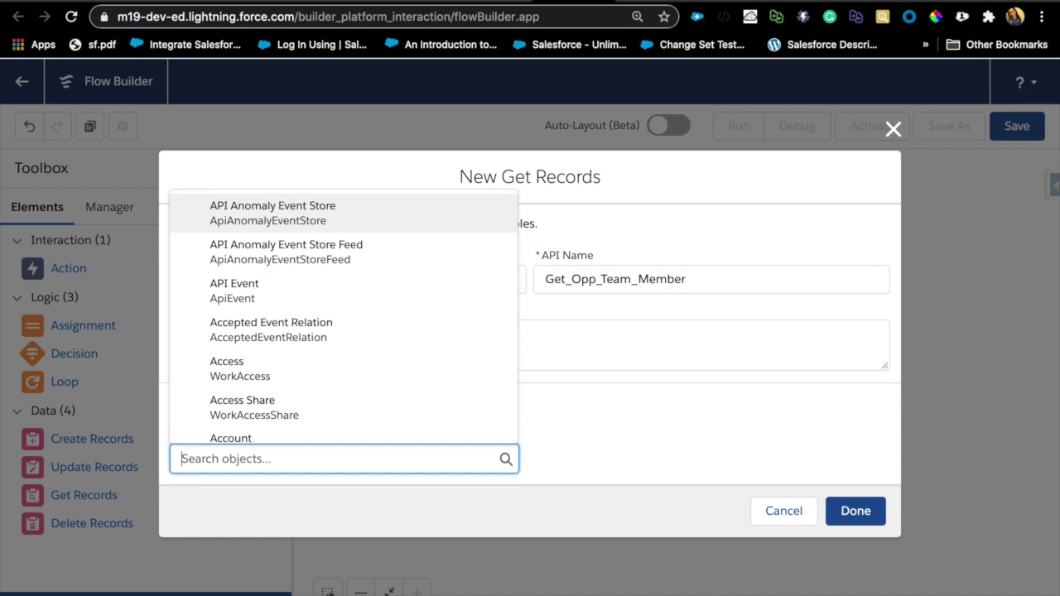
type("oppor")
scroll(281, 430, "down", 3)
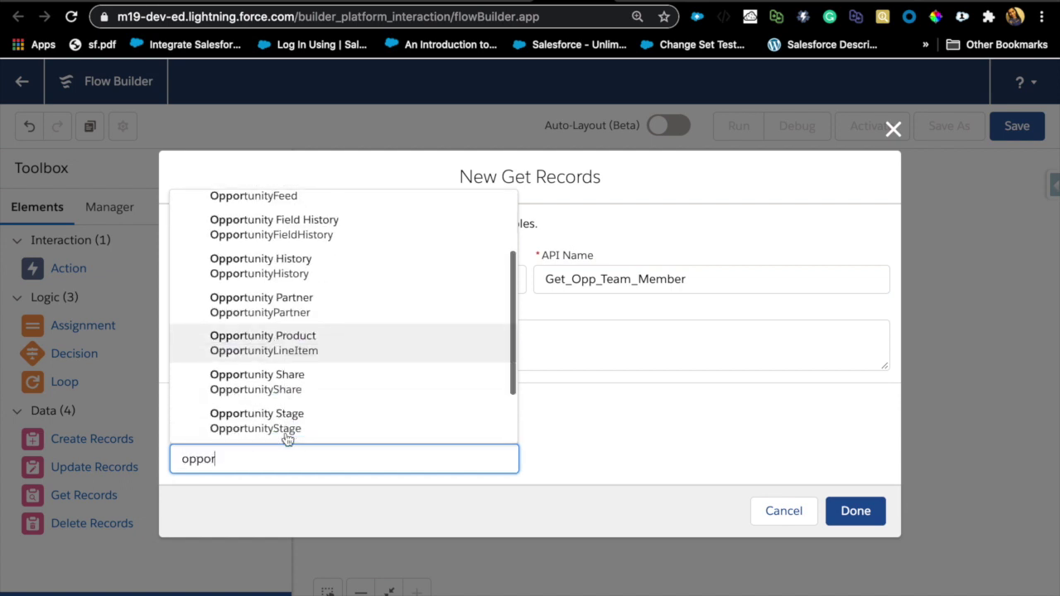
scroll(307, 363, "down", 2)
left_click(303, 374)
scroll(421, 414, "down", 1)
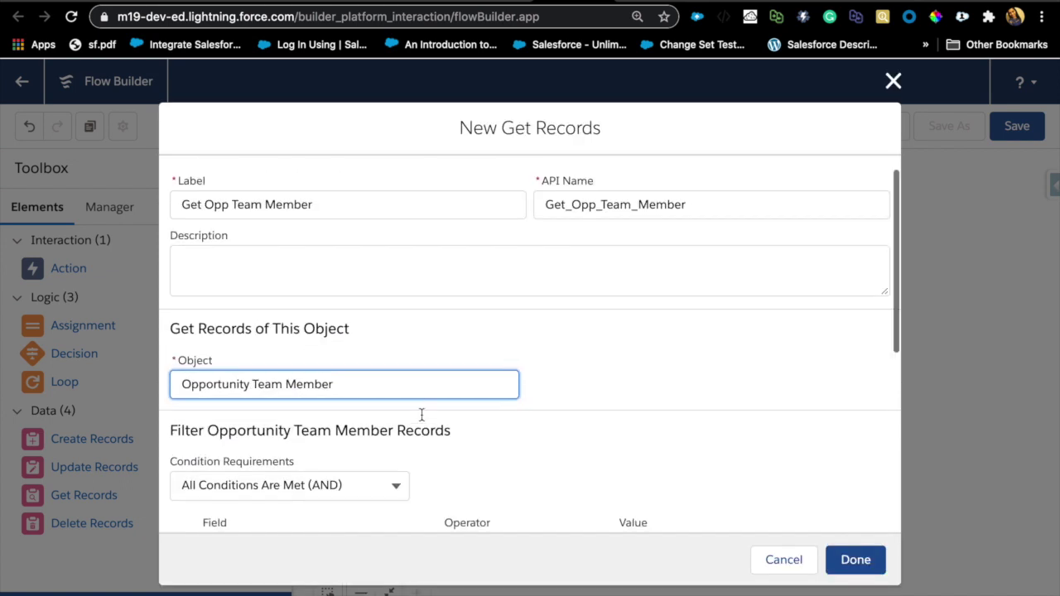
scroll(421, 414, "down", 3)
scroll(421, 414, "down", 1)
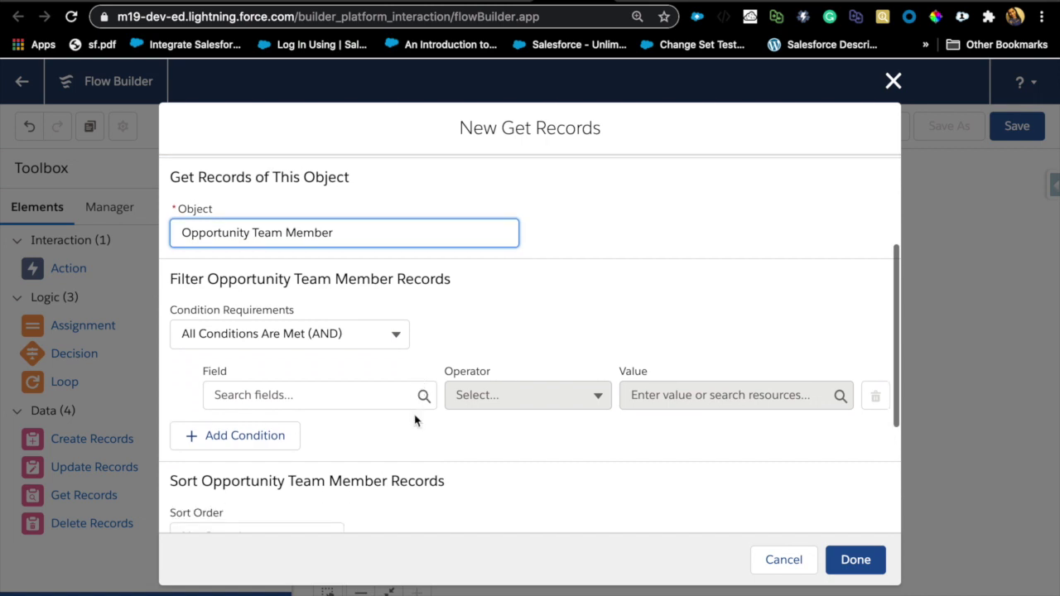
Add the filter OpportunityId equals $Record > Opportunity
left_click(388, 403)
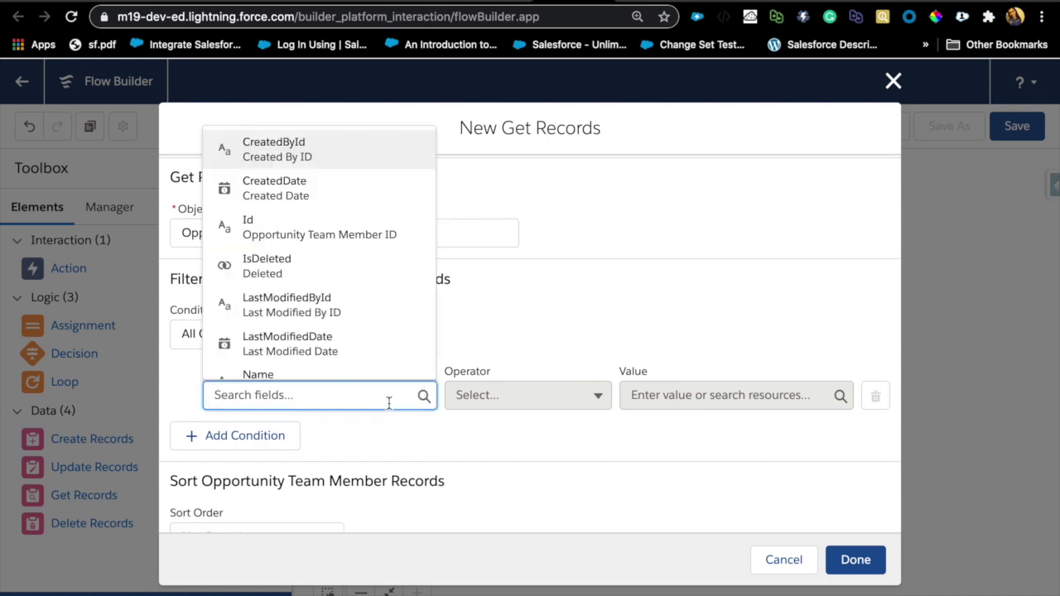
type("opp")
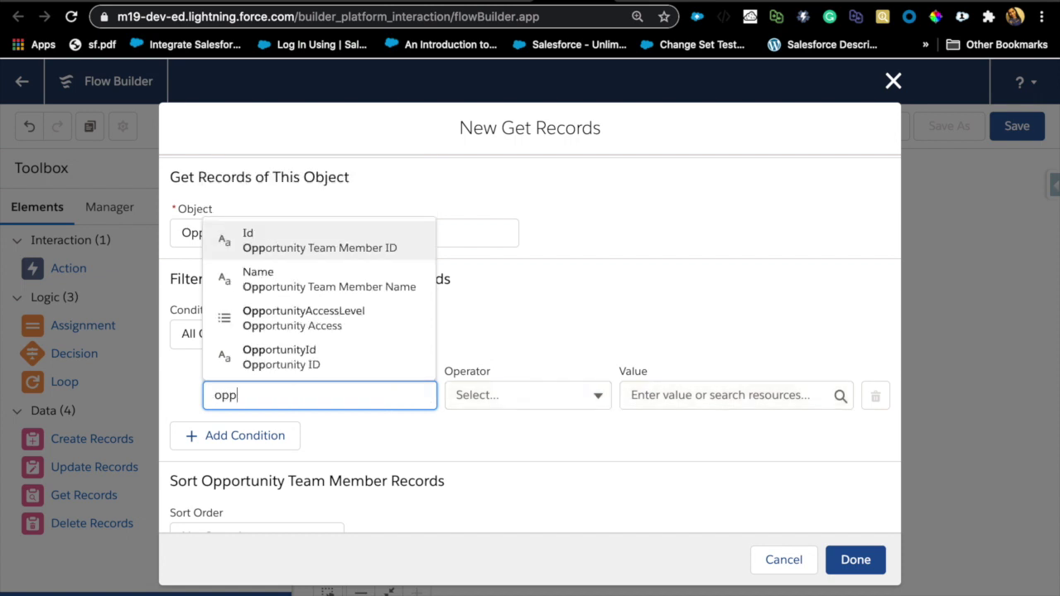
left_click(325, 358)
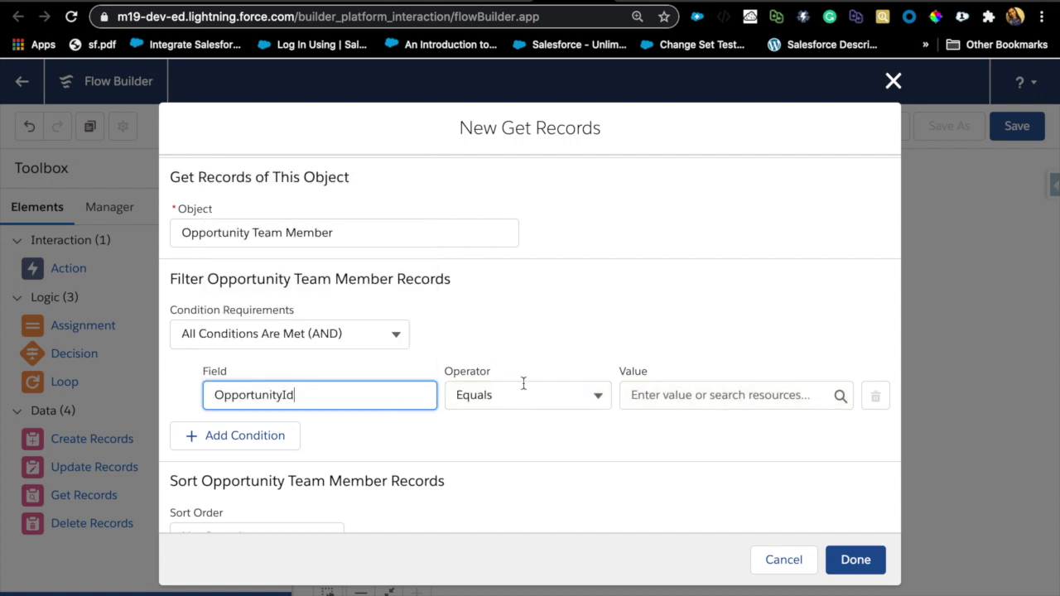
left_click(694, 400)
scroll(727, 331, "down", 2)
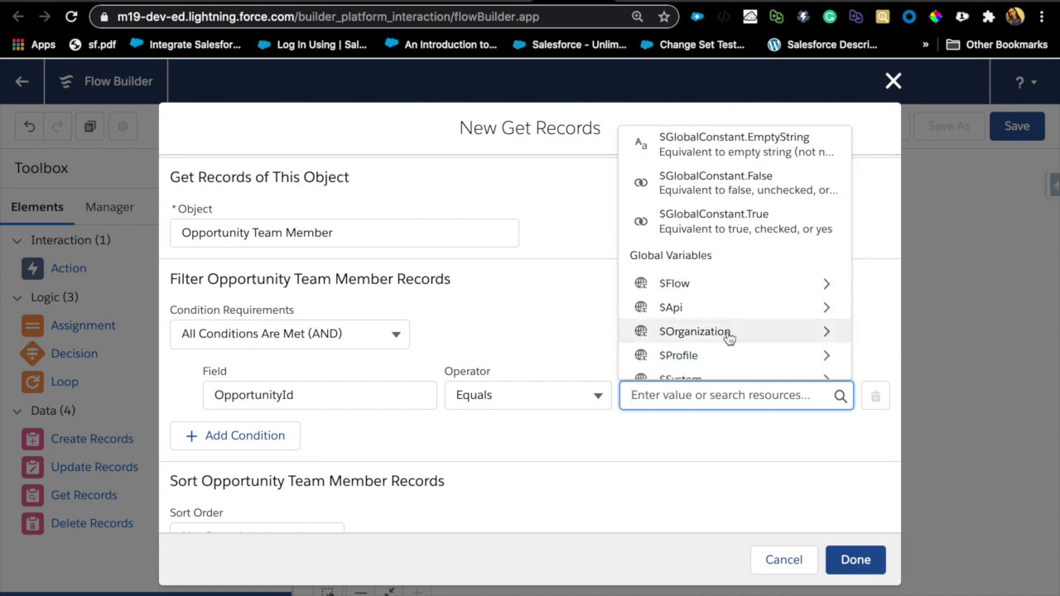
scroll(727, 338, "down", 2)
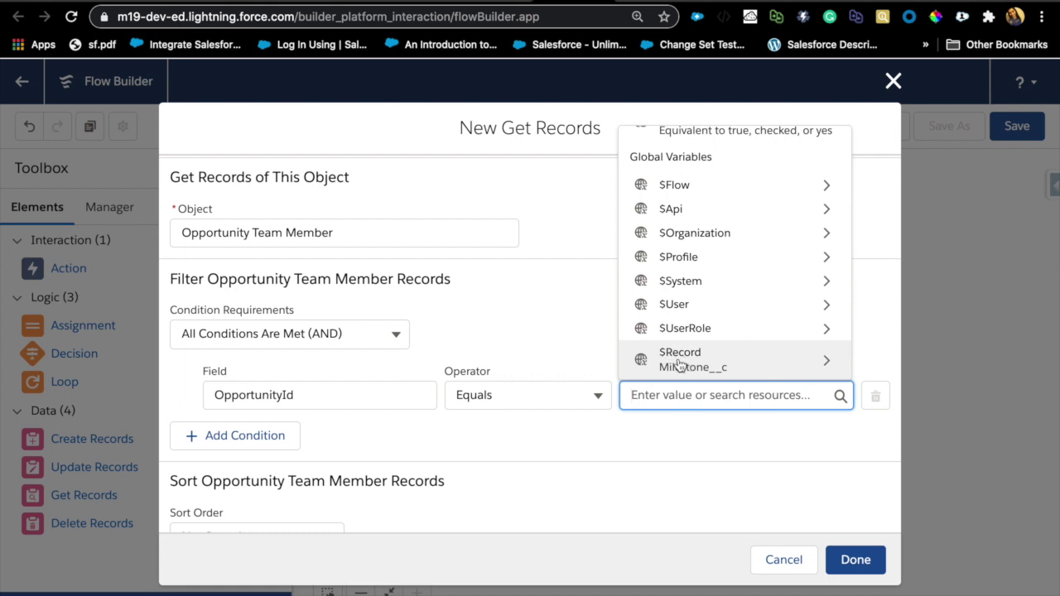
left_click(680, 361)
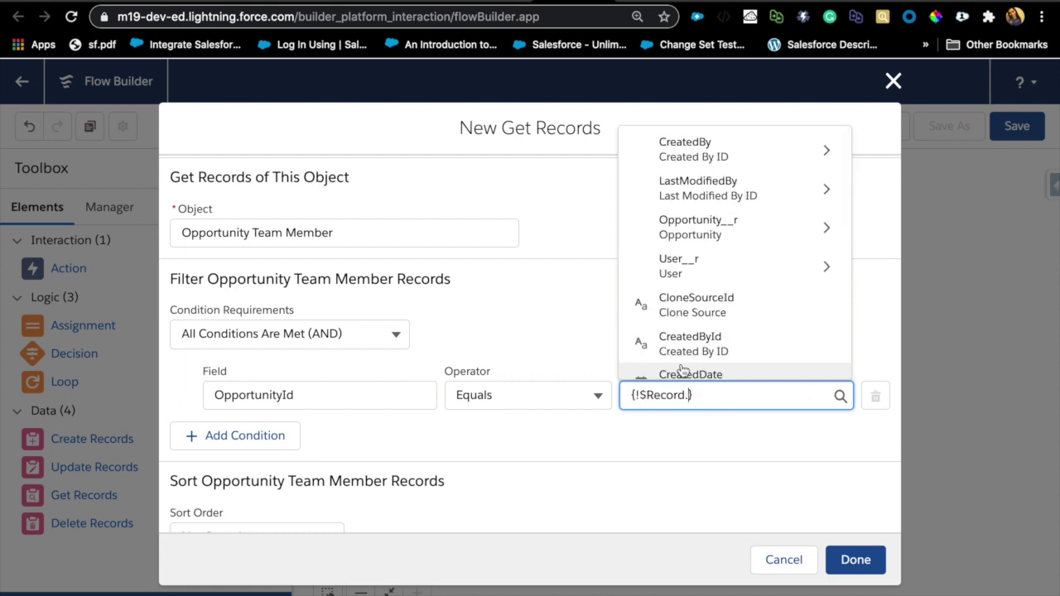
type("opp")
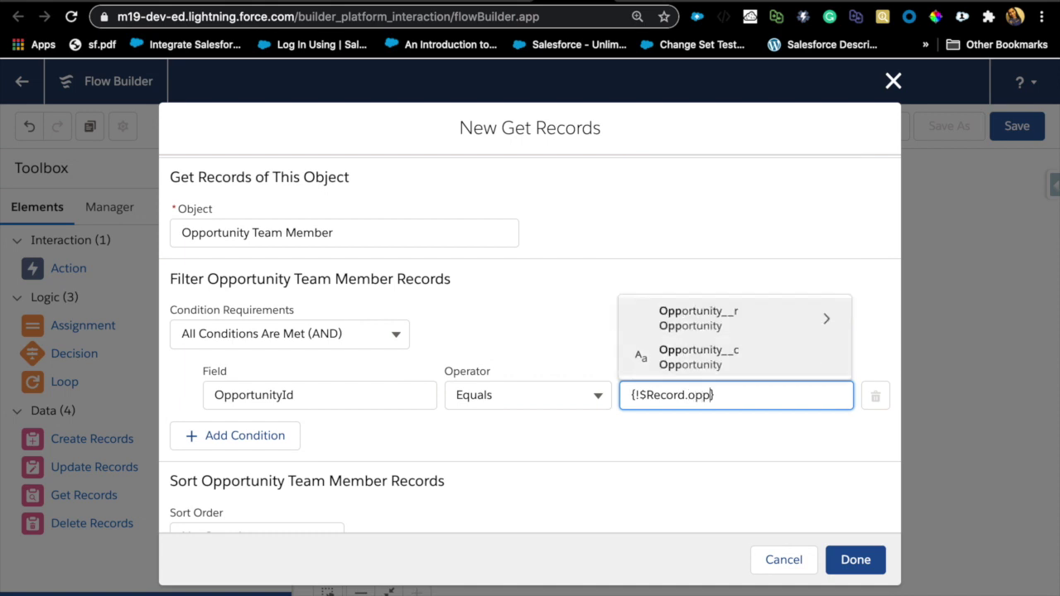
left_click(689, 358)
left_click(586, 436)
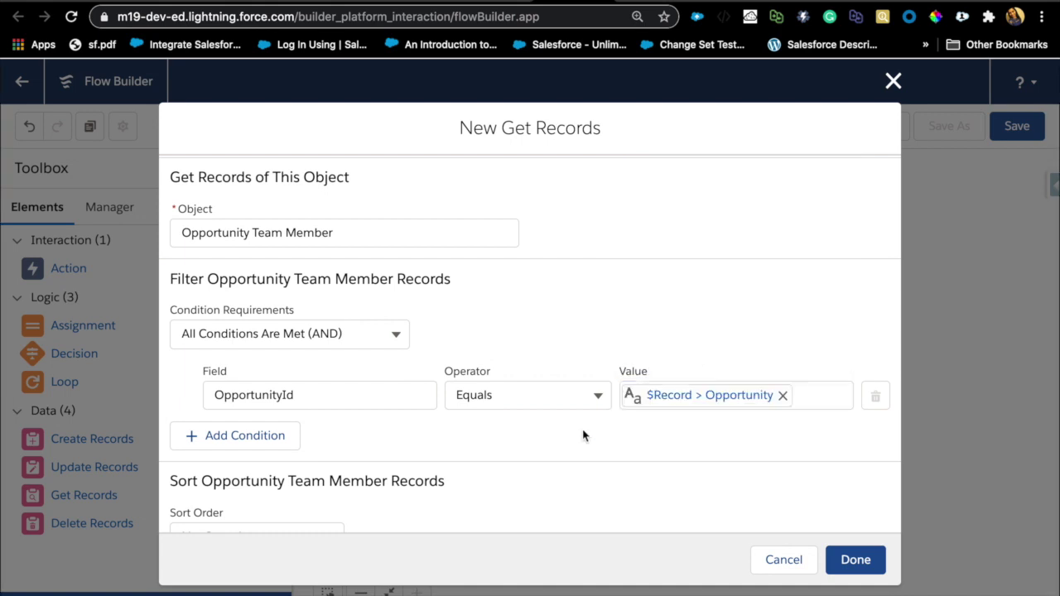
Add a second filter UserId equals $Record > User
left_click(278, 447)
left_click(353, 397)
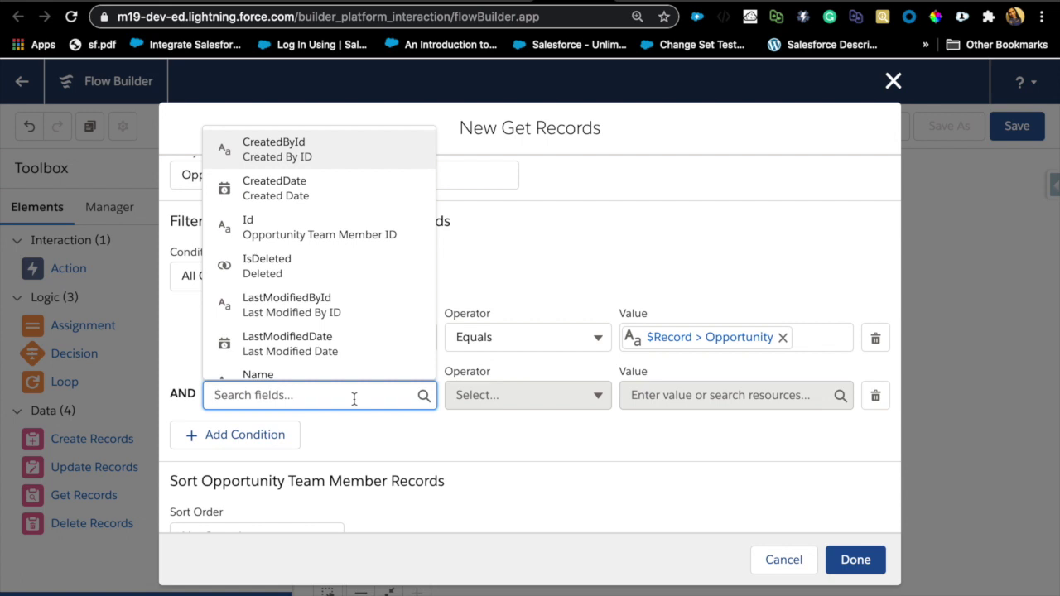
type("use")
left_click(259, 364)
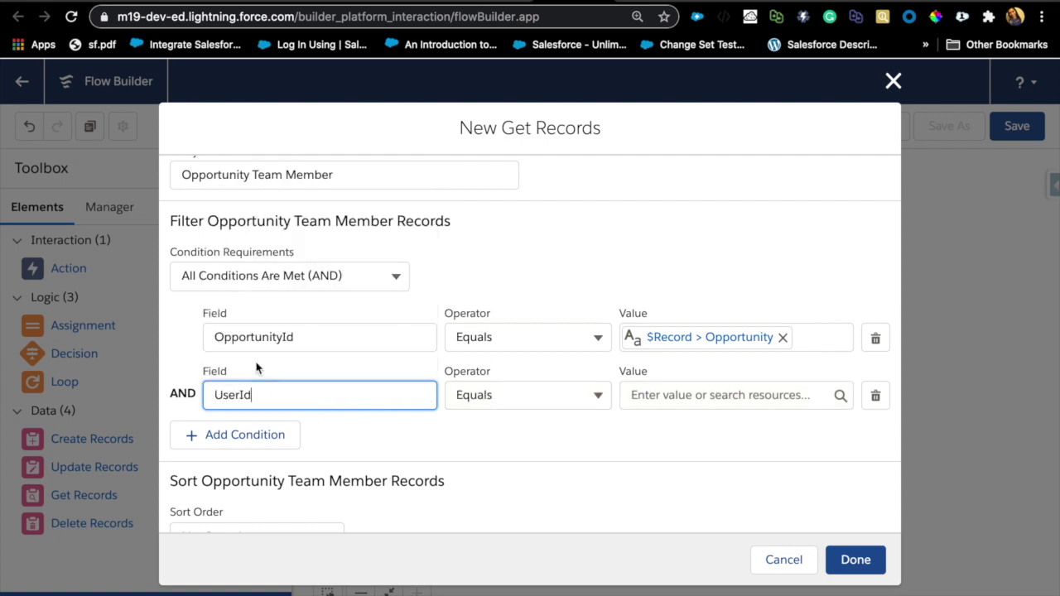
left_click(719, 395)
scroll(737, 340, "down", 3)
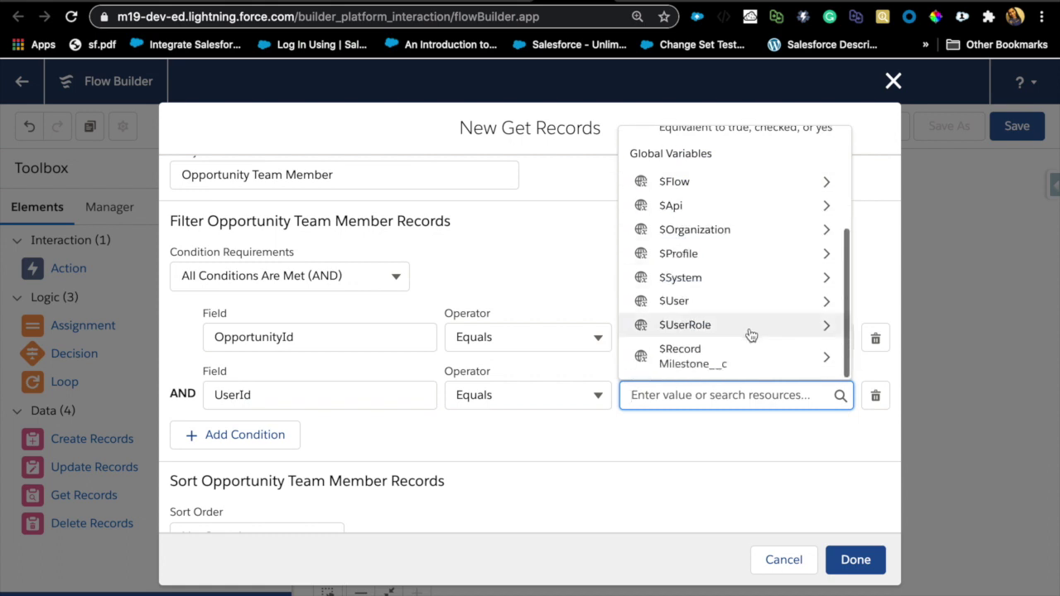
left_click(733, 350)
type("U")
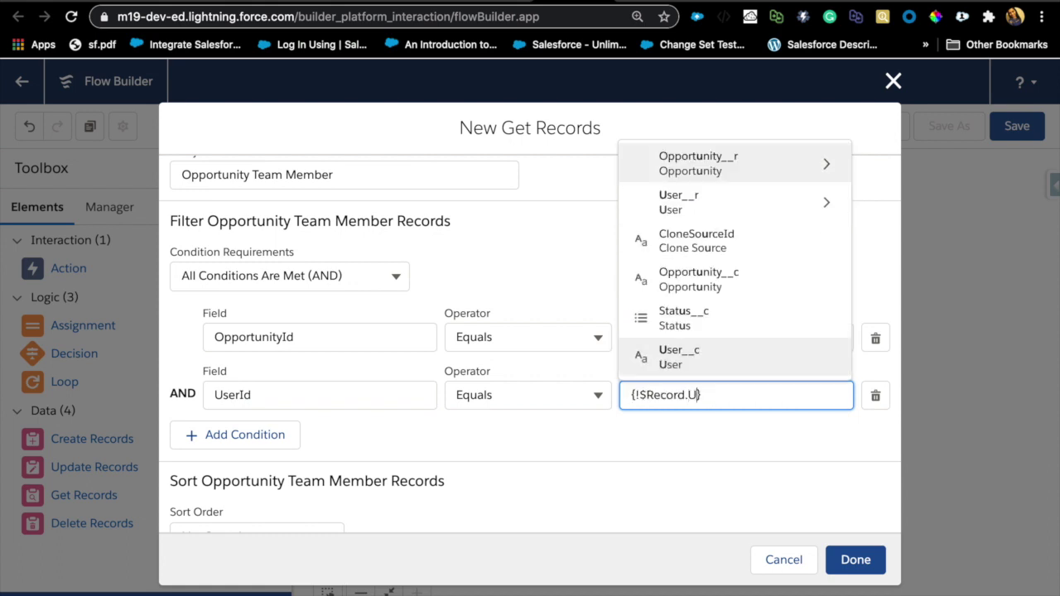
left_click(726, 357)
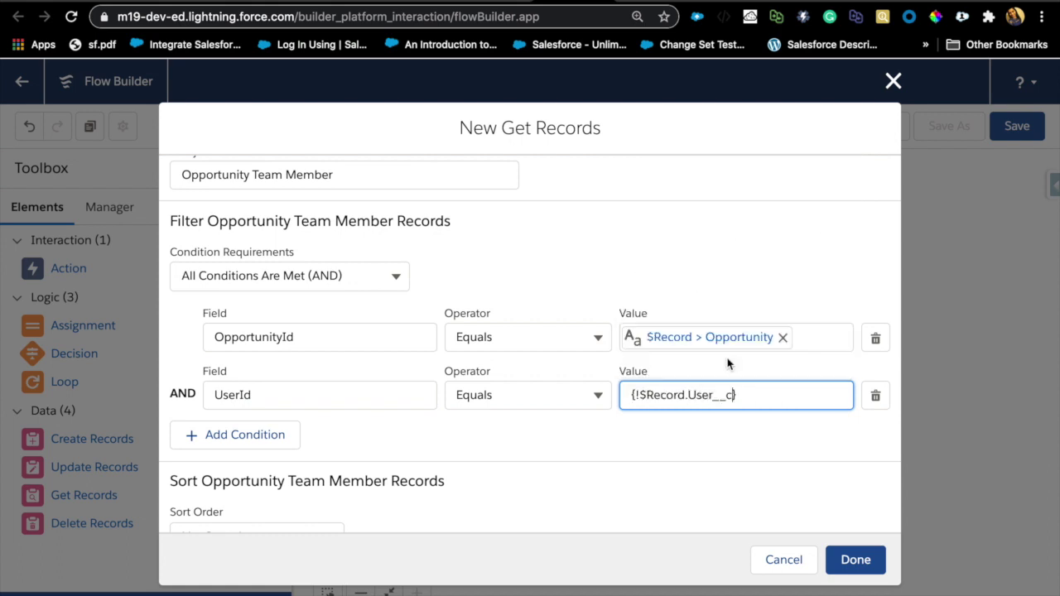
left_click(697, 428)
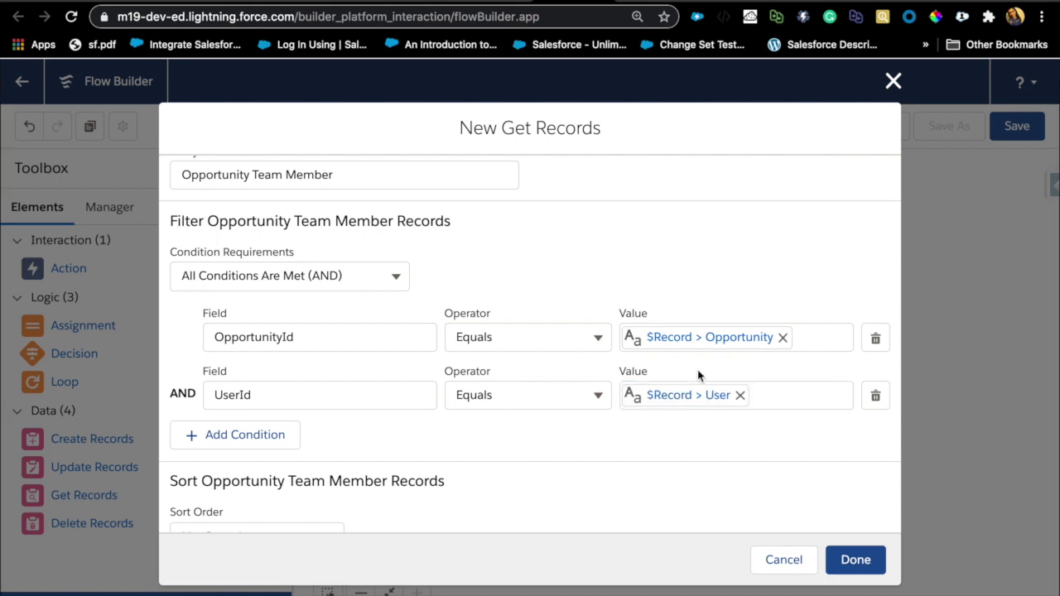
Scroll through the Get Records settings to check its conditions and first-record, all-fields storage
scroll(659, 503, "down", 2)
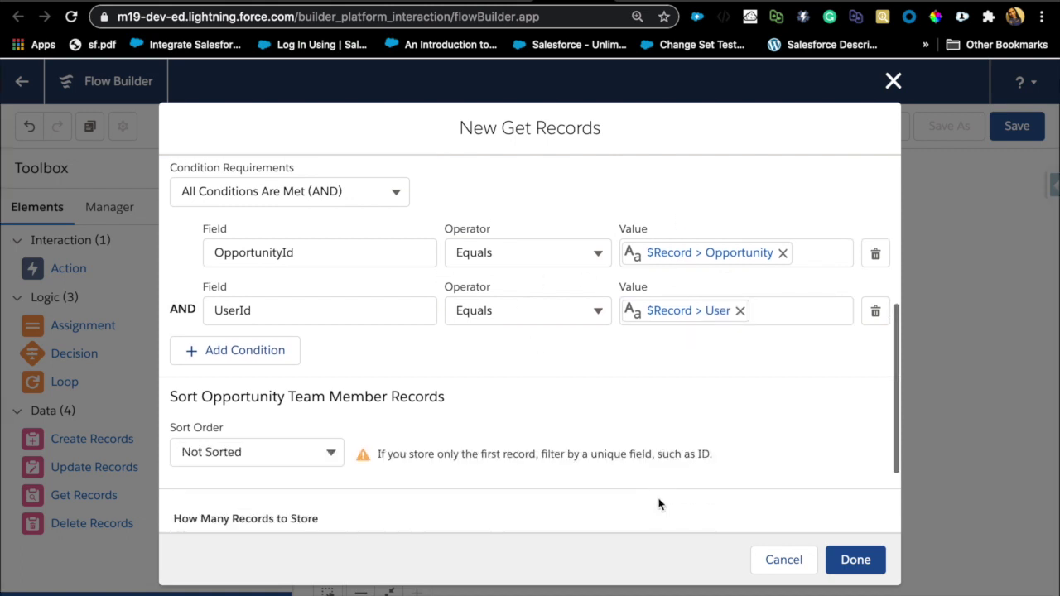
scroll(659, 504, "down", 3)
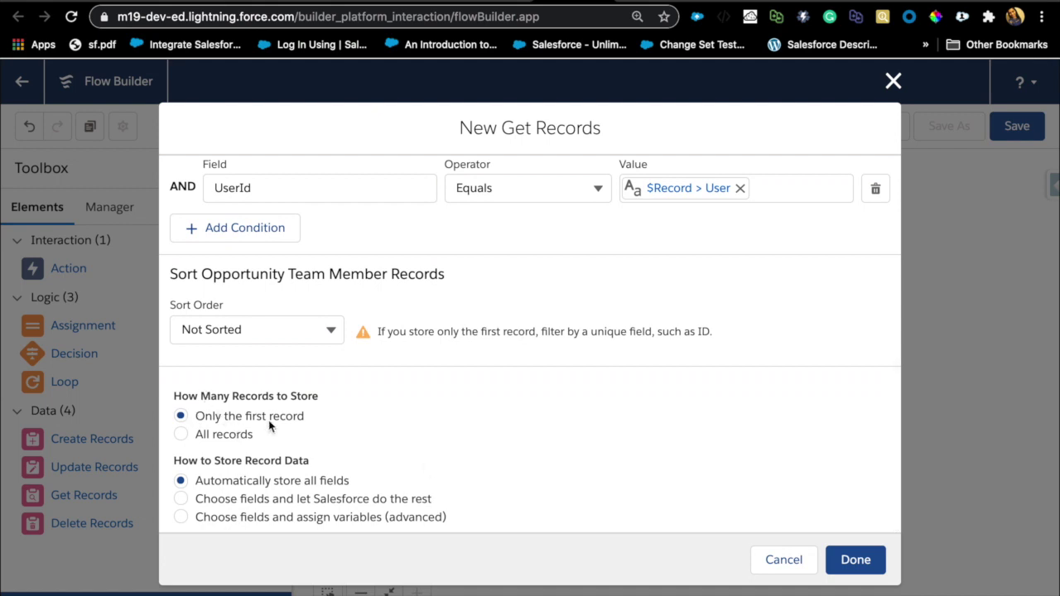
scroll(394, 366, "up", 1)
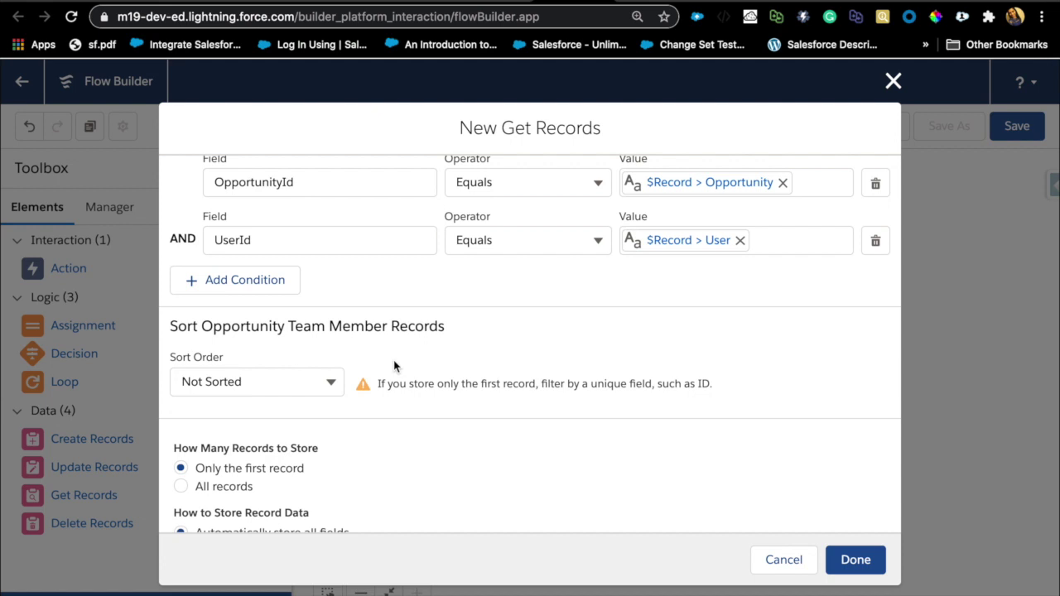
scroll(394, 365, "down", 1)
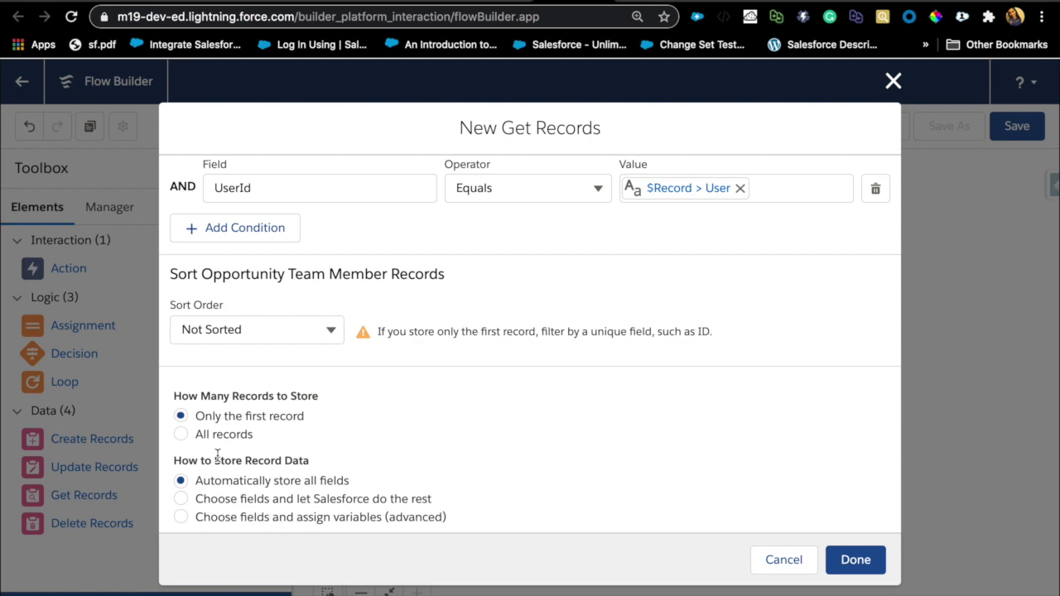
scroll(315, 395, "up", 2)
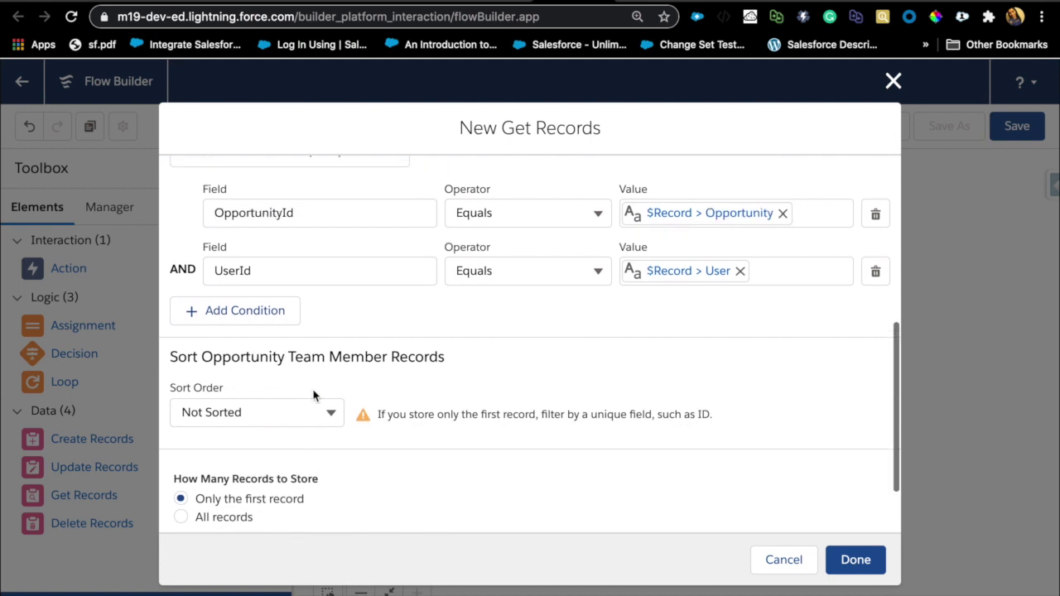
scroll(359, 405, "down", 2)
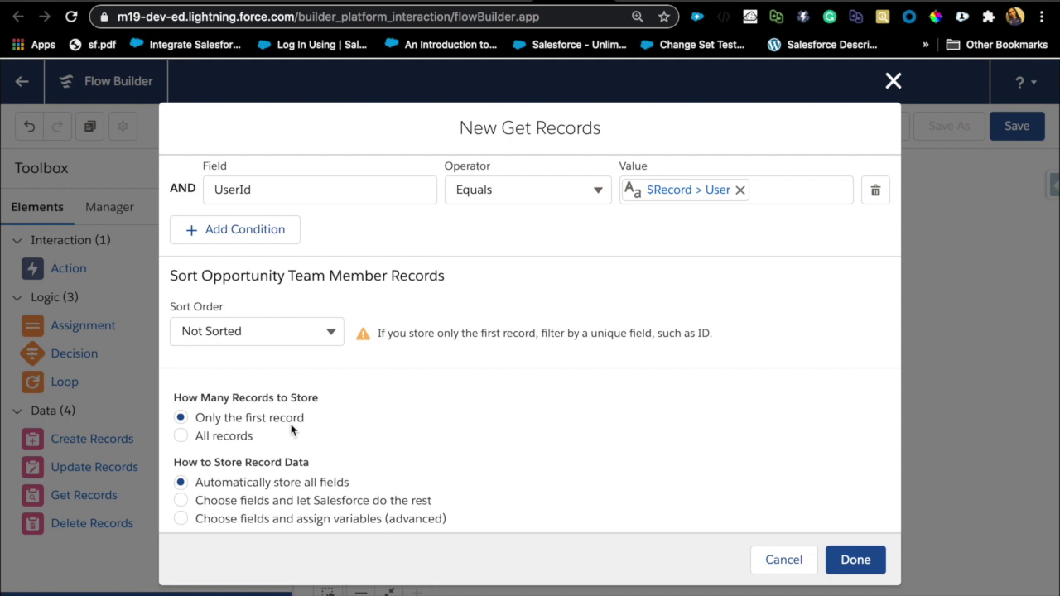
scroll(450, 350, "up", 3)
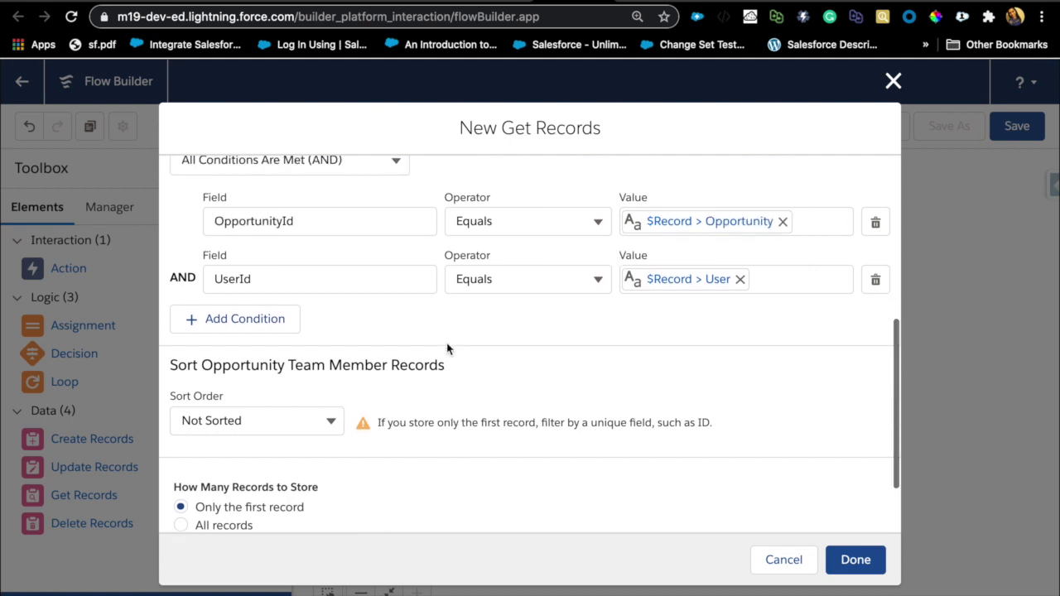
scroll(534, 311, "up", 2)
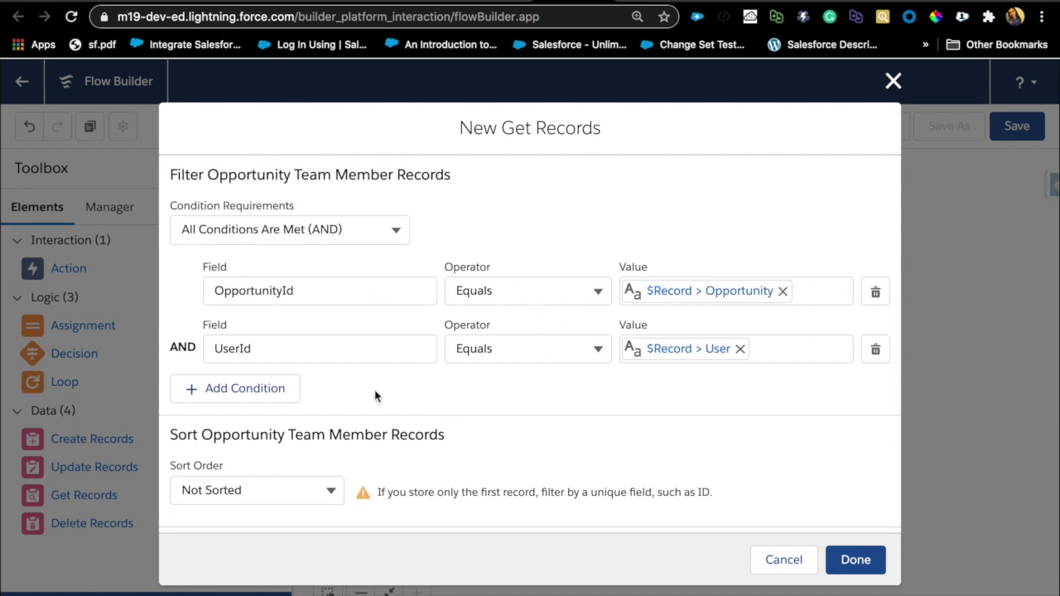
scroll(374, 395, "down", 2)
scroll(374, 396, "down", 2)
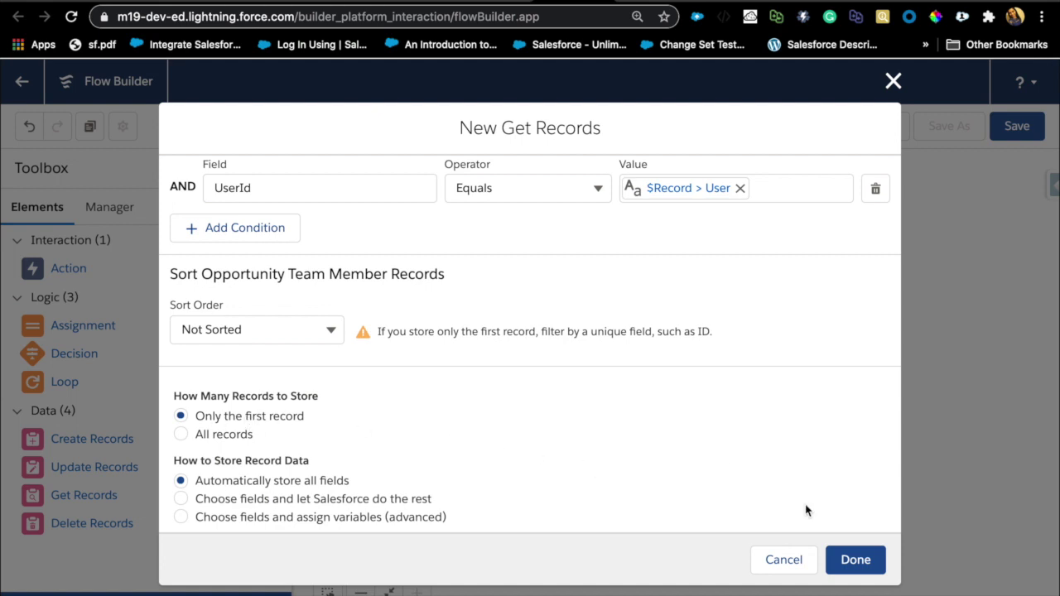
Save Get Opp Team Member, connect Start to it, and drop a Decision onto the canvas
left_click(849, 551)
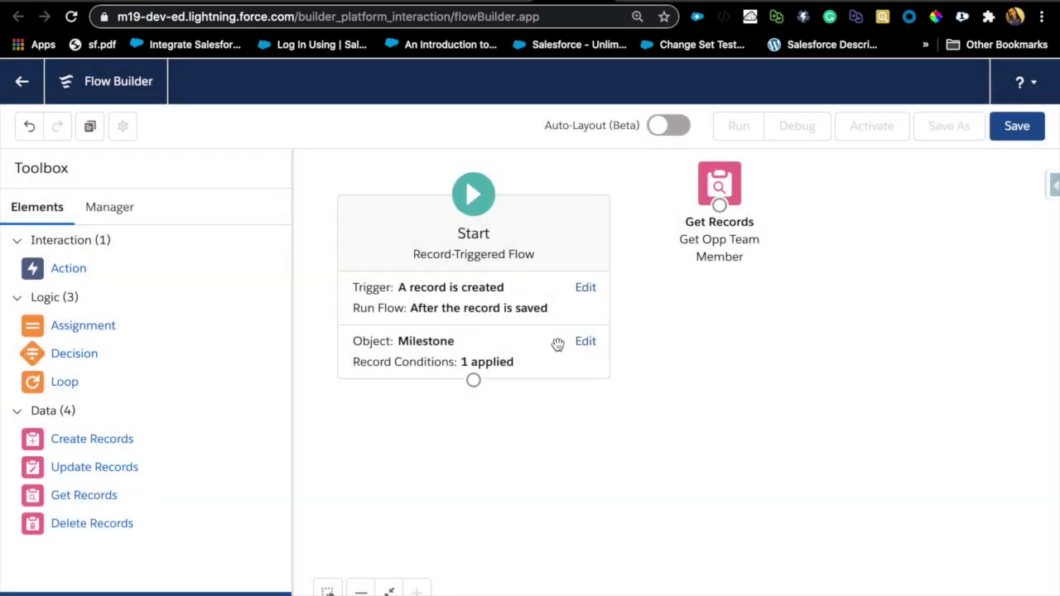
left_click_drag(473, 380, 751, 288)
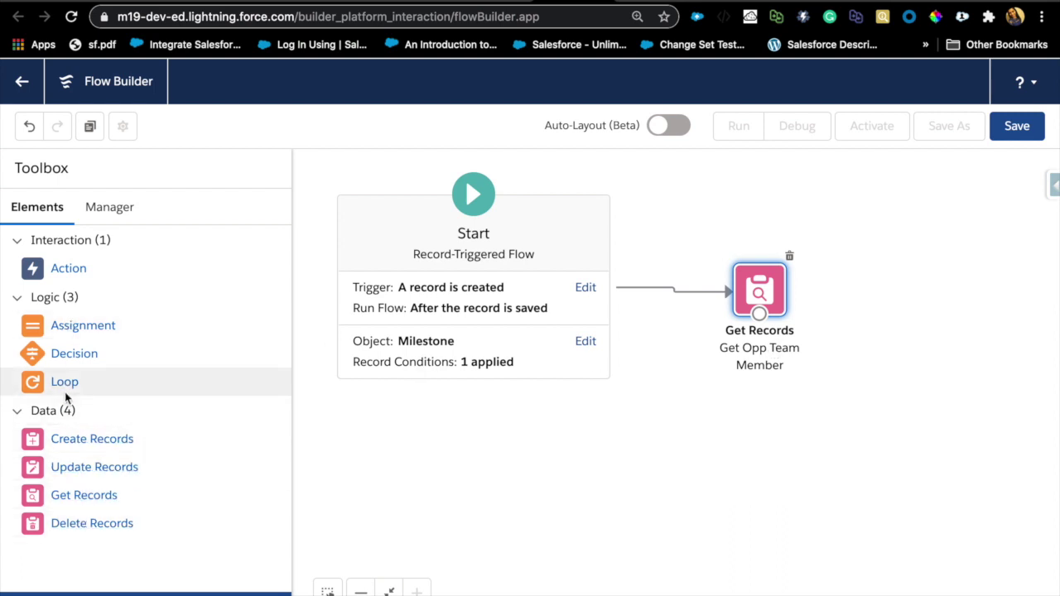
left_click_drag(70, 357, 922, 281)
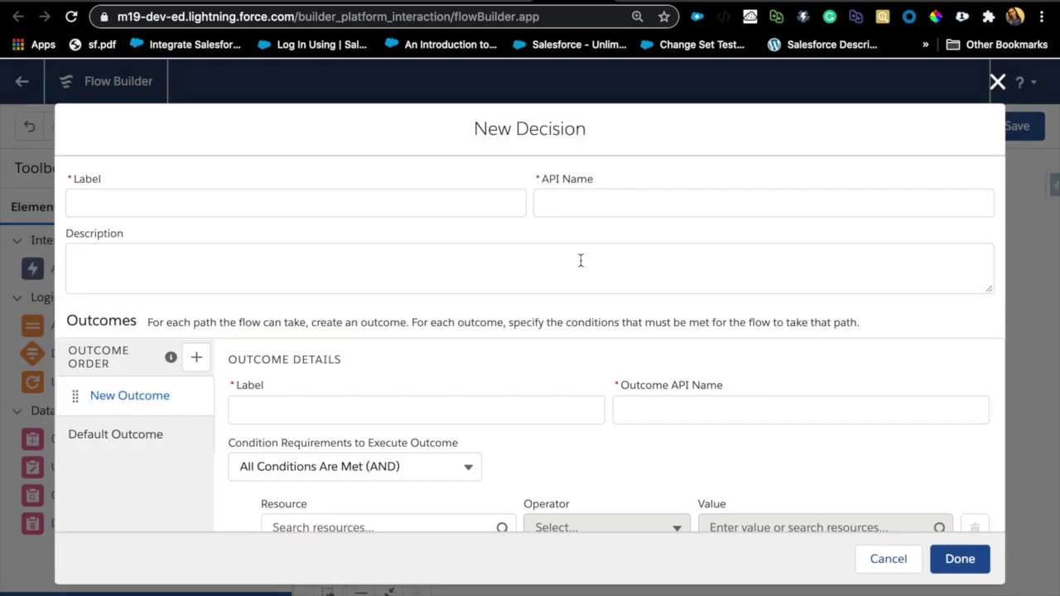
Label the decision 'Check Opp Team Member'
type("Che")
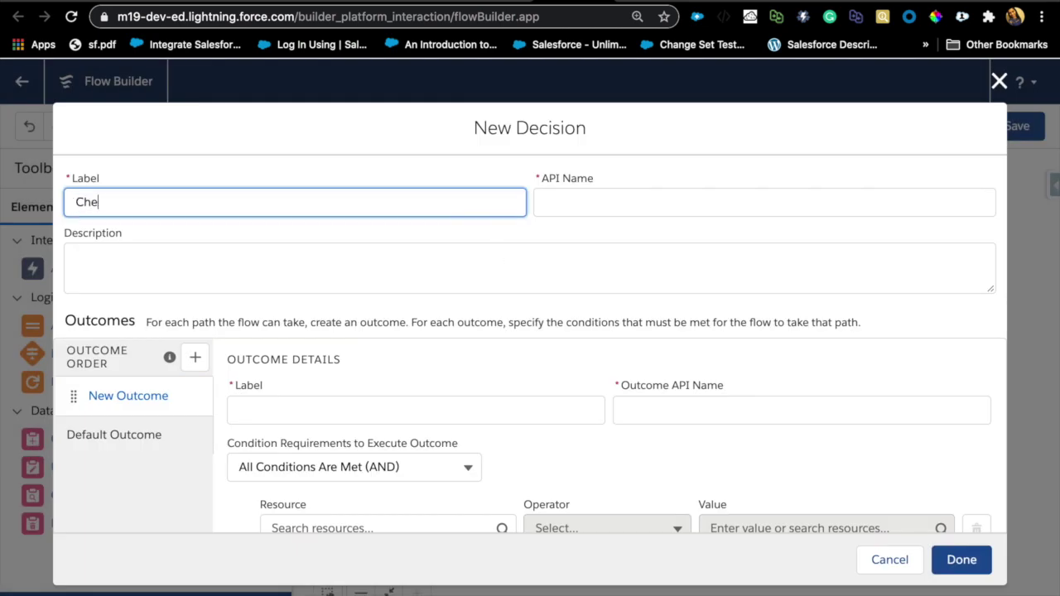
type("ck Opp Team Member")
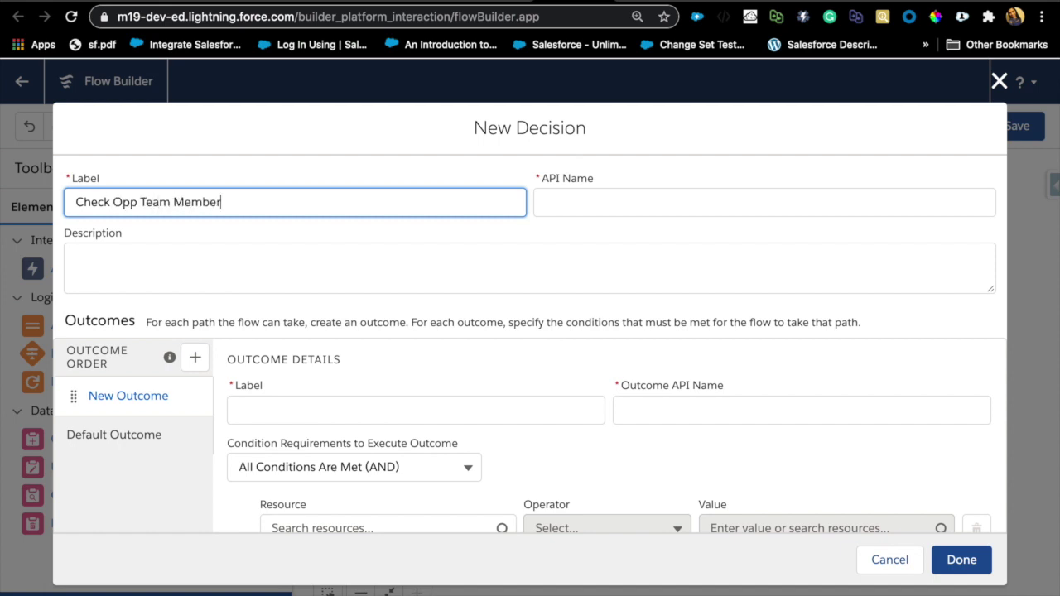
left_click(457, 301)
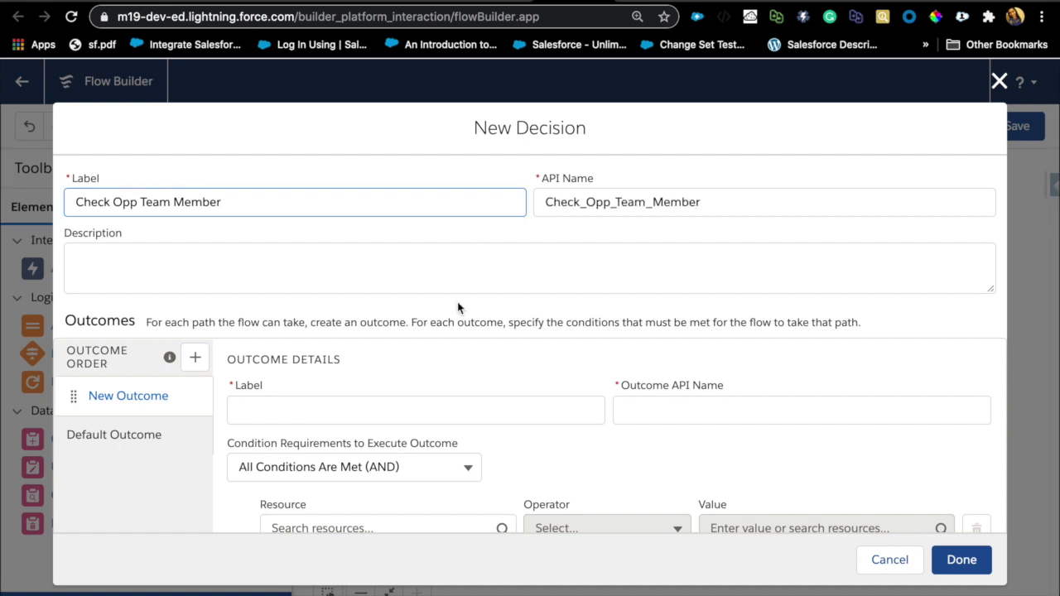
Name the first outcome 'Opp Team Member Does not Exist' and update its API name to match
left_click(383, 414)
type("Opp Team ")
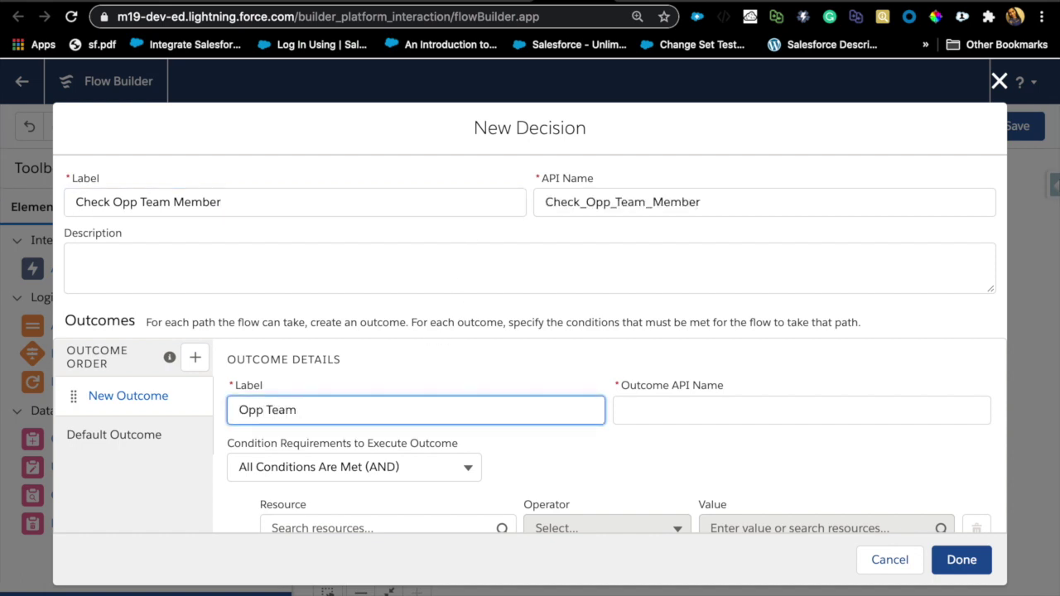
type("Mebe")
type("ber ")
type("Exist")
scroll(518, 406, "down", 2)
left_click(539, 422)
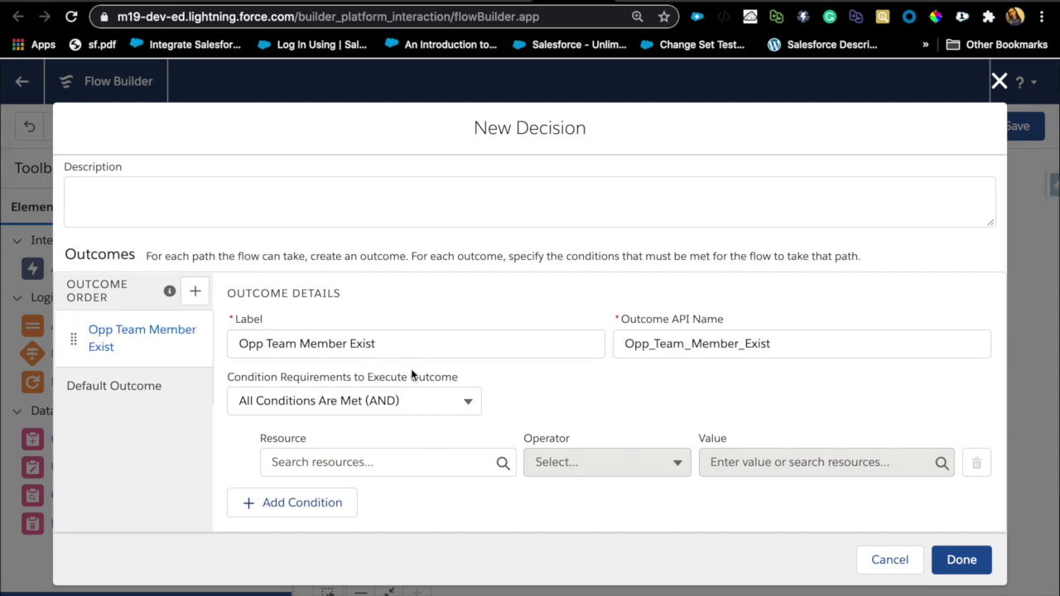
left_click(350, 344)
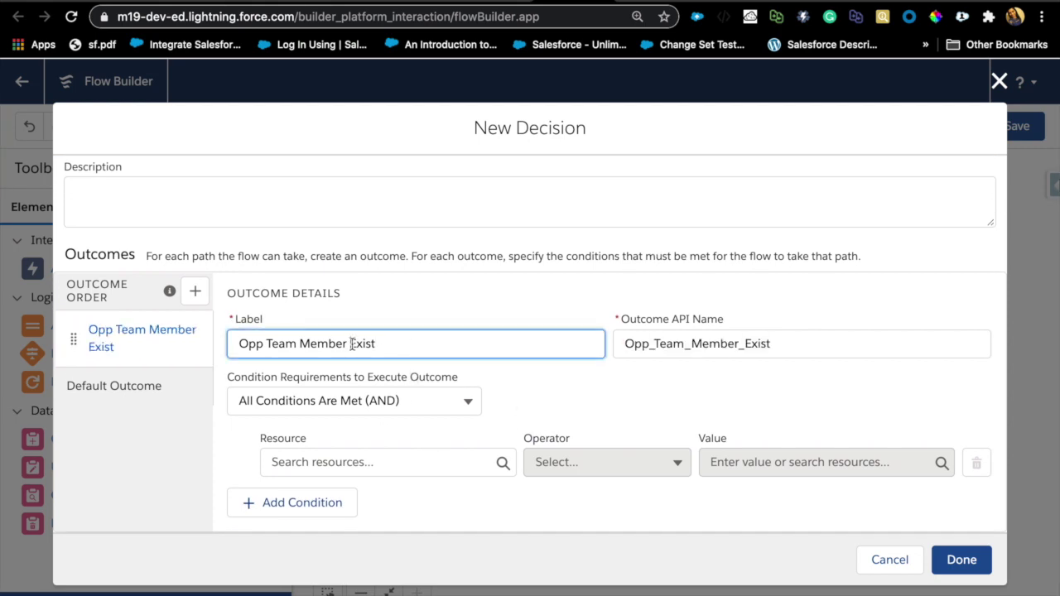
type("Co")
key("BackSpace")
key("BackSpace")
type("Does not")
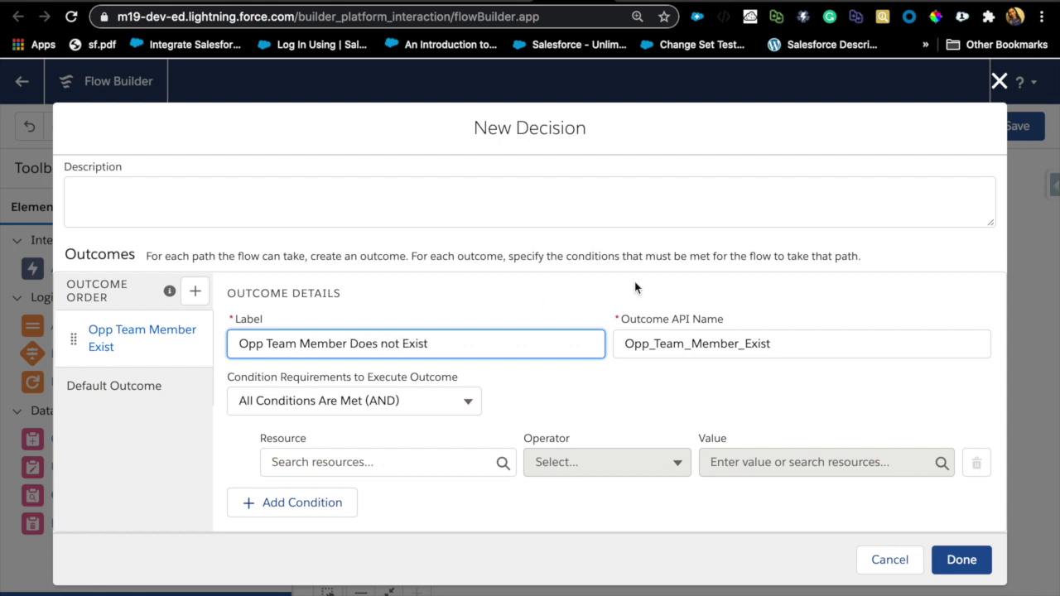
left_click(738, 349)
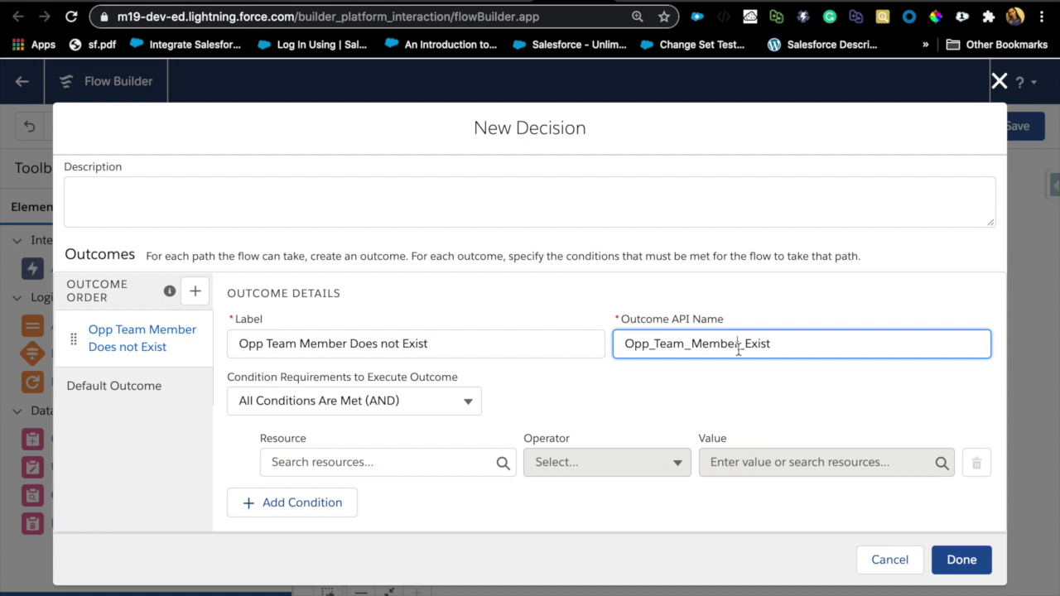
type("does_not")
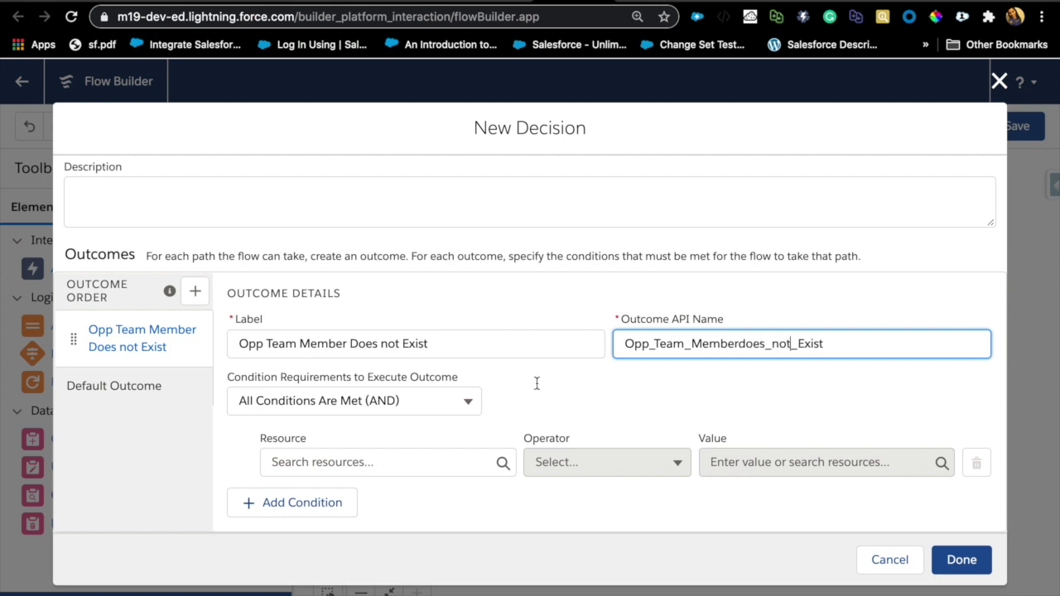
Set the outcome condition to the Get_Opp_Team_Member record Is Null equals True
left_click(372, 461)
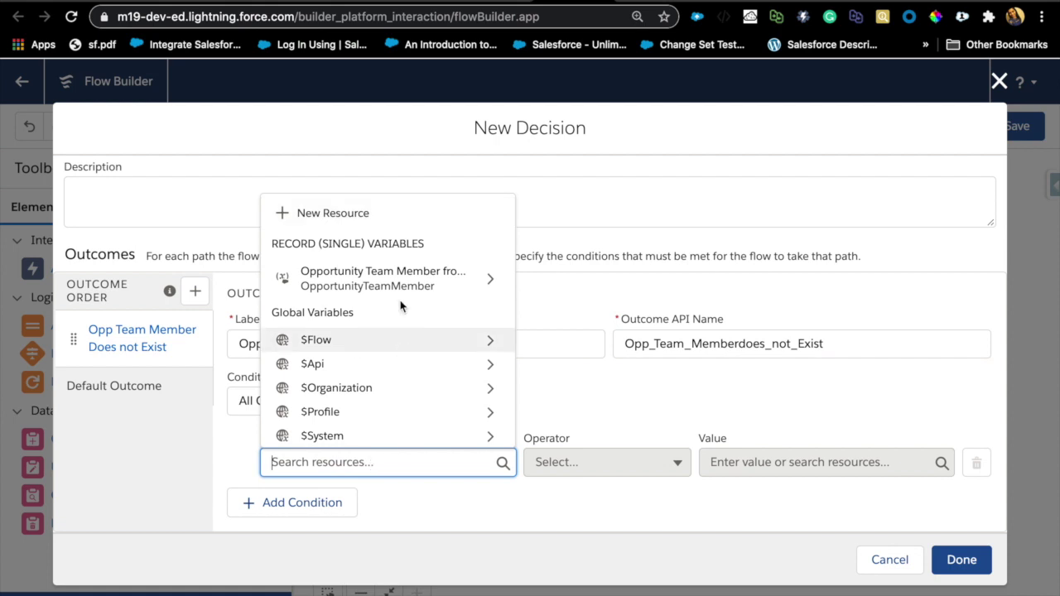
left_click(346, 286)
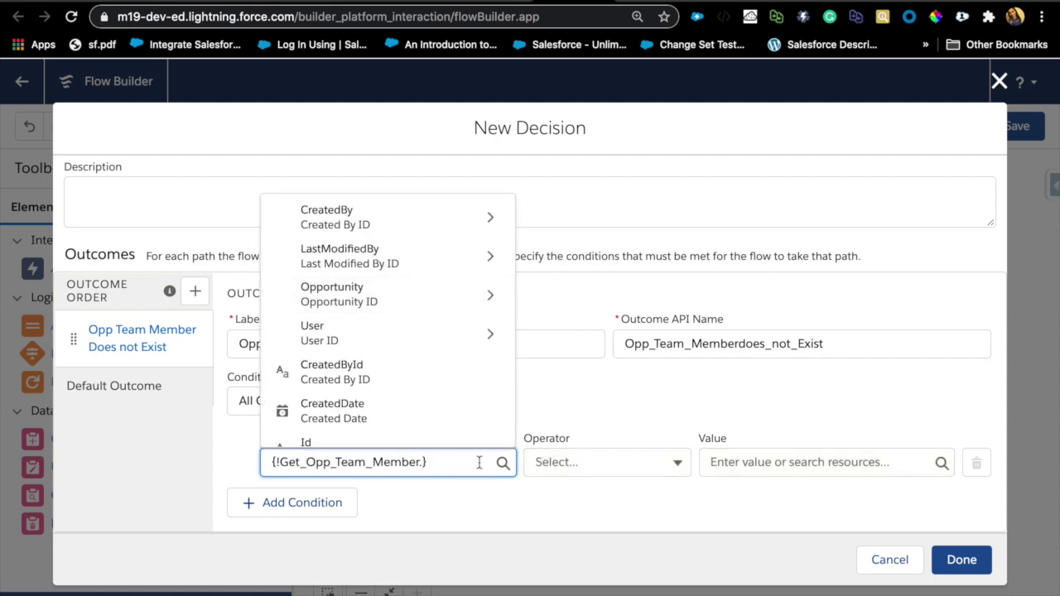
key("BackSpace")
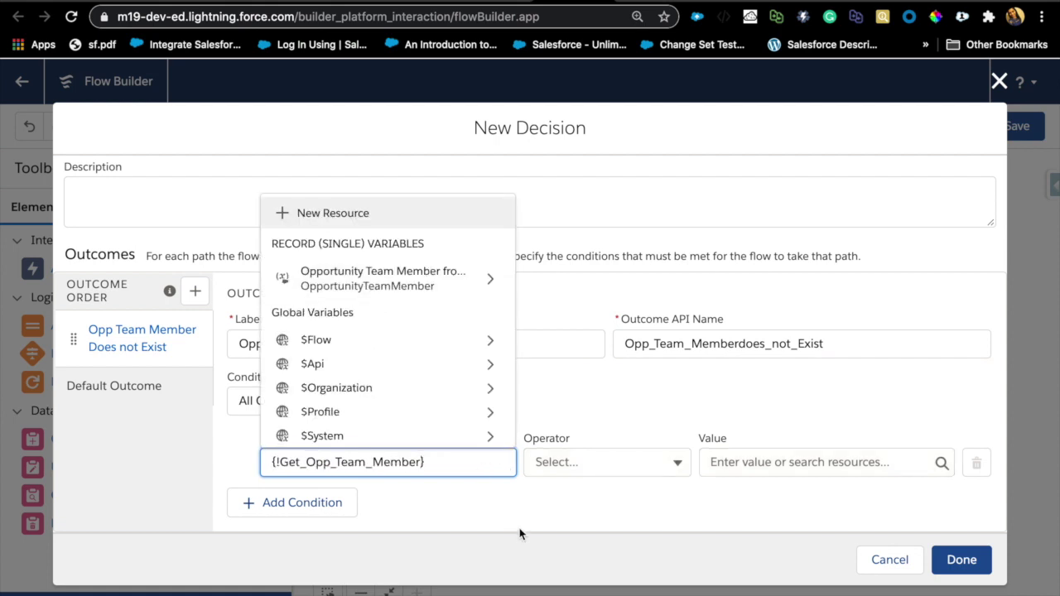
left_click(520, 534)
left_click(602, 461)
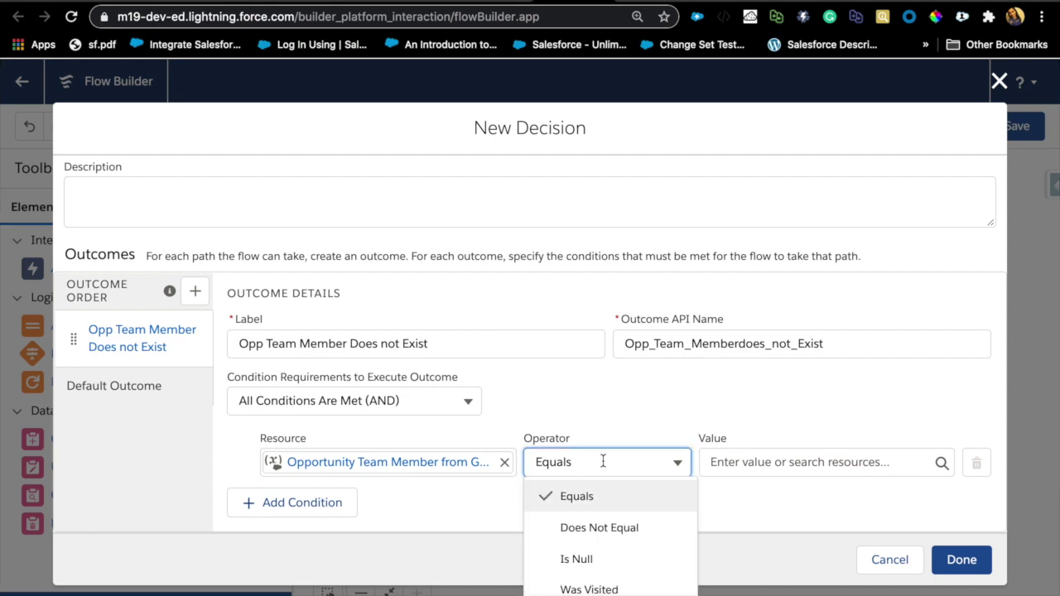
left_click(593, 563)
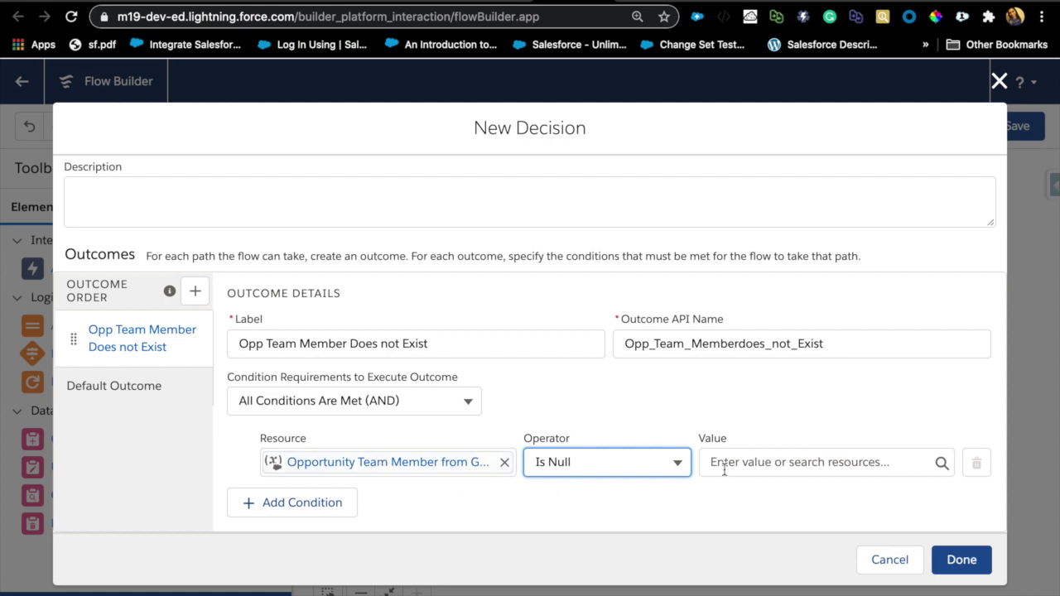
left_click(754, 468)
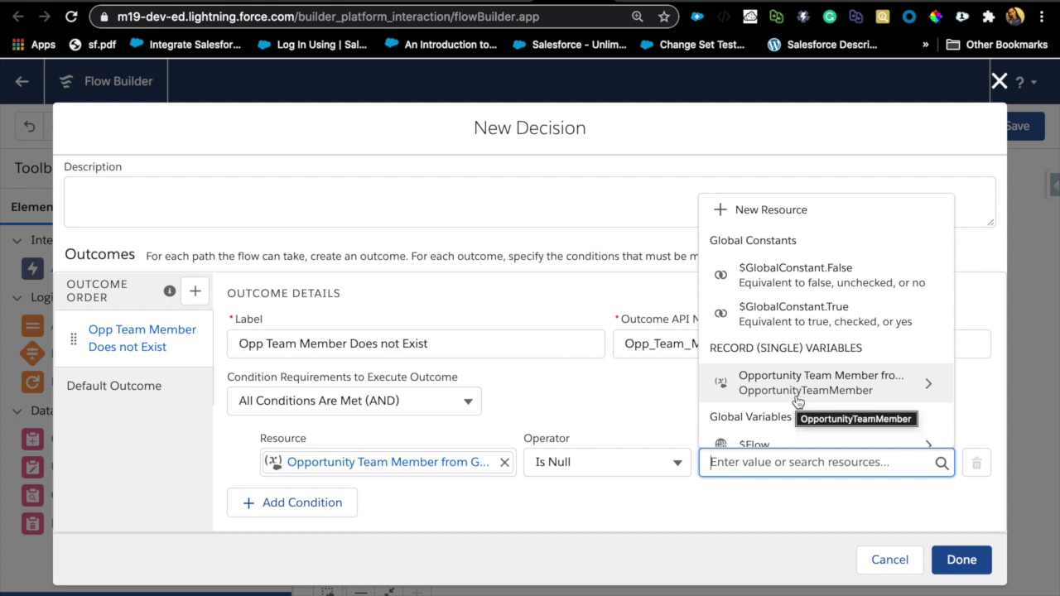
scroll(795, 402, "down", 1)
type("tru")
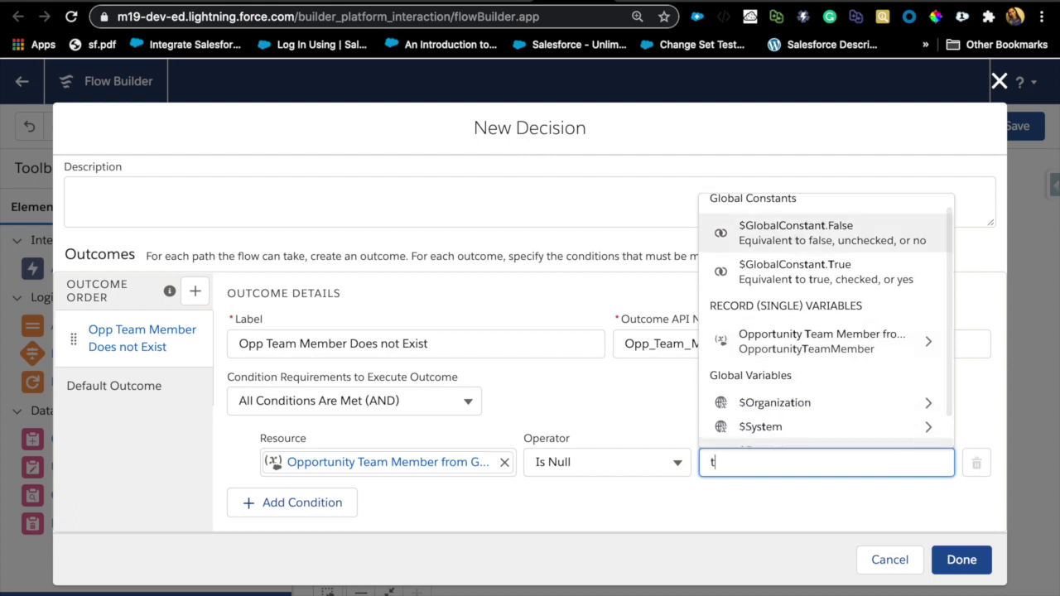
left_click(755, 424)
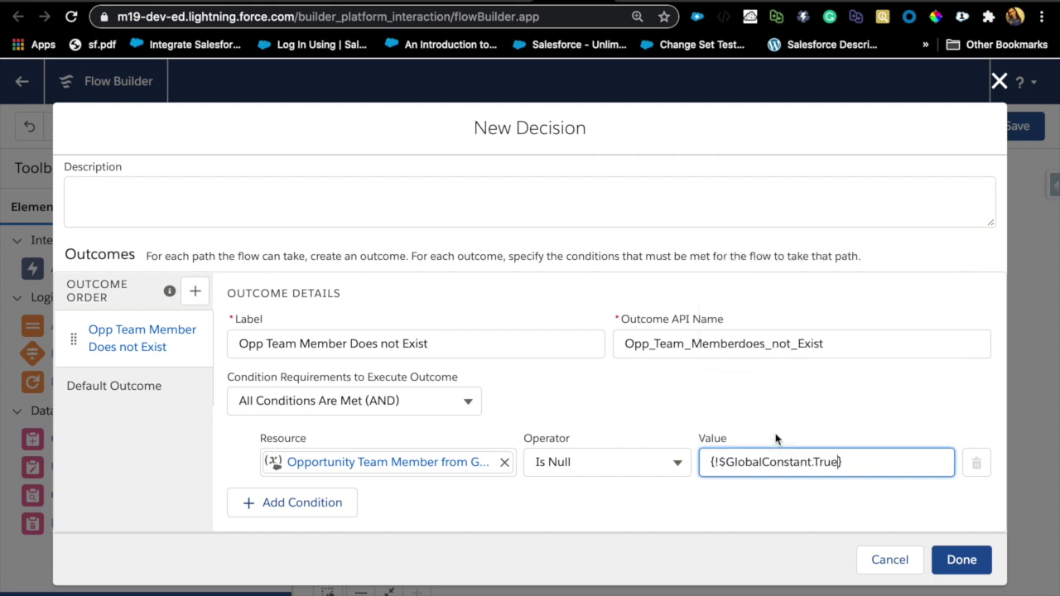
left_click(696, 511)
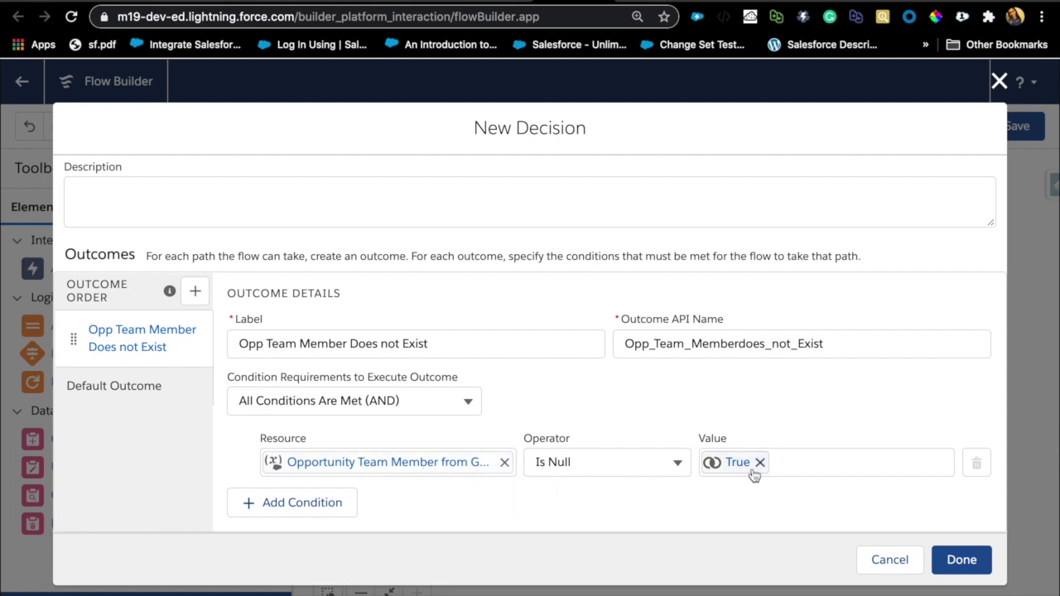
Connect the saved decision after Get Opp Team Member, recheck that lookup, then add Create Records
left_click(964, 566)
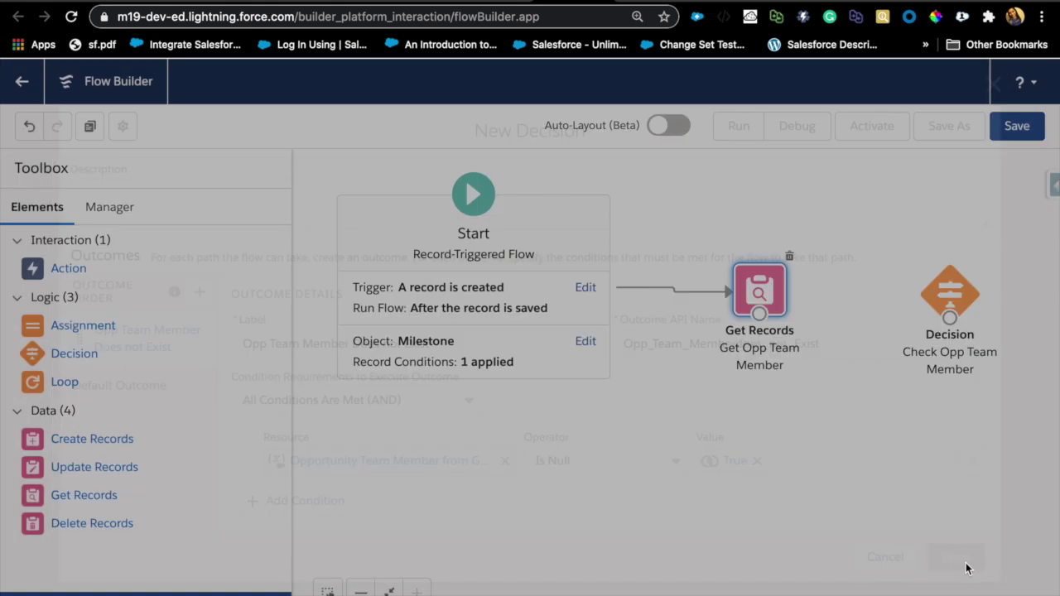
left_click_drag(760, 314, 951, 300)
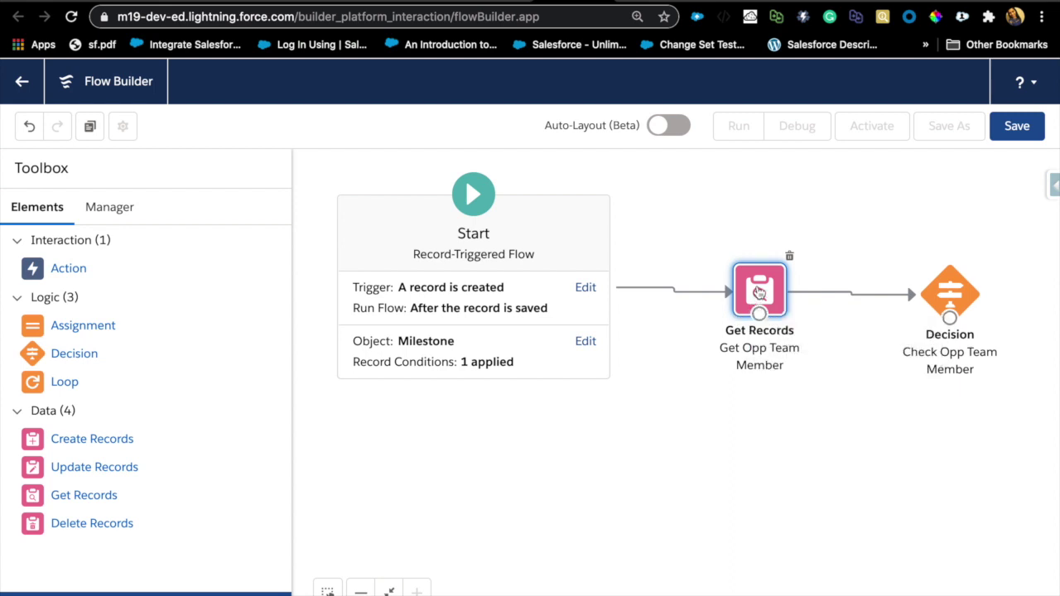
double_click(757, 288)
scroll(531, 486, "down", 2)
scroll(530, 486, "down", 5)
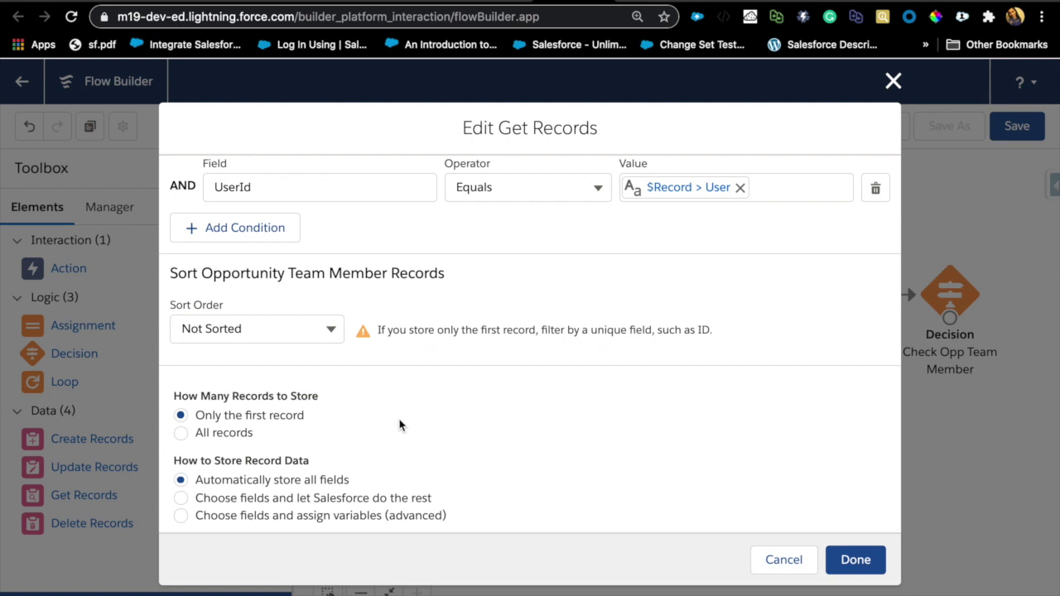
scroll(428, 387, "up", 2)
scroll(428, 388, "up", 1)
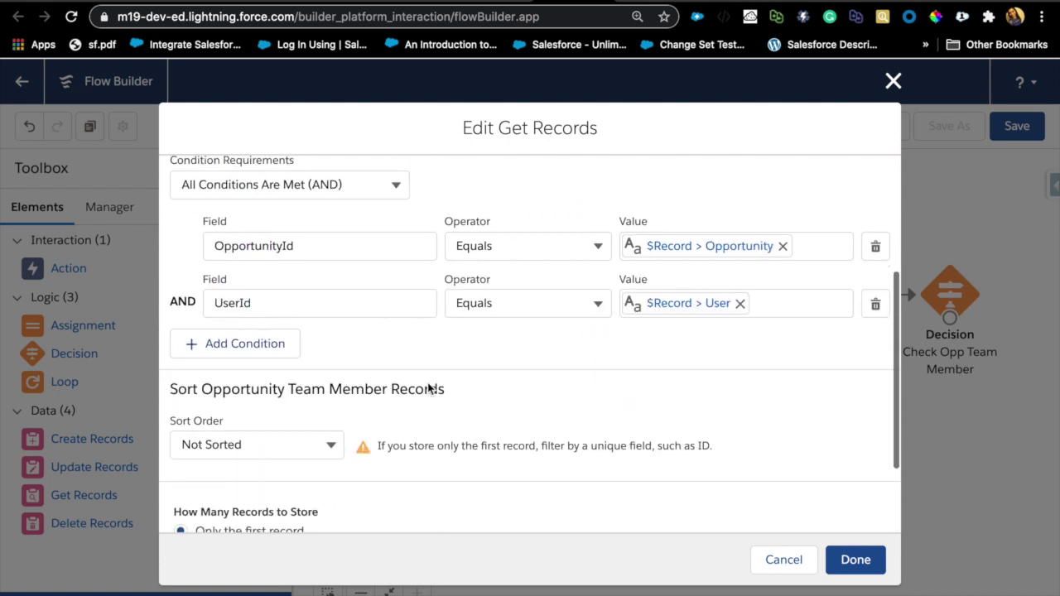
scroll(430, 389, "down", 3)
left_click(781, 560)
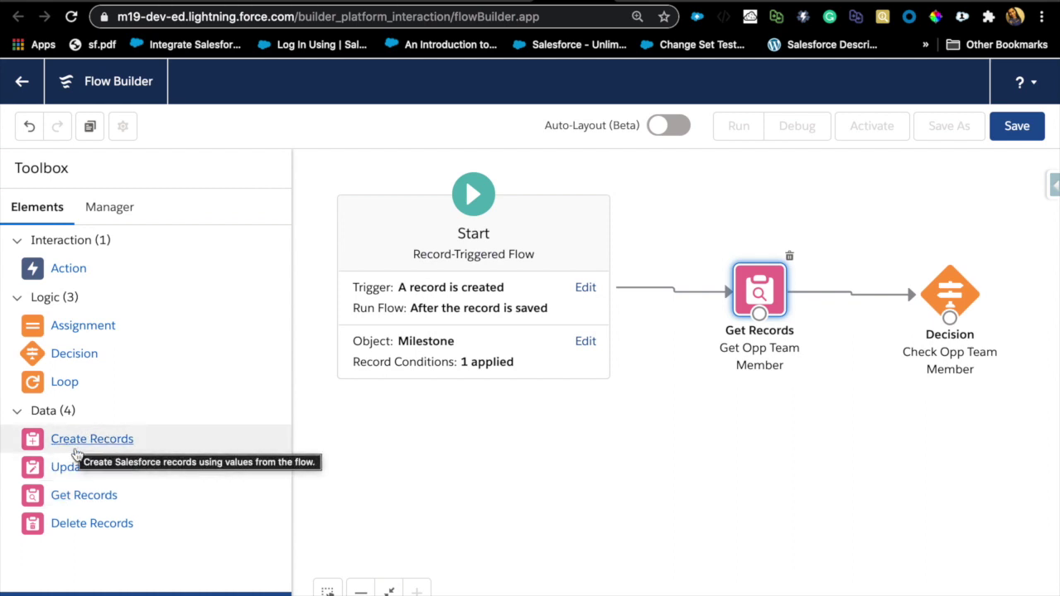
left_click_drag(87, 447, 830, 440)
Label the new Create Records element 'Creat Opp Team Member'
type("C")
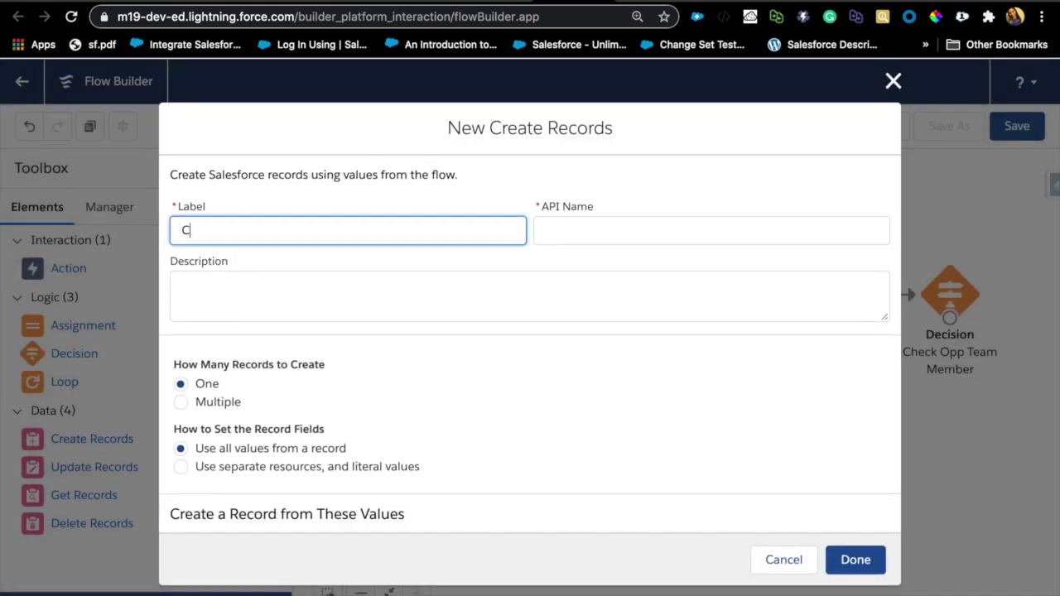
type("reat Opo")
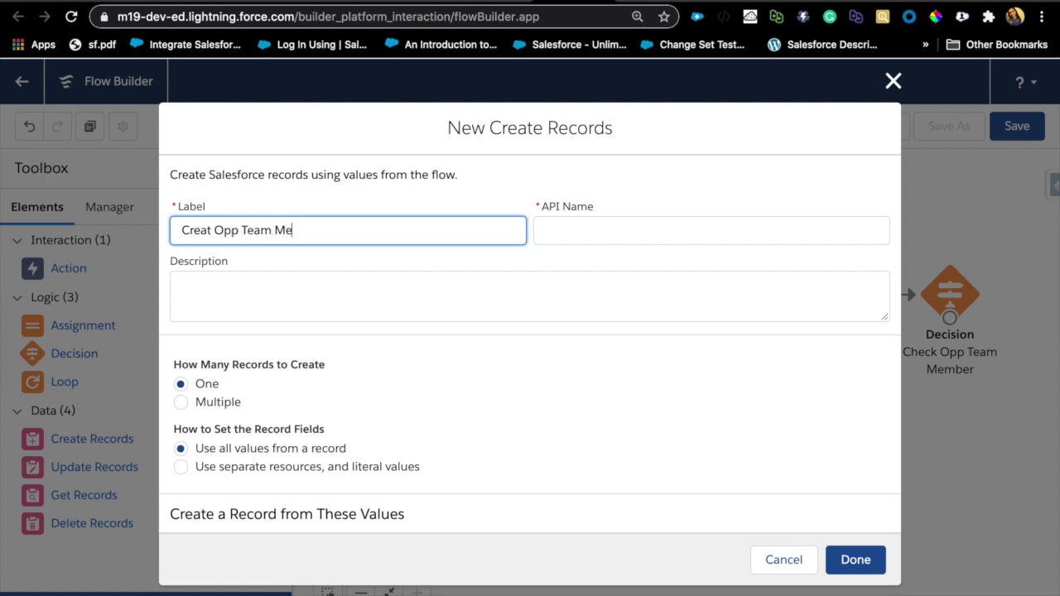
left_click(298, 290)
scroll(284, 430, "down", 1)
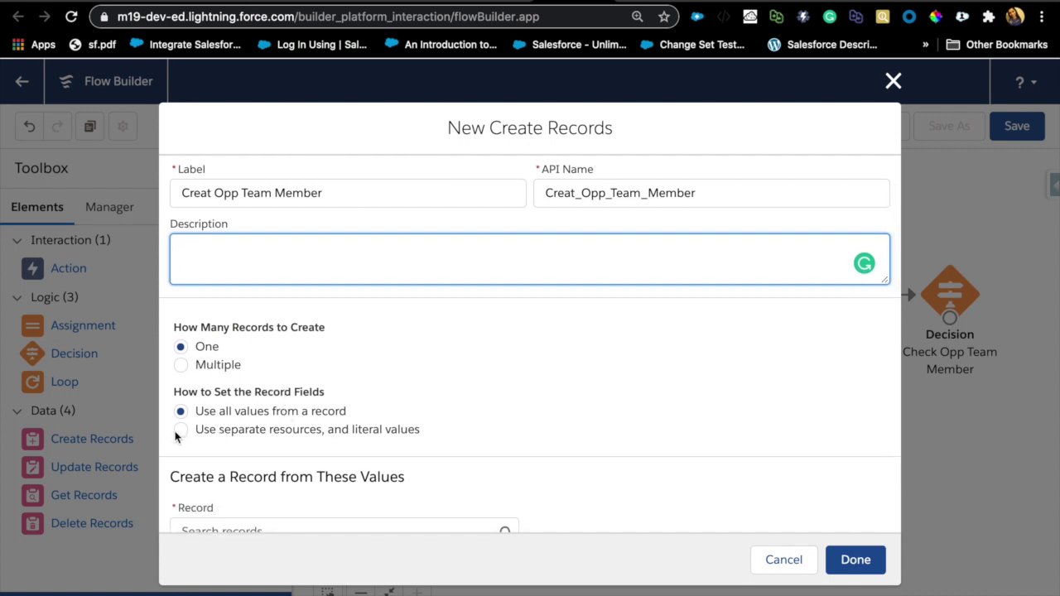
scroll(176, 437, "down", 1)
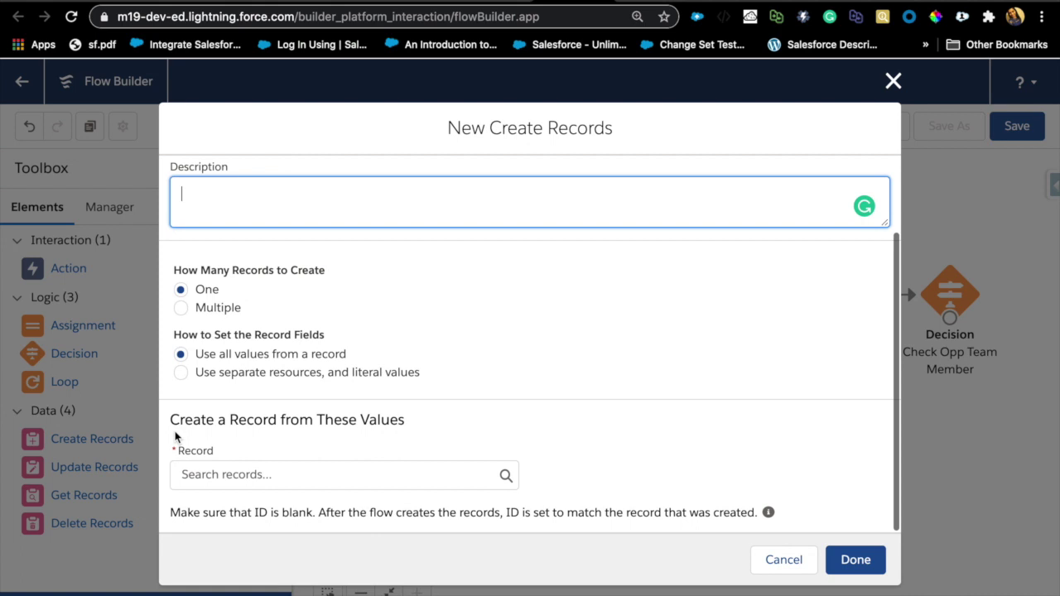
Use separate resources and literal values, with Opportunity Team Member as the object
left_click(186, 376)
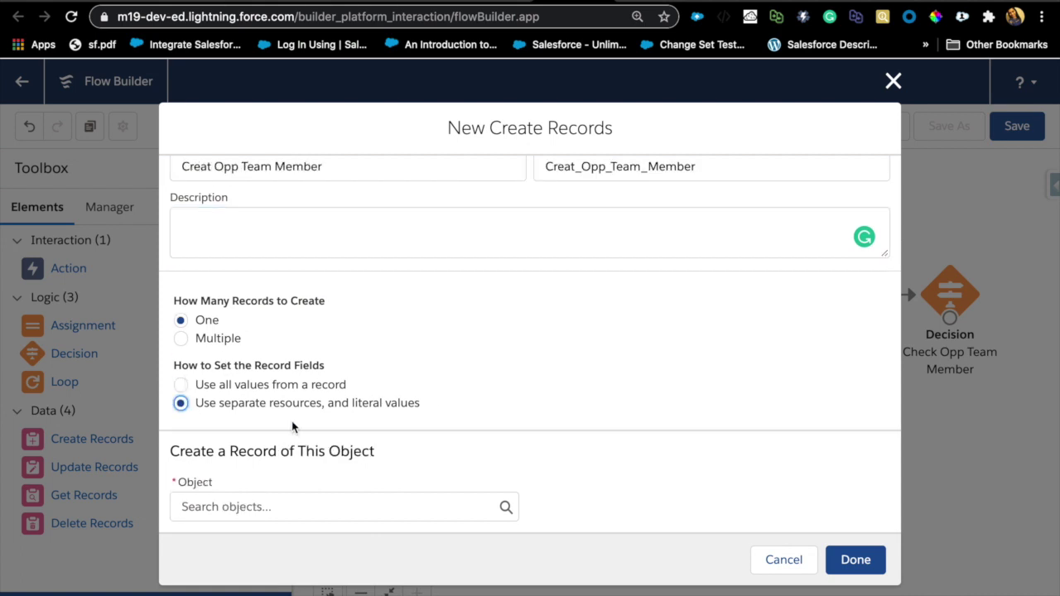
left_click(325, 509)
type("oppo")
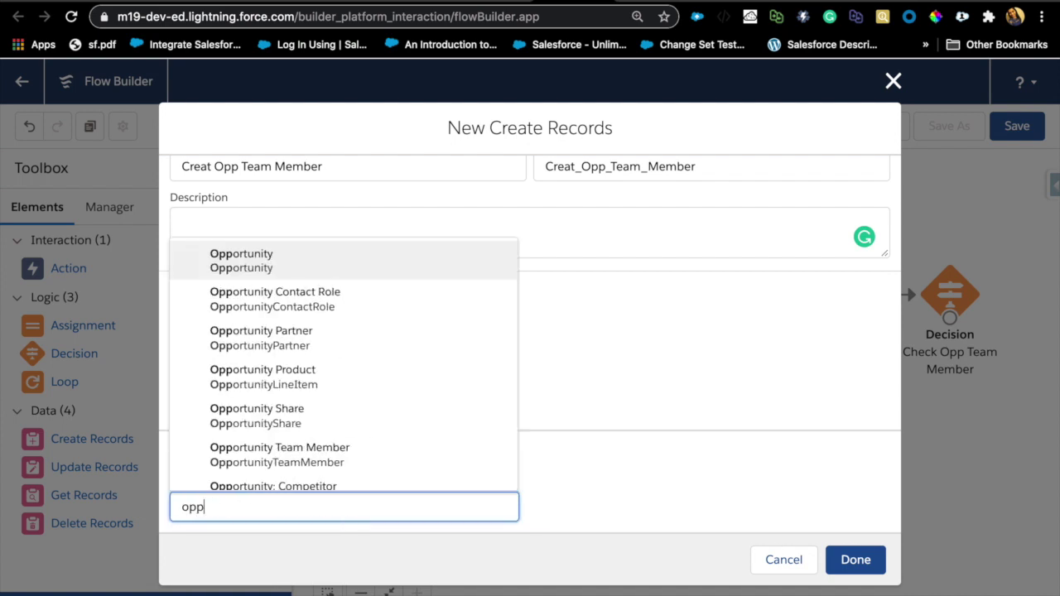
left_click(354, 448)
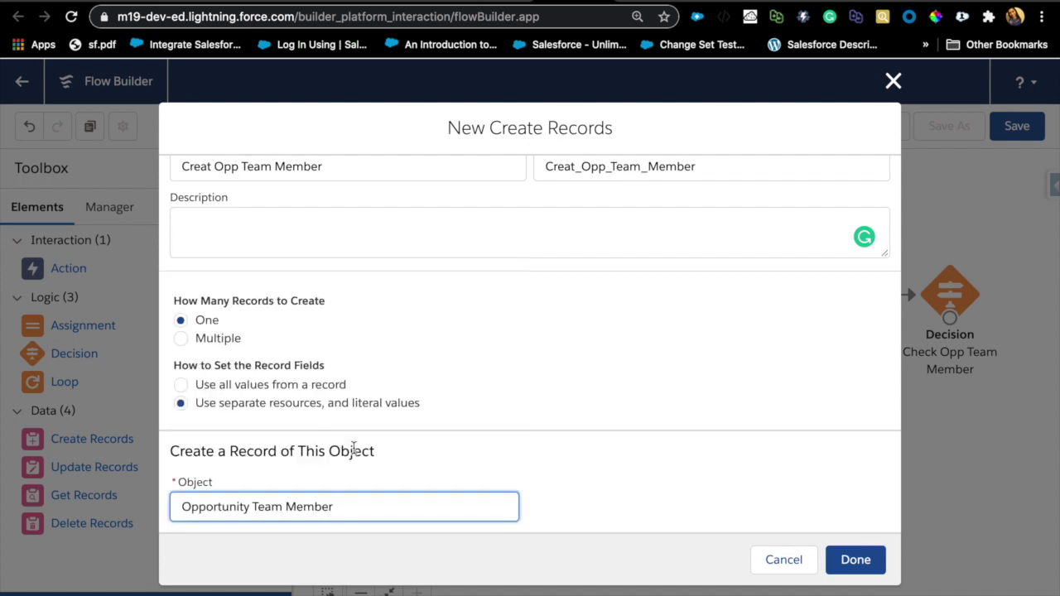
scroll(386, 447, "down", 3)
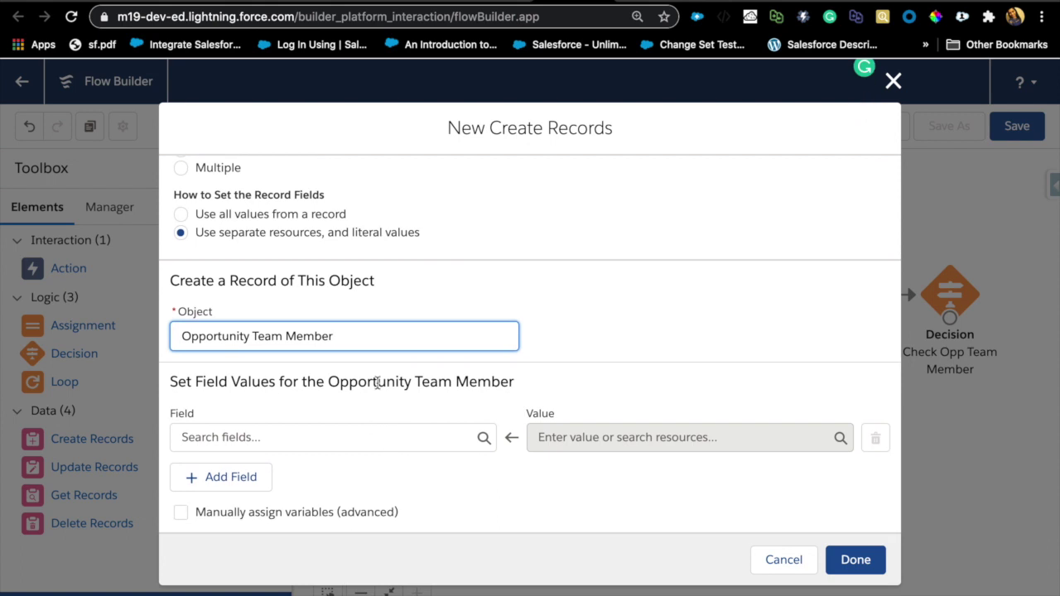
Set OpportunityId from the triggering record's Opportunity__c
left_click(360, 435)
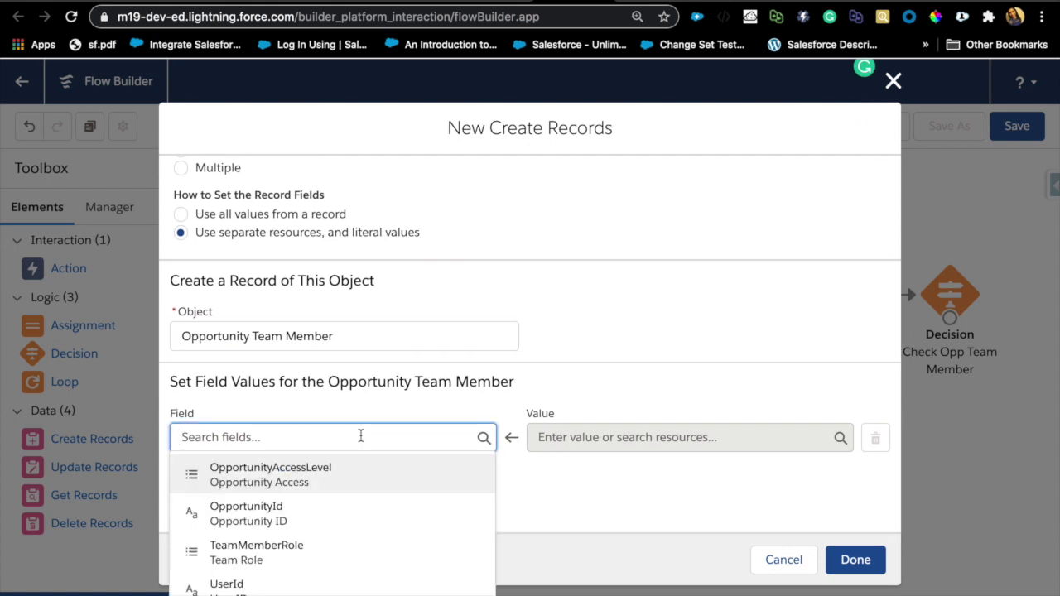
left_click(303, 512)
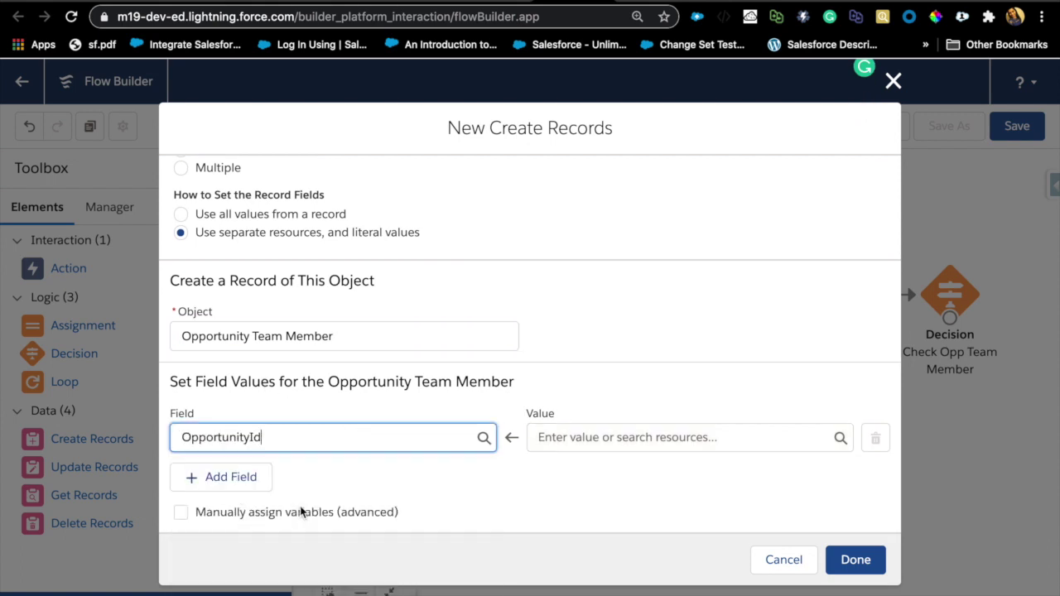
left_click(598, 437)
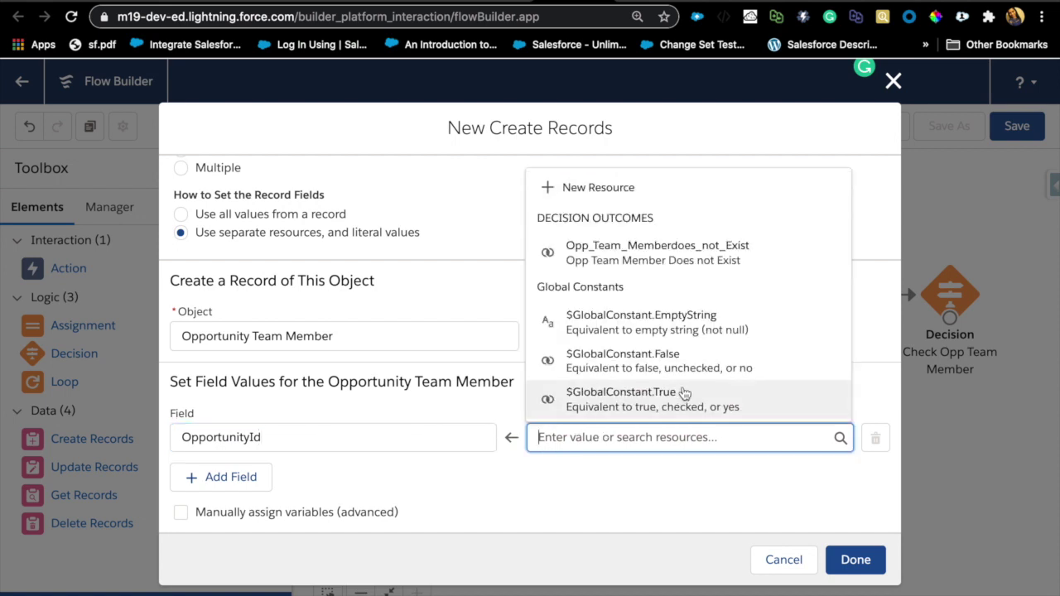
type("reco")
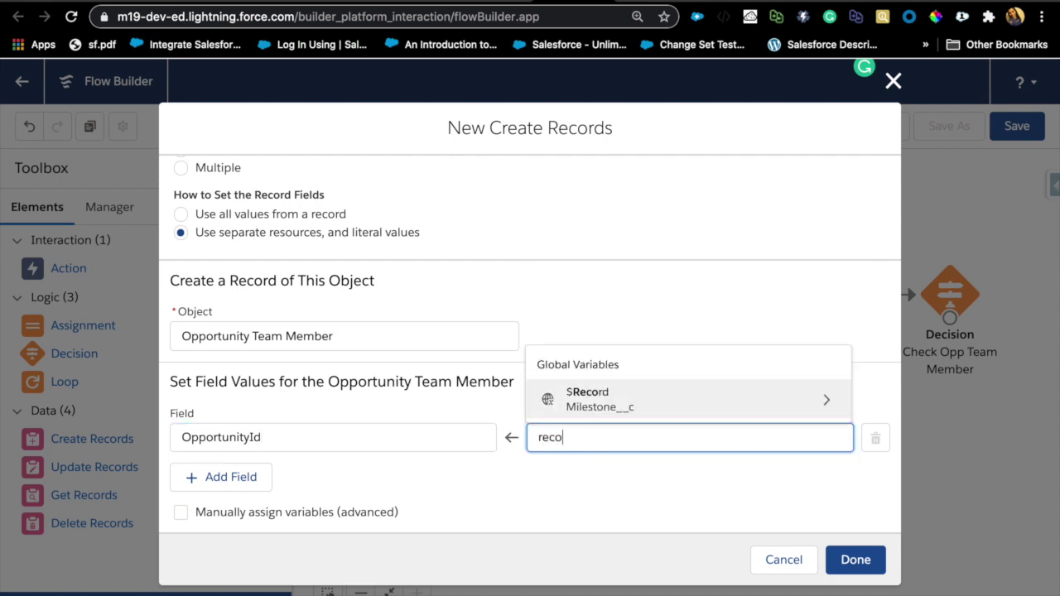
left_click(636, 407)
type("opp")
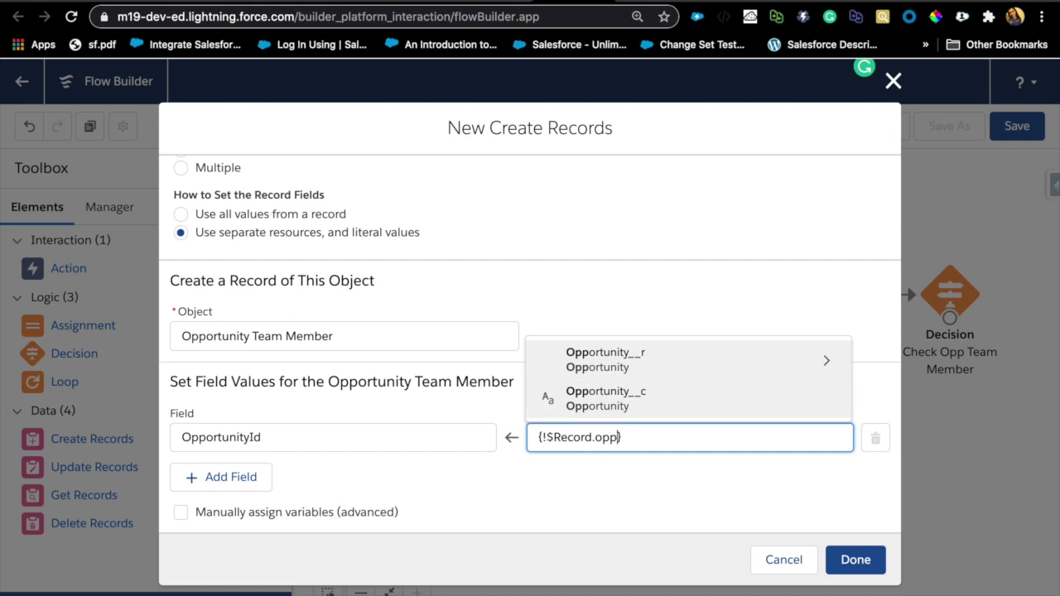
left_click(651, 407)
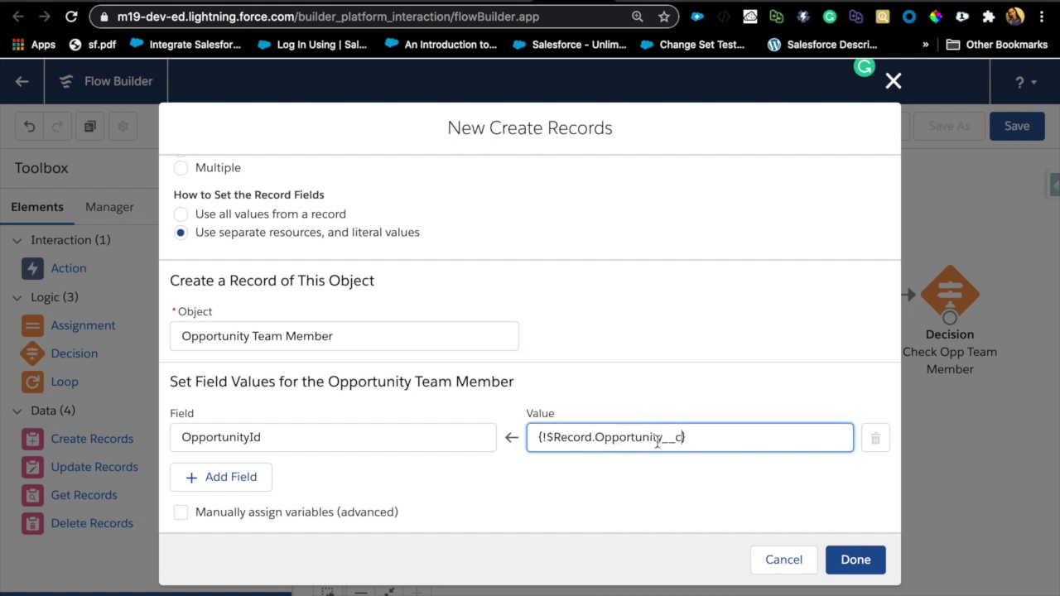
Add a UserId field set from the triggering record's User__c
left_click(241, 478)
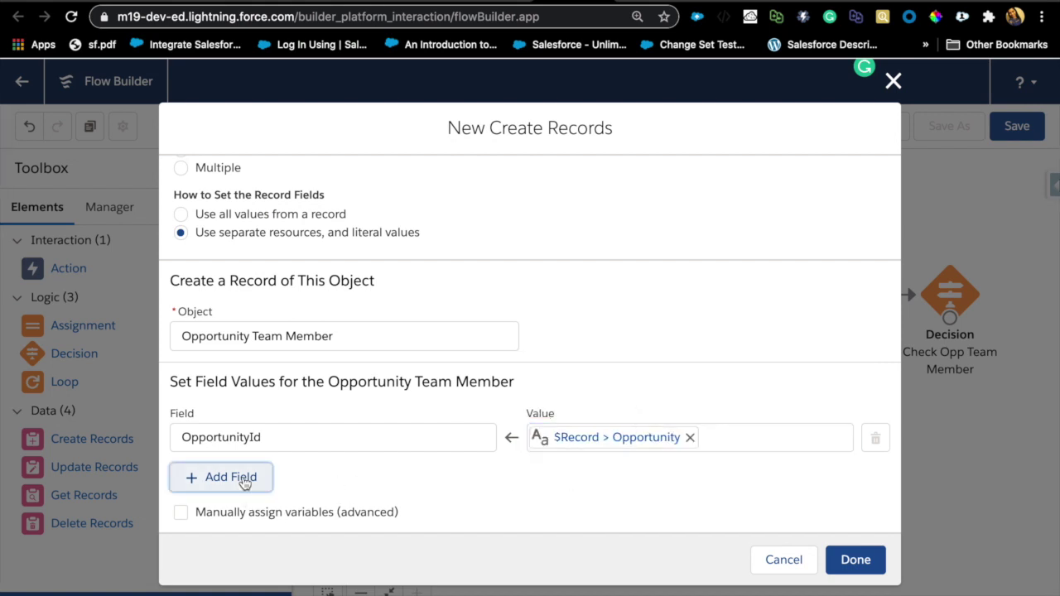
left_click(307, 437)
type("user")
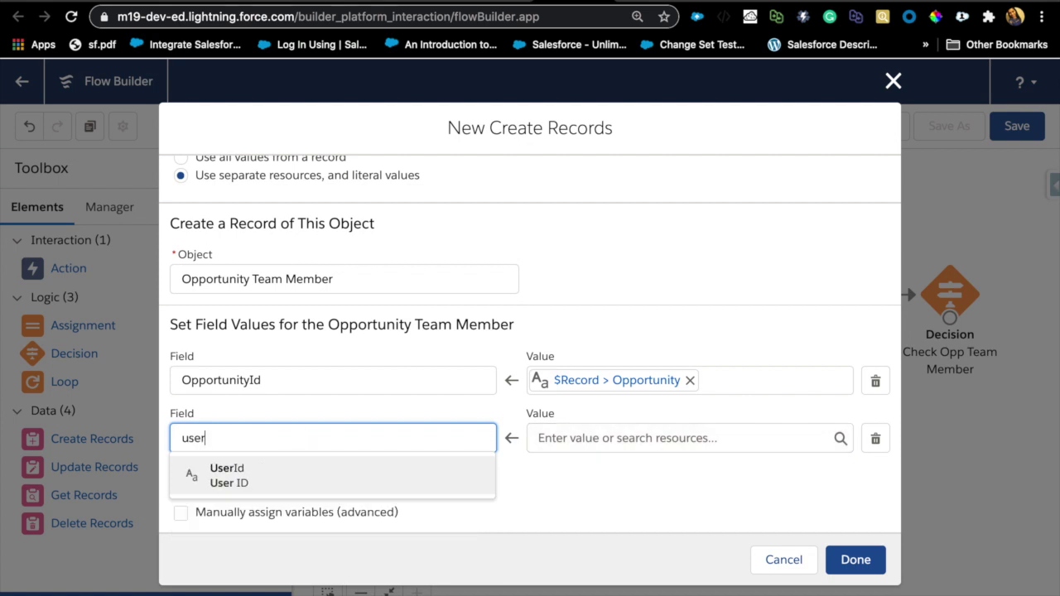
left_click(283, 476)
left_click(614, 437)
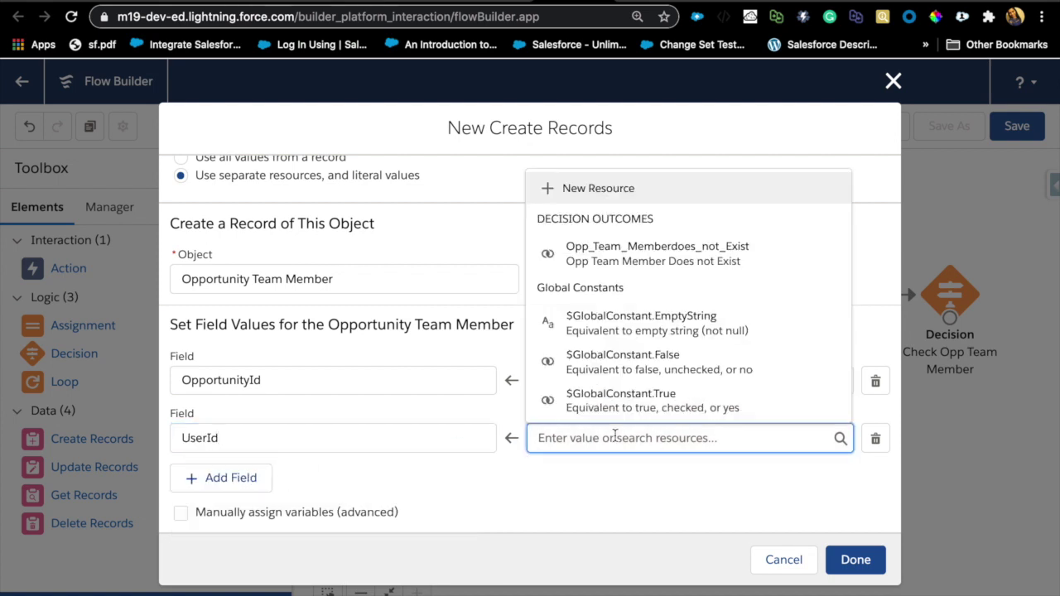
type("reco")
left_click(613, 418)
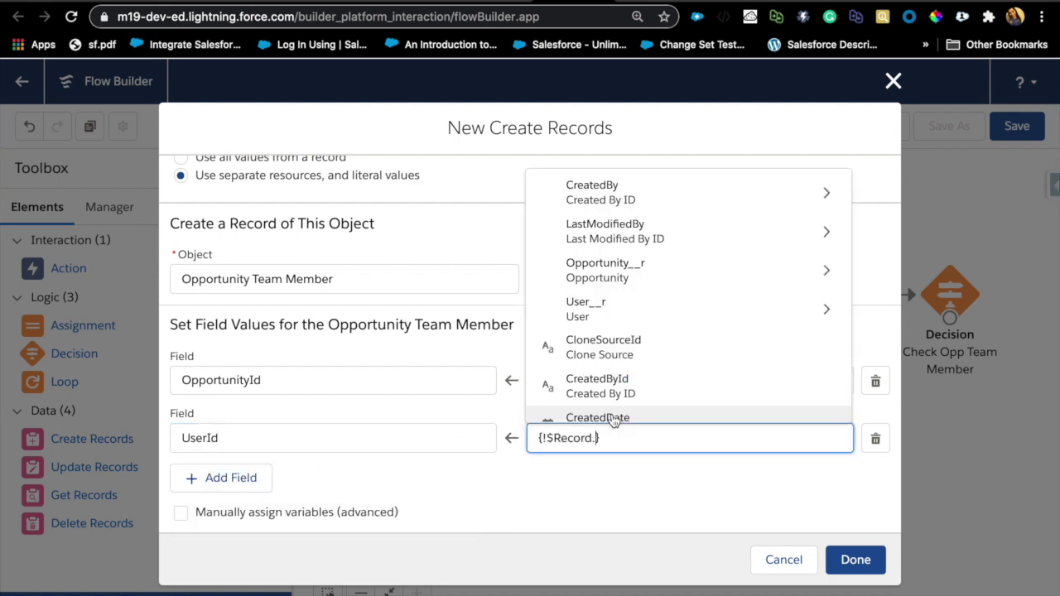
type("user")
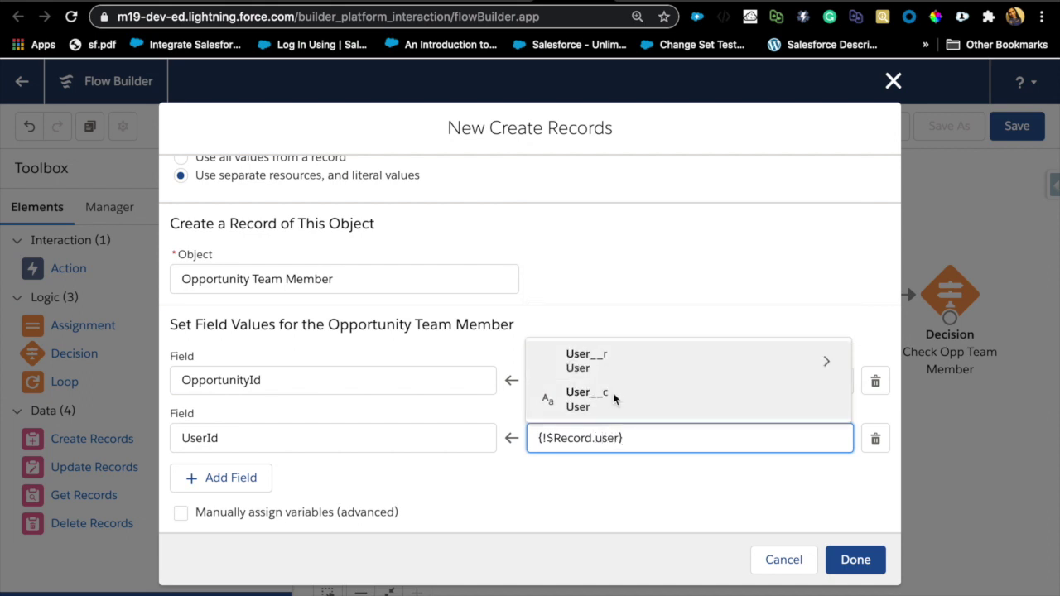
left_click(613, 392)
Add a TeamMemberRole field with the value Account Manager
left_click(245, 479)
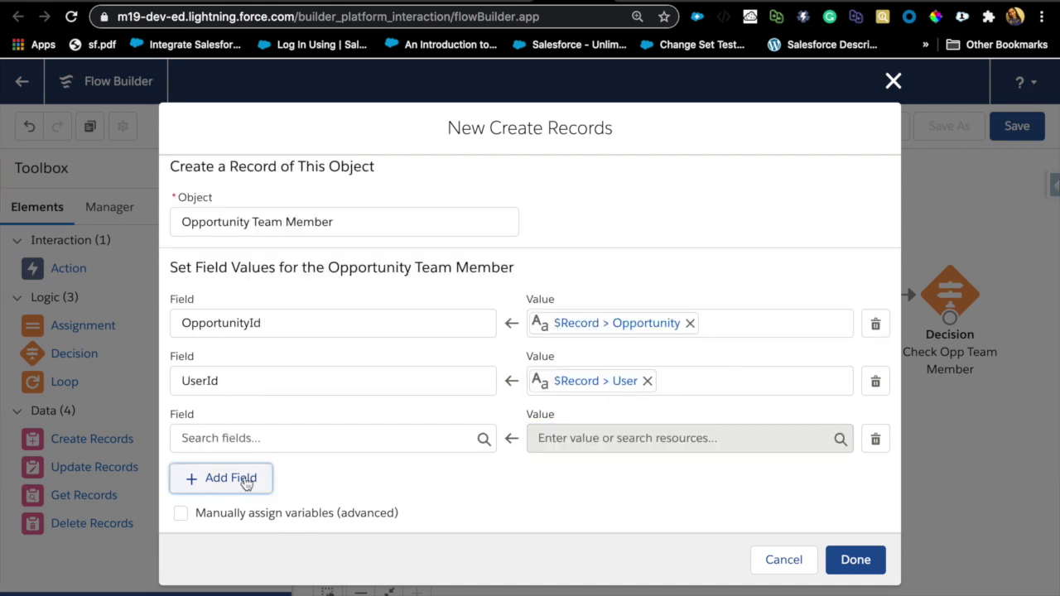
left_click(312, 437)
type("ri")
type("ol")
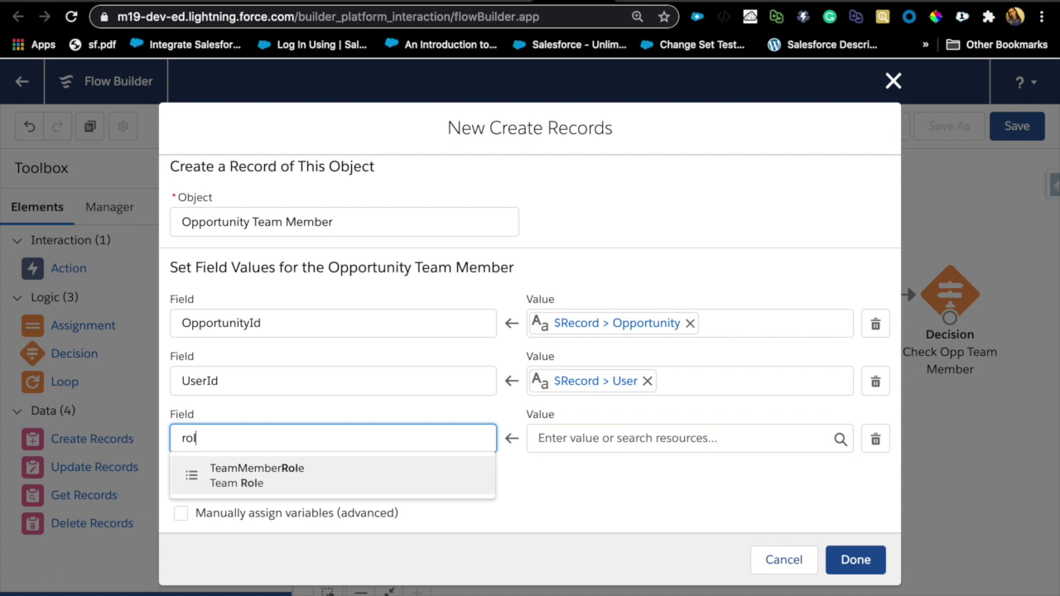
left_click(199, 484)
left_click(575, 433)
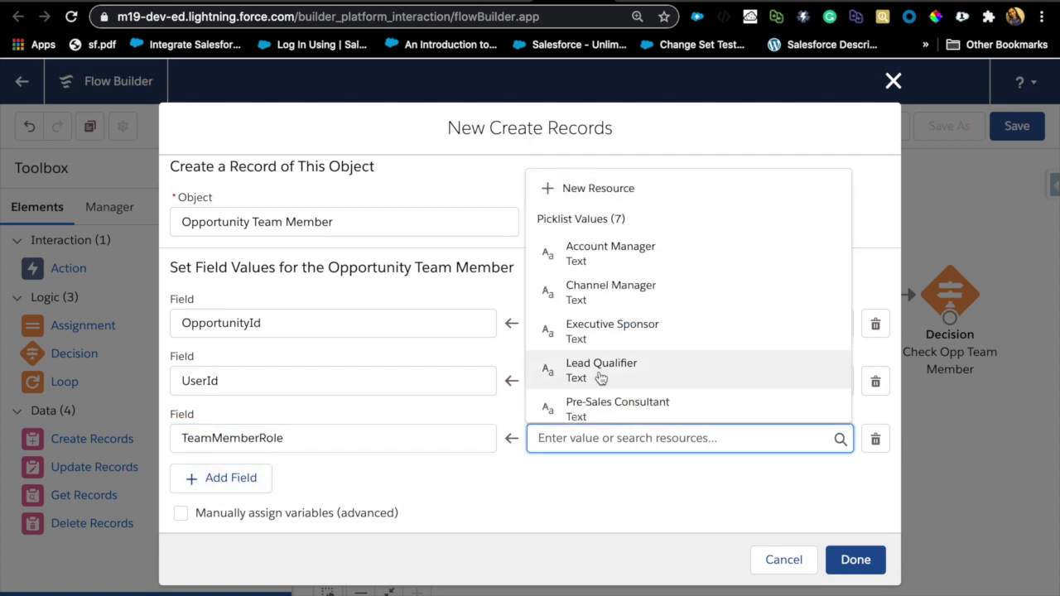
scroll(634, 302, "down", 2)
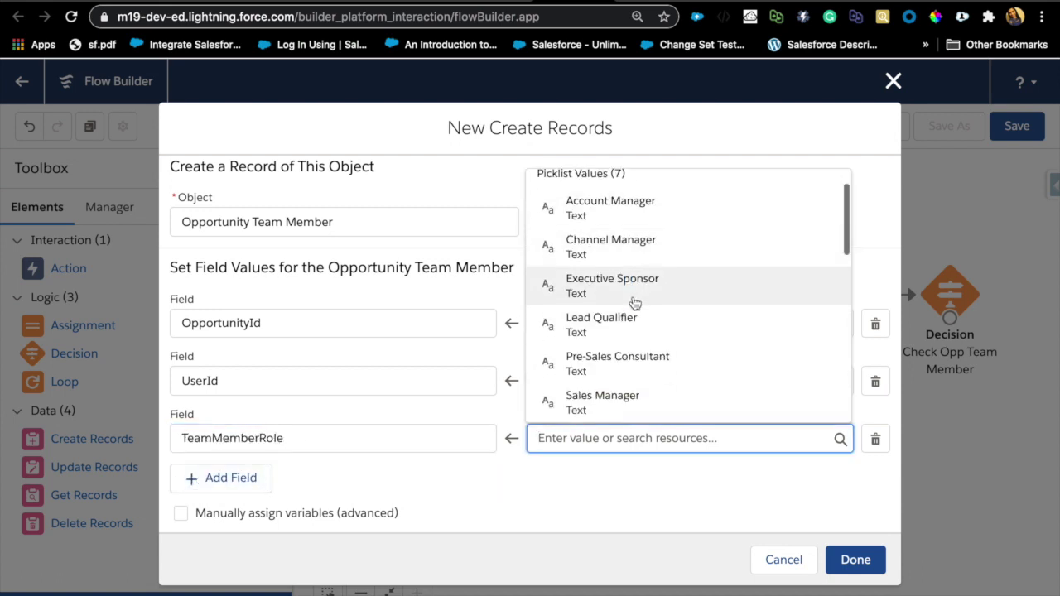
left_click(639, 227)
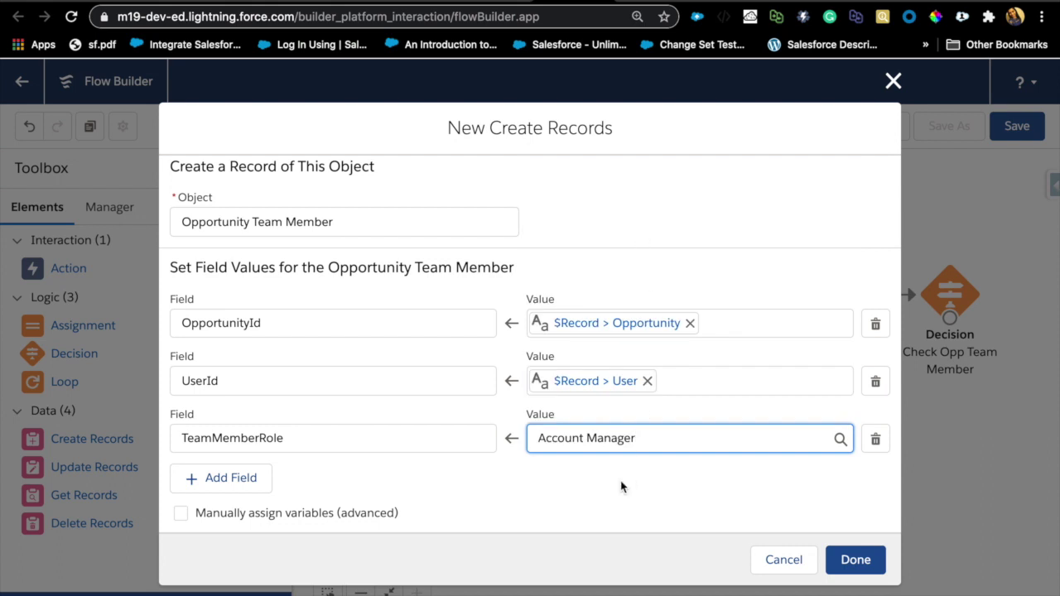
left_click(595, 515)
scroll(373, 495, "down", 1)
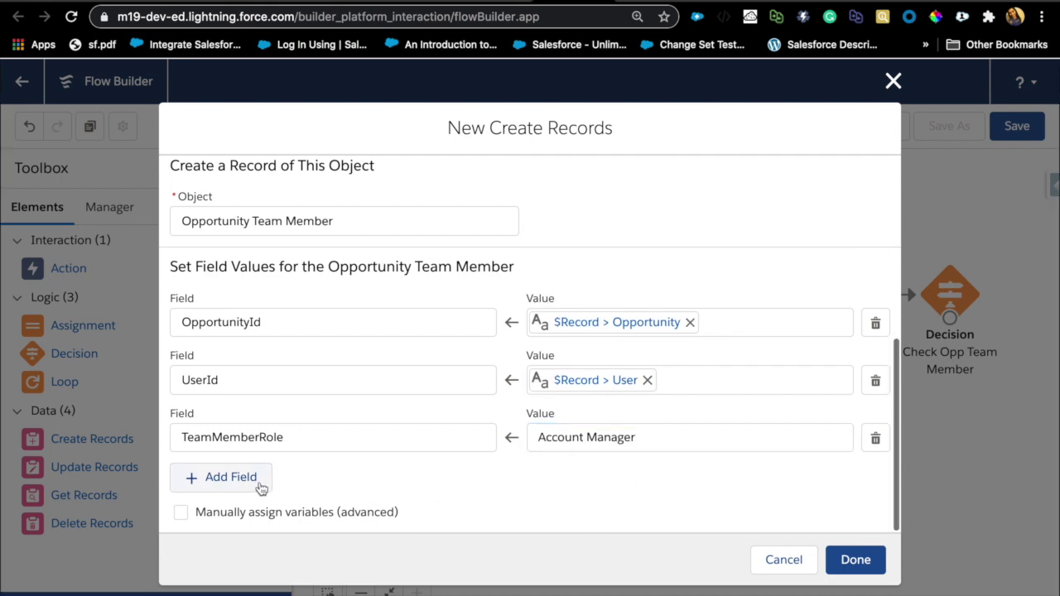
Add OpportunityAccessLevel set to Edit and confirm the Create Records settings
left_click(231, 478)
left_click(251, 438)
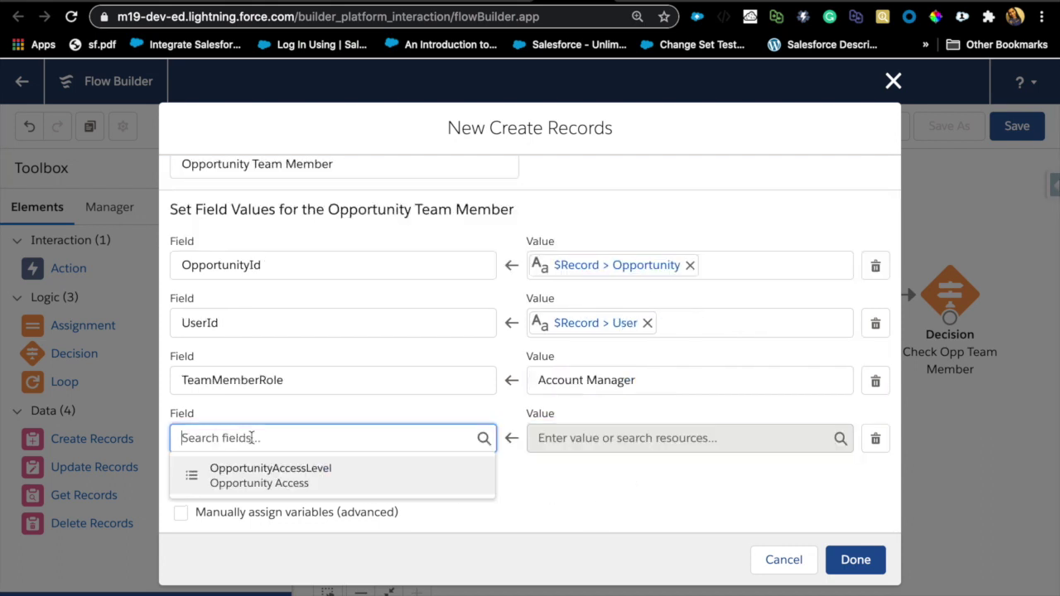
left_click(268, 483)
left_click(595, 440)
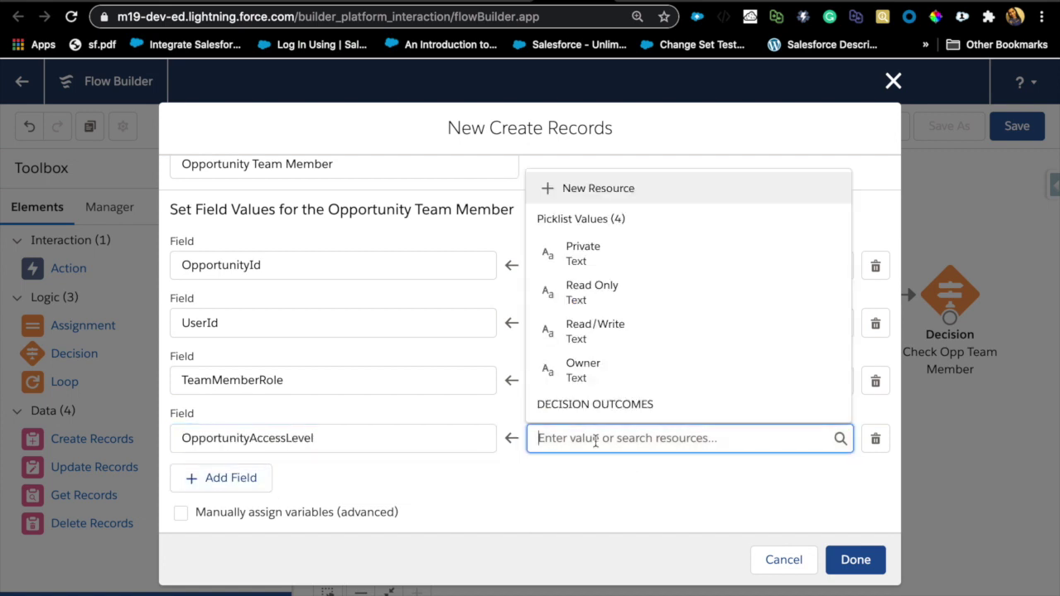
left_click(592, 333)
left_click(646, 485)
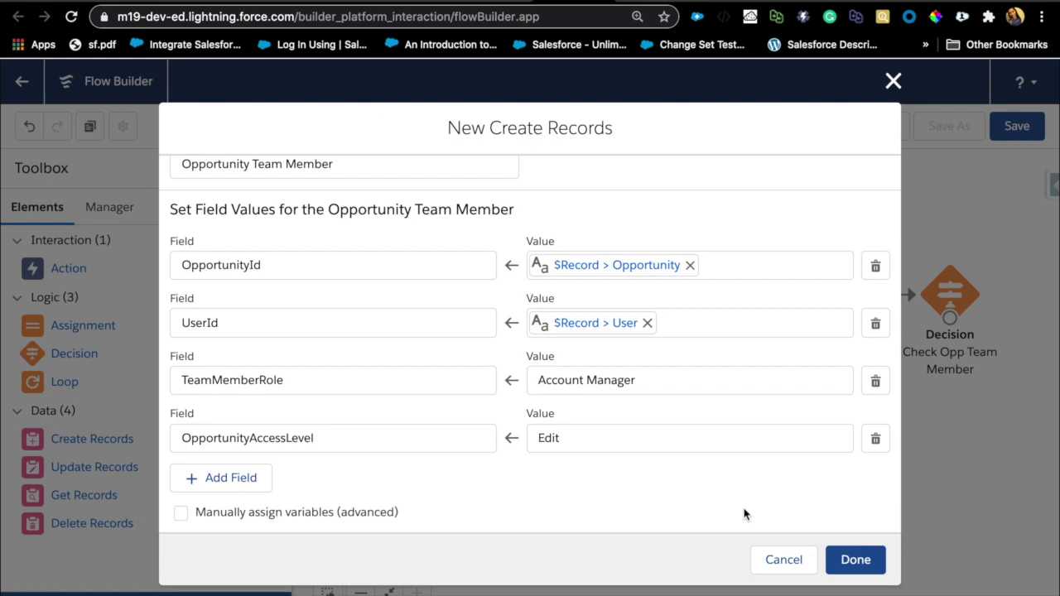
scroll(743, 514, "up", 5)
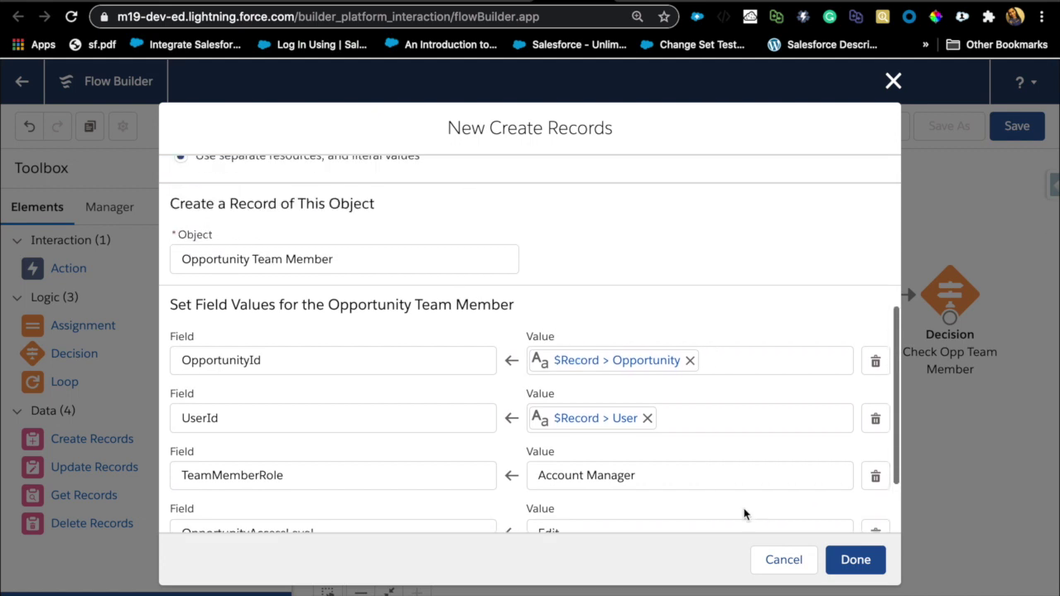
left_click(864, 563)
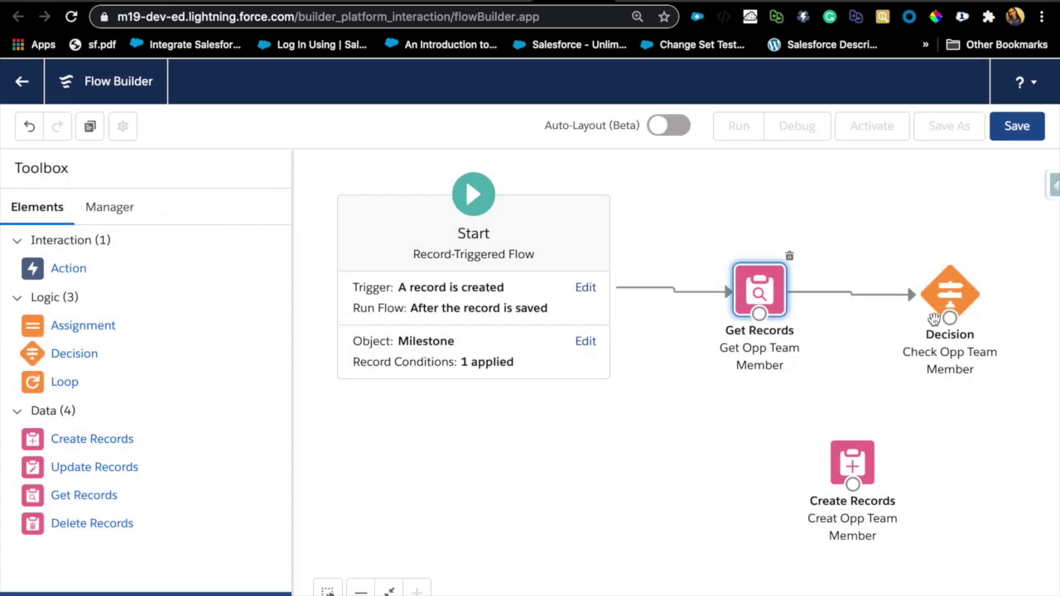
Connect the Decision to Creat Opp Team Member via 'Opp Team Member Does not Exist', placing it below
left_click_drag(949, 318, 878, 493)
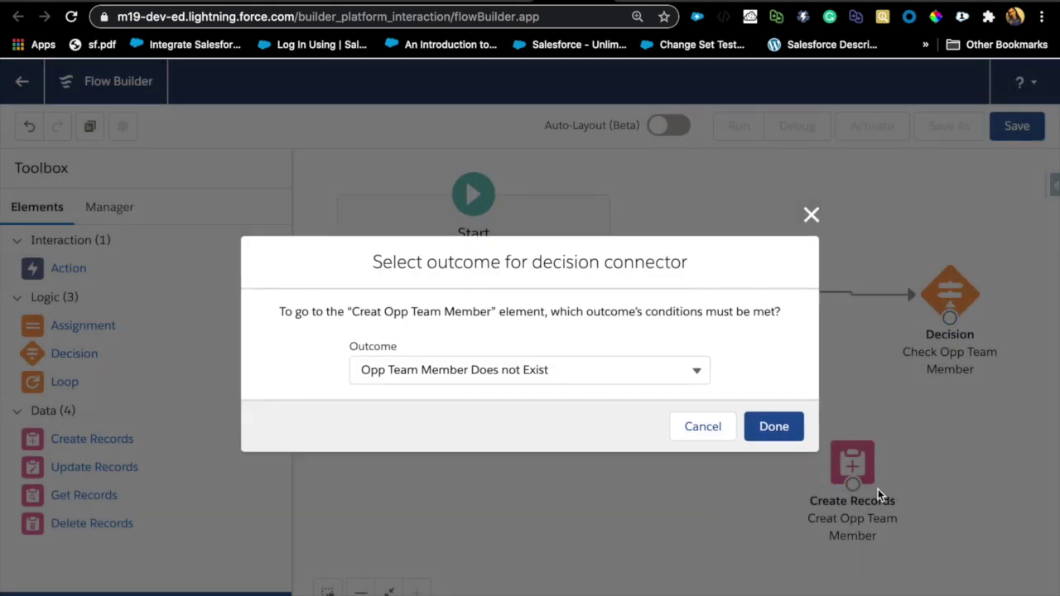
left_click(619, 372)
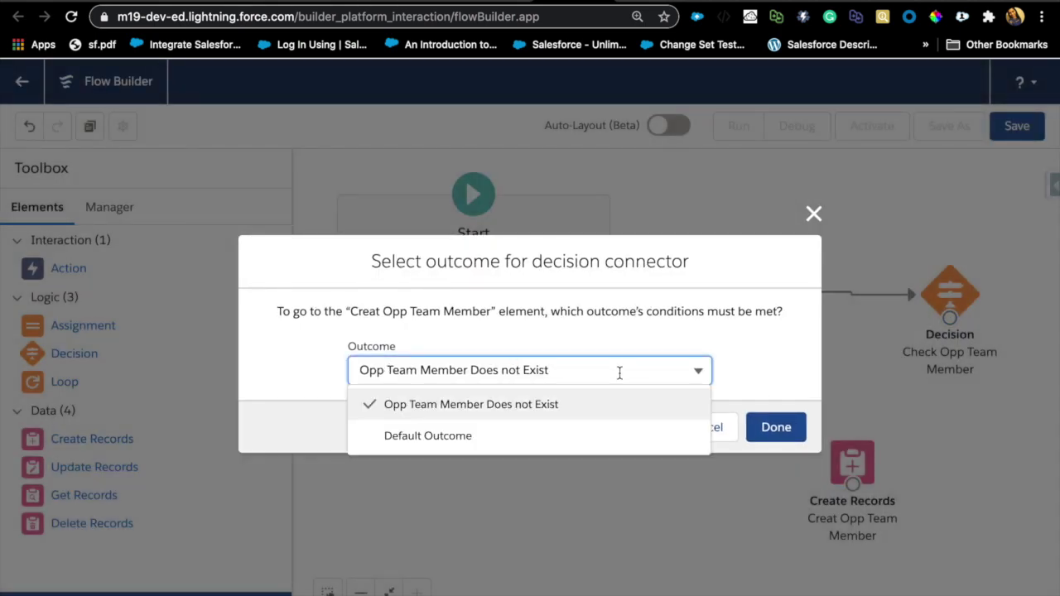
left_click(750, 360)
left_click(785, 428)
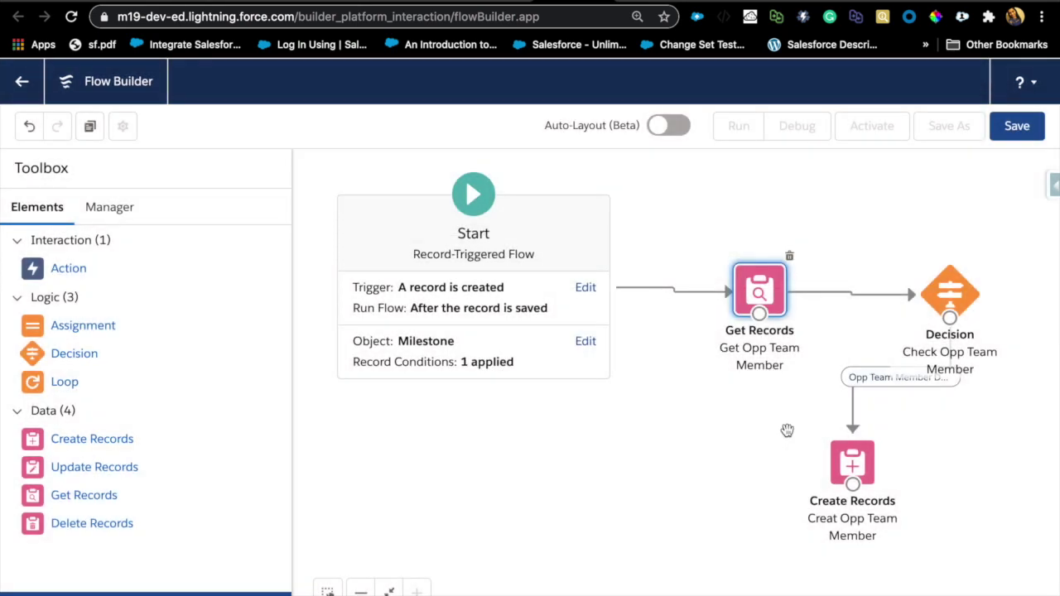
left_click_drag(857, 468, 943, 526)
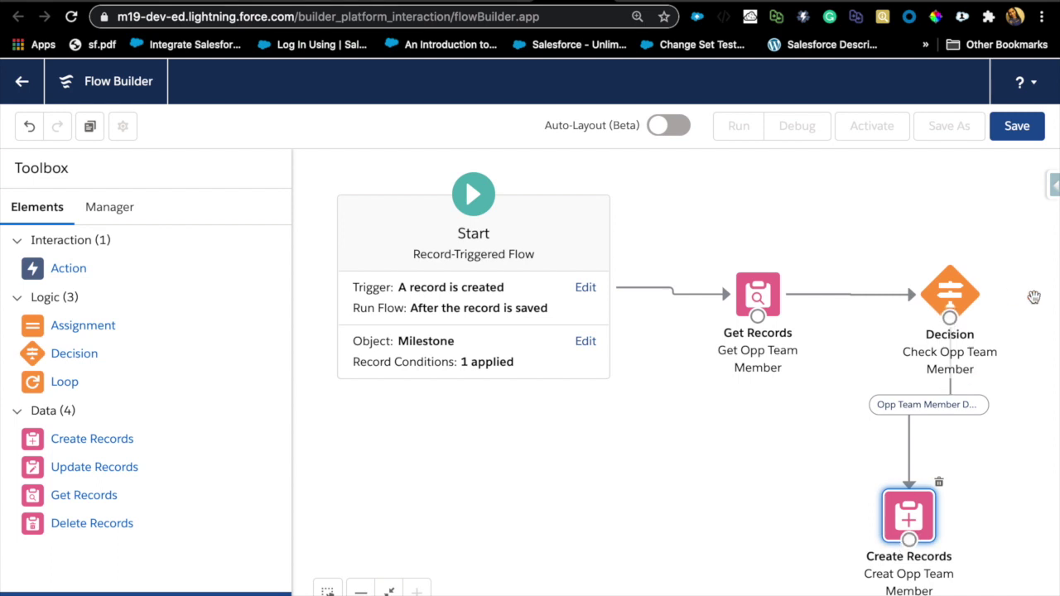
Save the flow as 'Milestone - Create Opp Team Member' and activate Version 1
left_click(1016, 128)
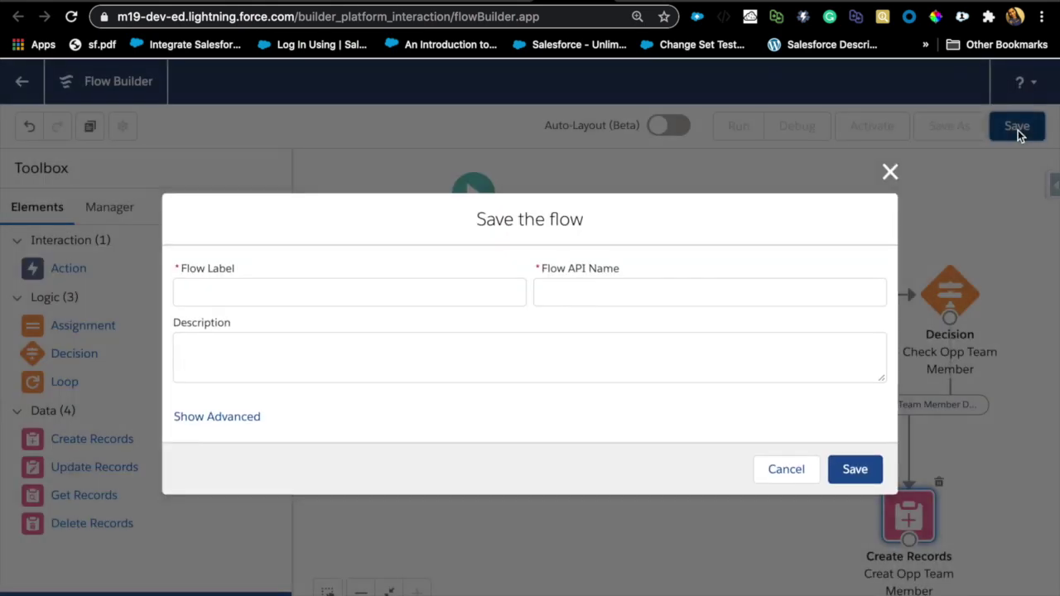
left_click(463, 277)
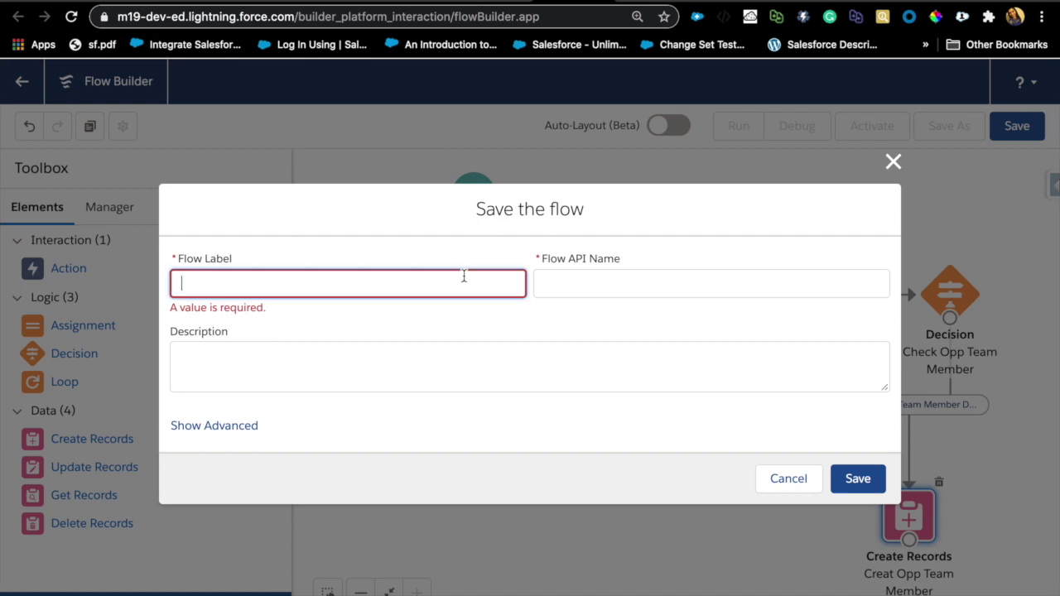
type("Create Opp Team Member on")
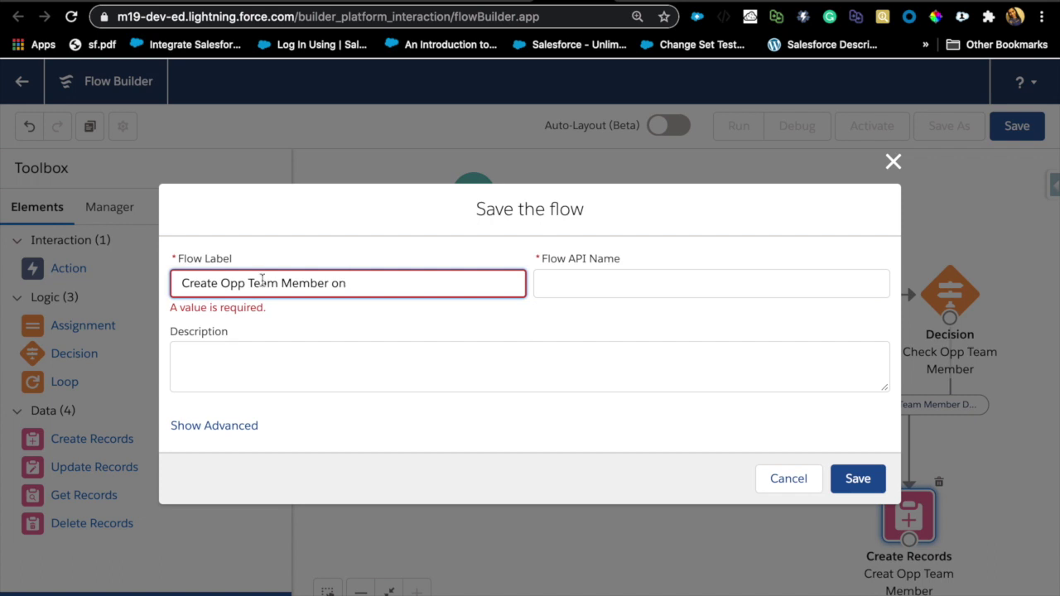
type("Mile")
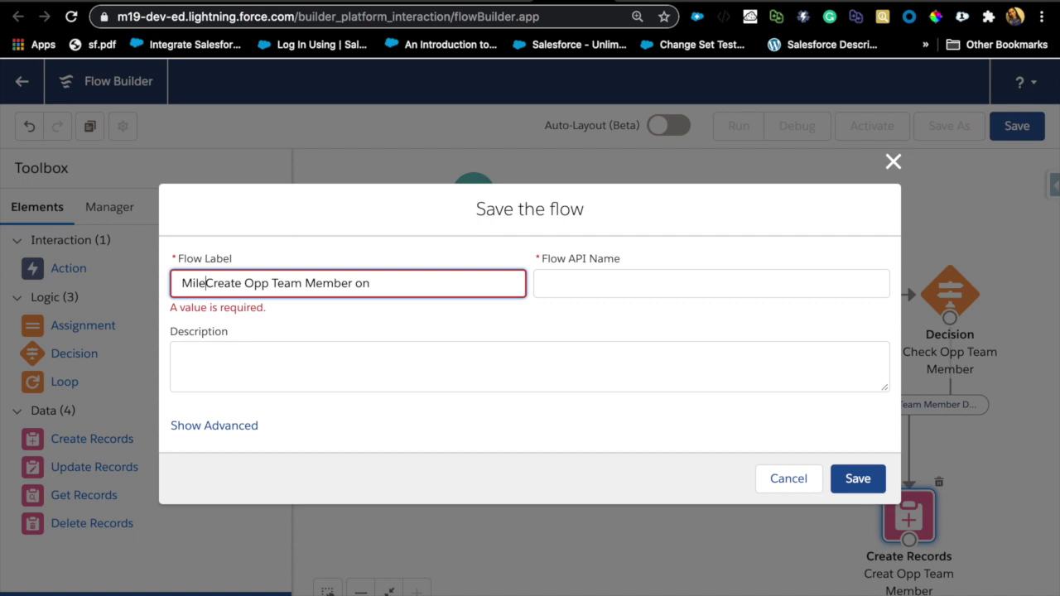
type("stone -")
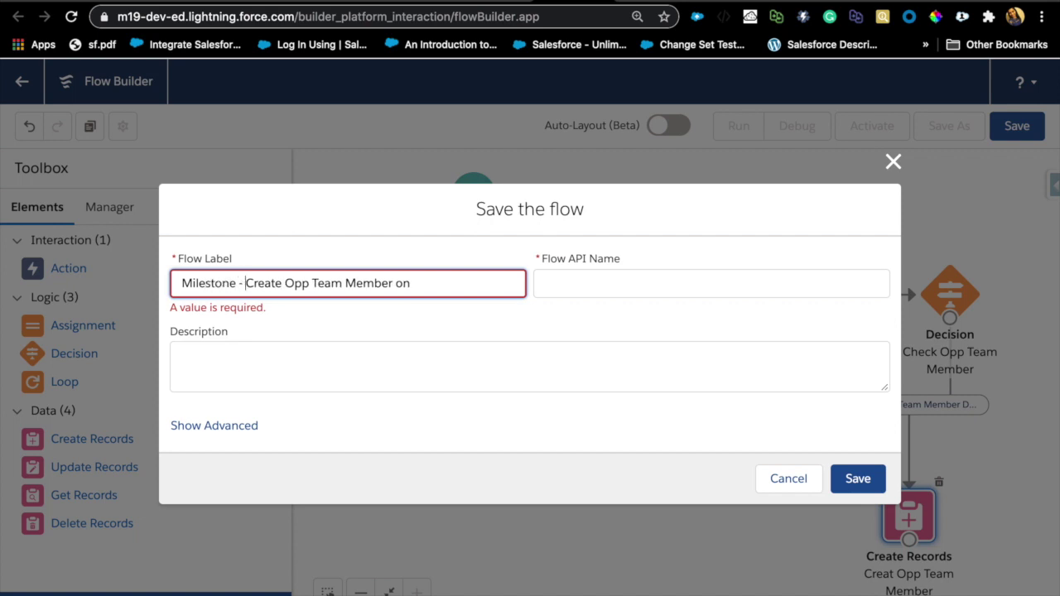
double_click(402, 283)
key("BackSpace")
key("BackSpace")
left_click(322, 364)
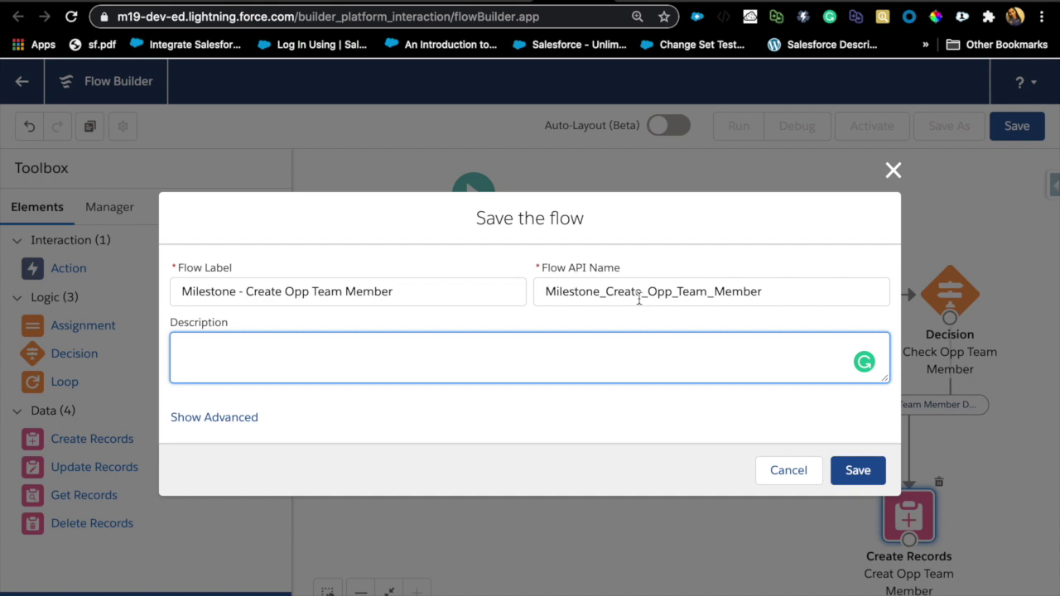
left_click(854, 469)
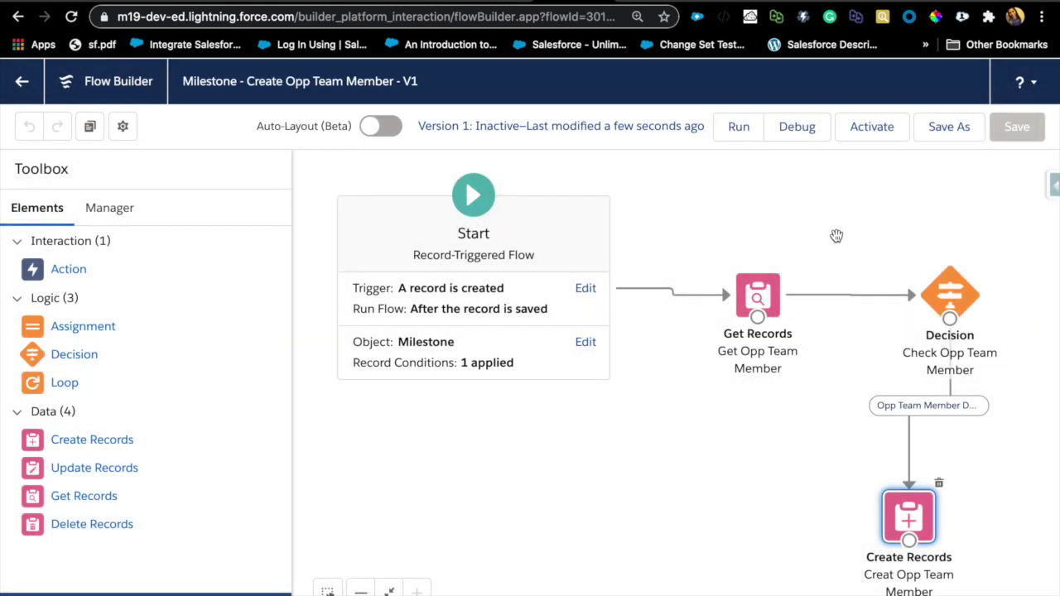
left_click(871, 128)
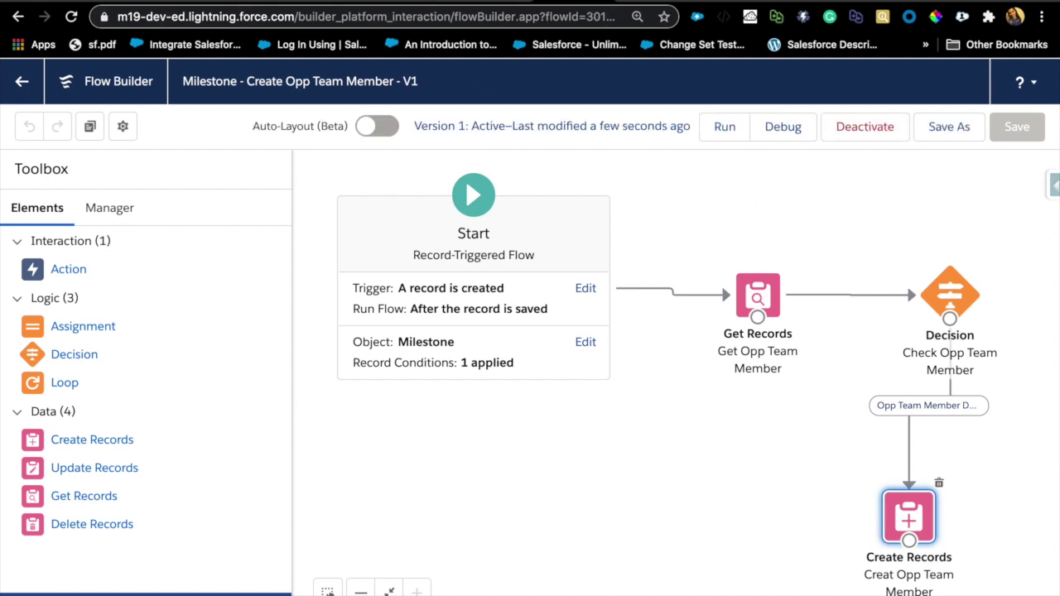
key("ctrl+Tab")
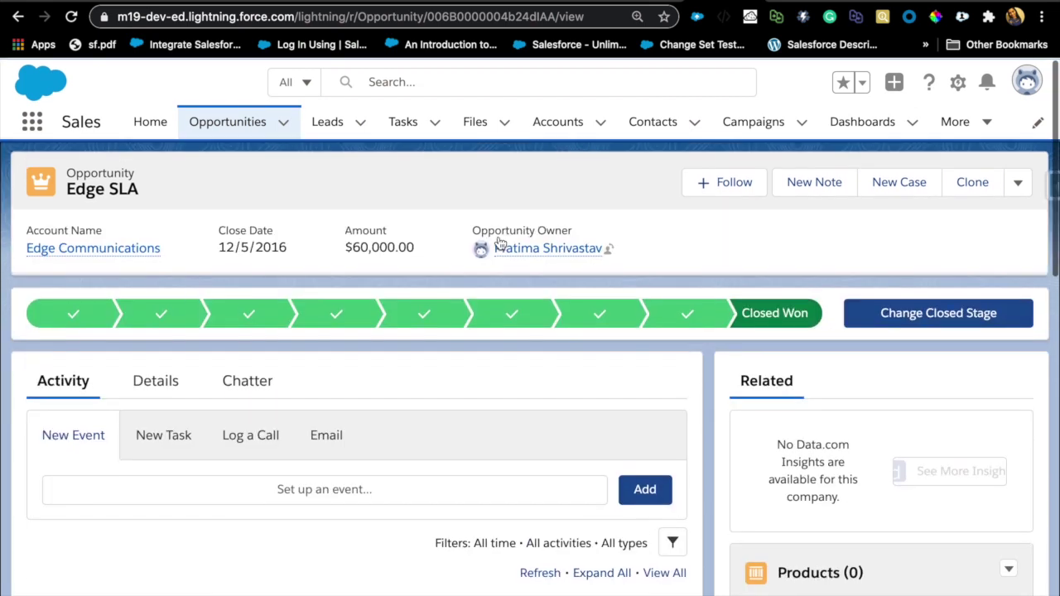
Add a milestone named 'Test Test' to Edge SLA, assigned to the recent user
scroll(499, 244, "down", 3)
scroll(498, 241, "down", 10)
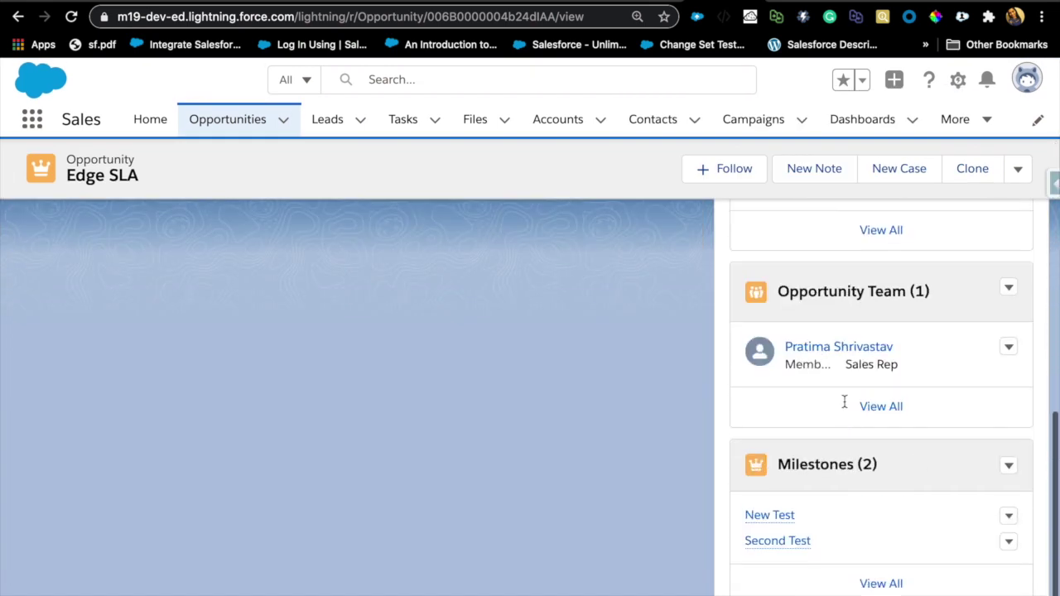
left_click(1008, 468)
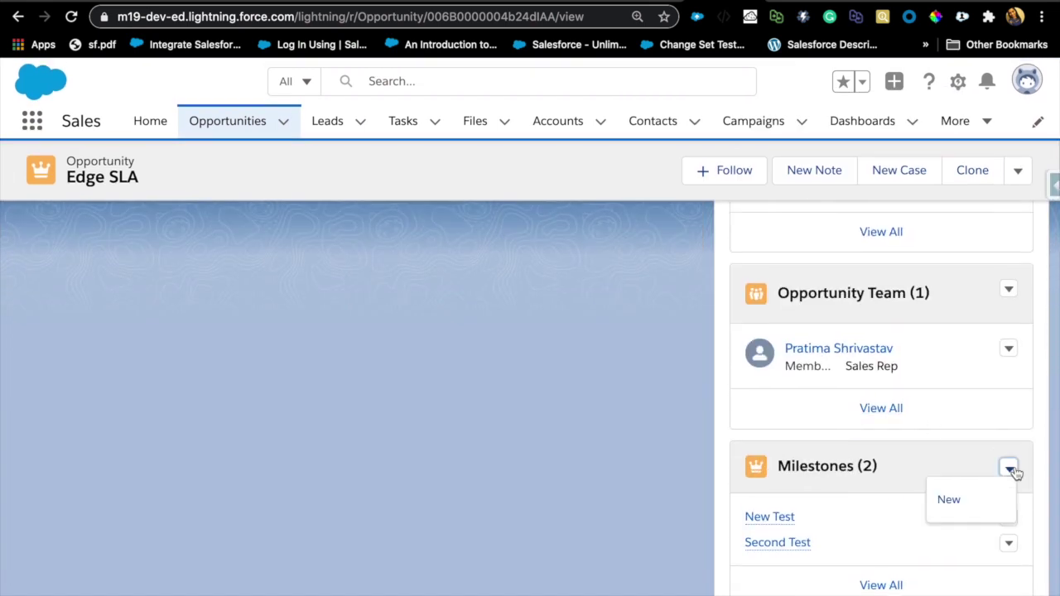
left_click(963, 501)
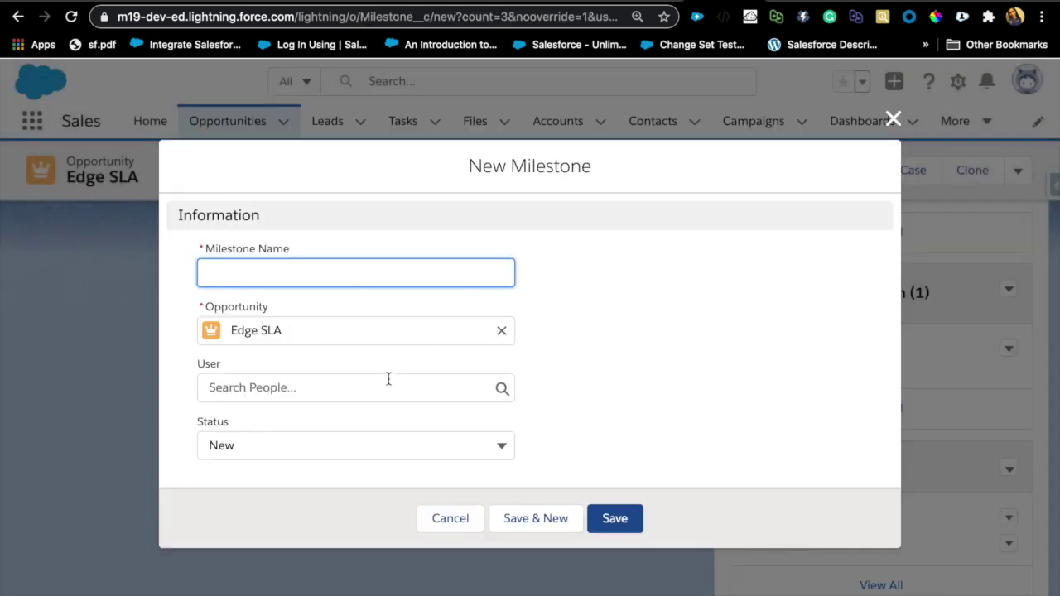
left_click(318, 381)
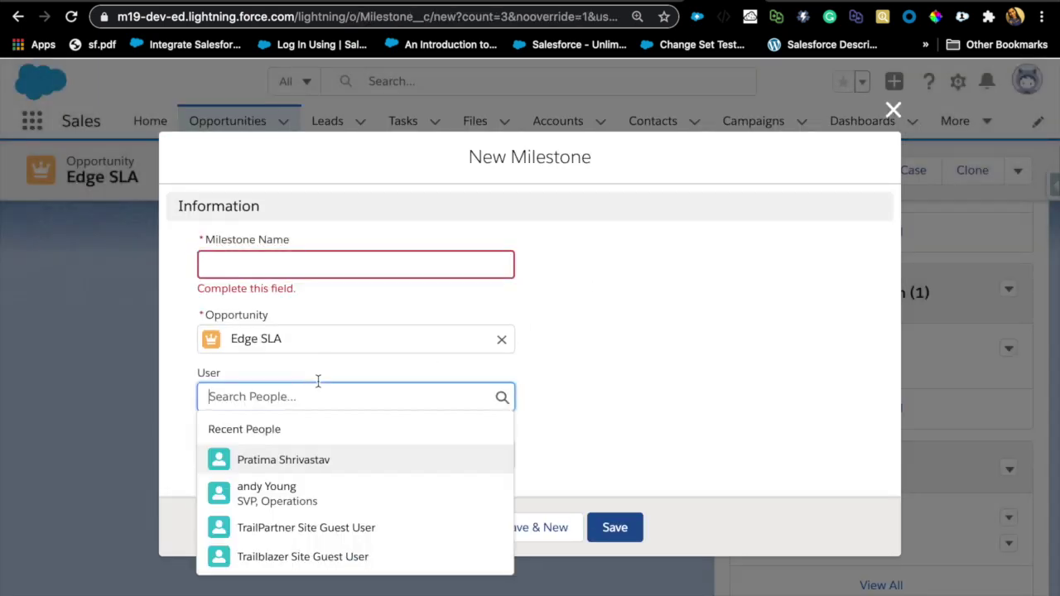
left_click(322, 506)
left_click(293, 272)
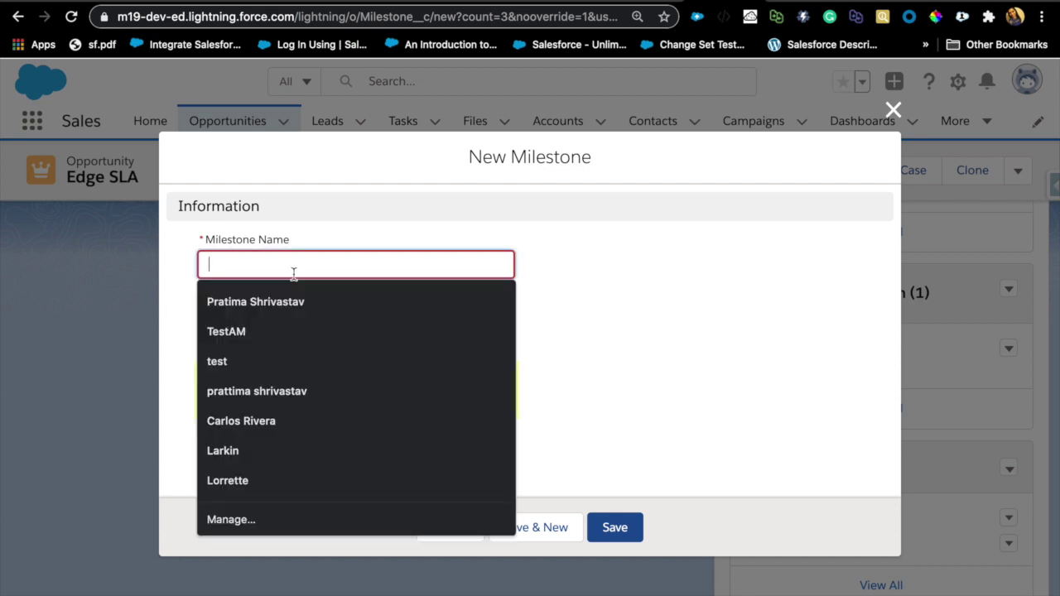
type("Test")
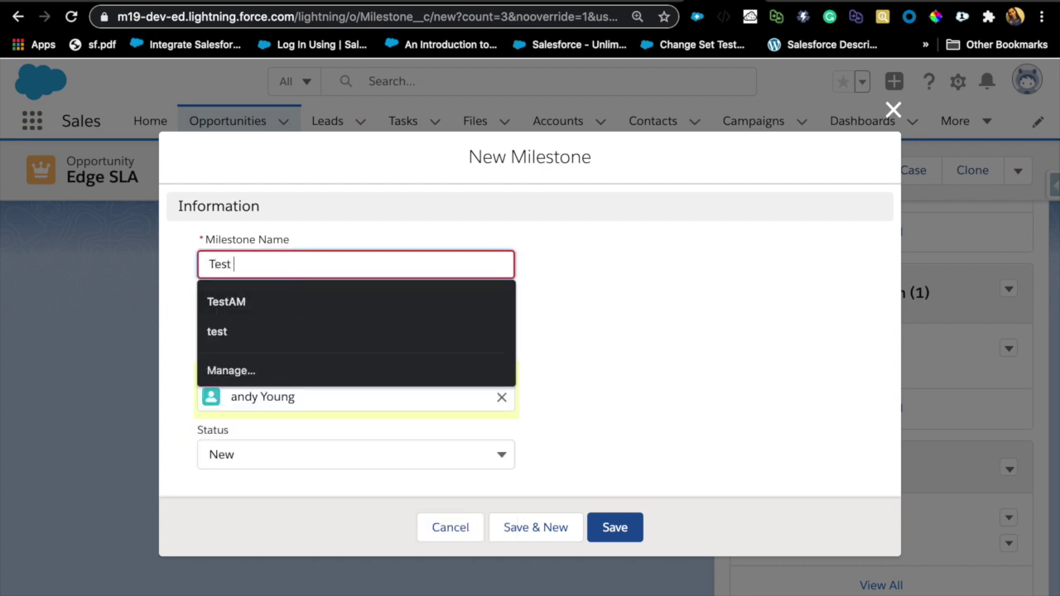
type(" Test")
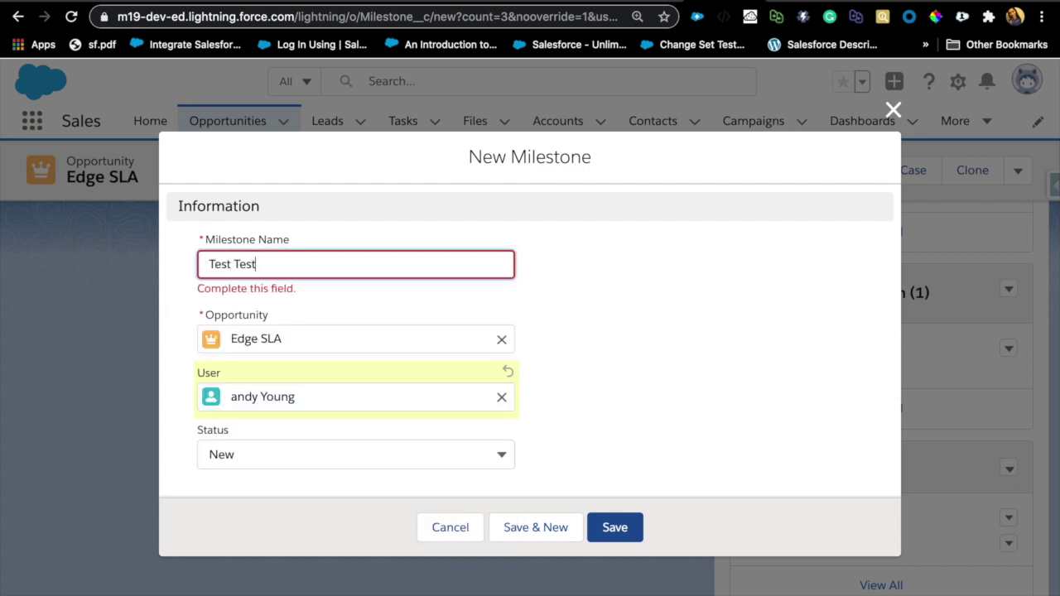
left_click(599, 340)
left_click(618, 519)
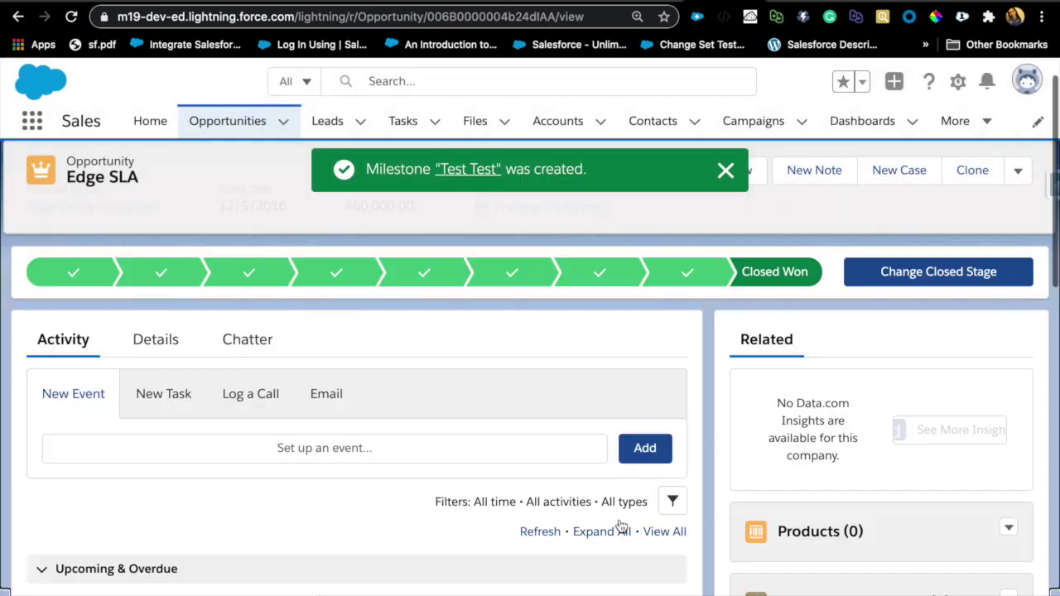
Reload Edge SLA and check its two Opportunity Team members, one an Account Manager, and three Milestones
scroll(619, 526, "down", 10)
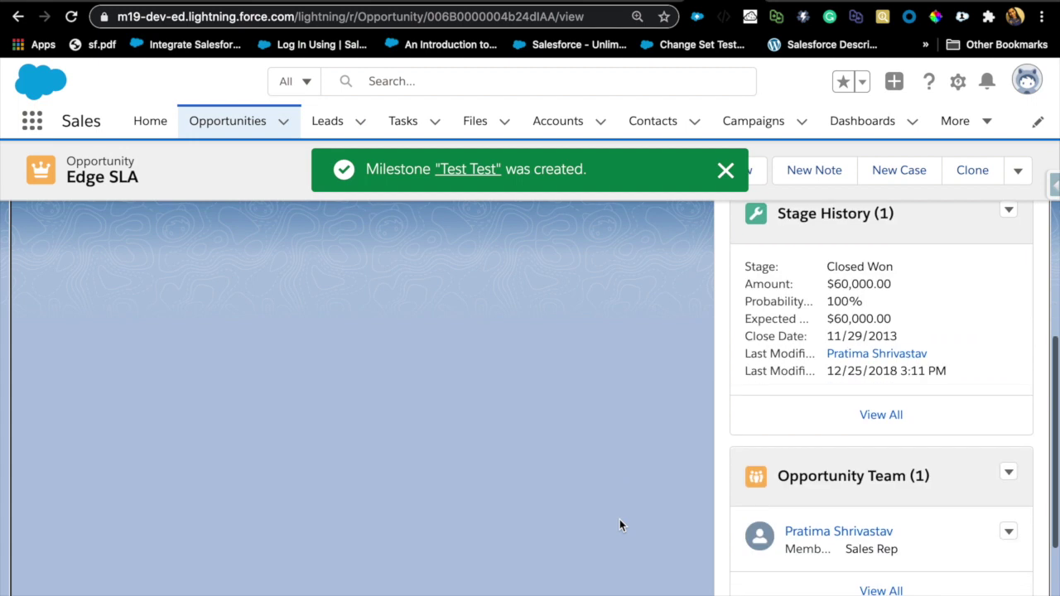
scroll(619, 526, "down", 2)
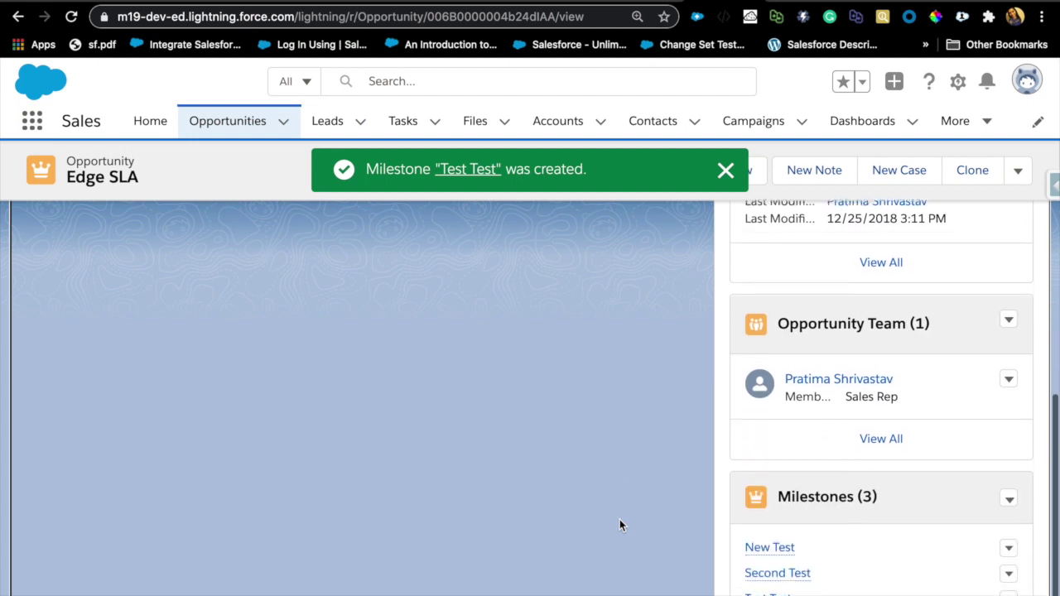
left_click(72, 17)
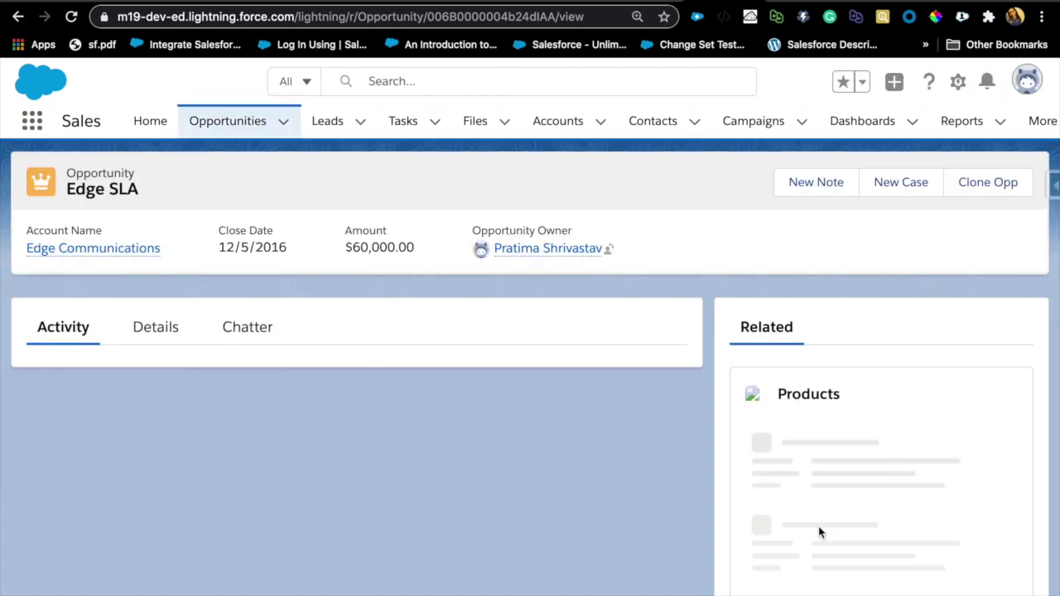
scroll(820, 532, "down", 3)
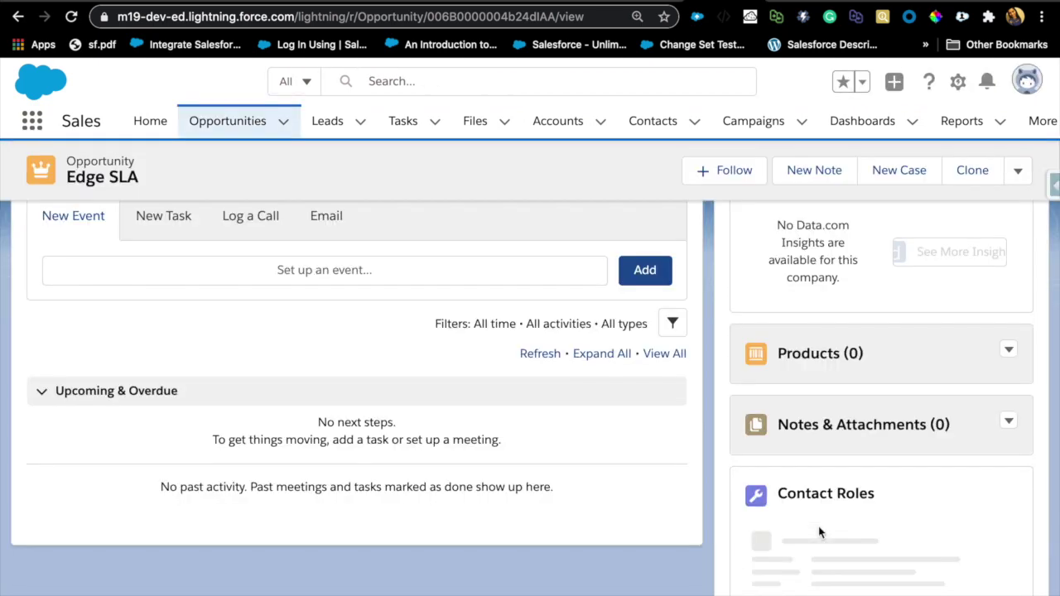
scroll(819, 532, "down", 10)
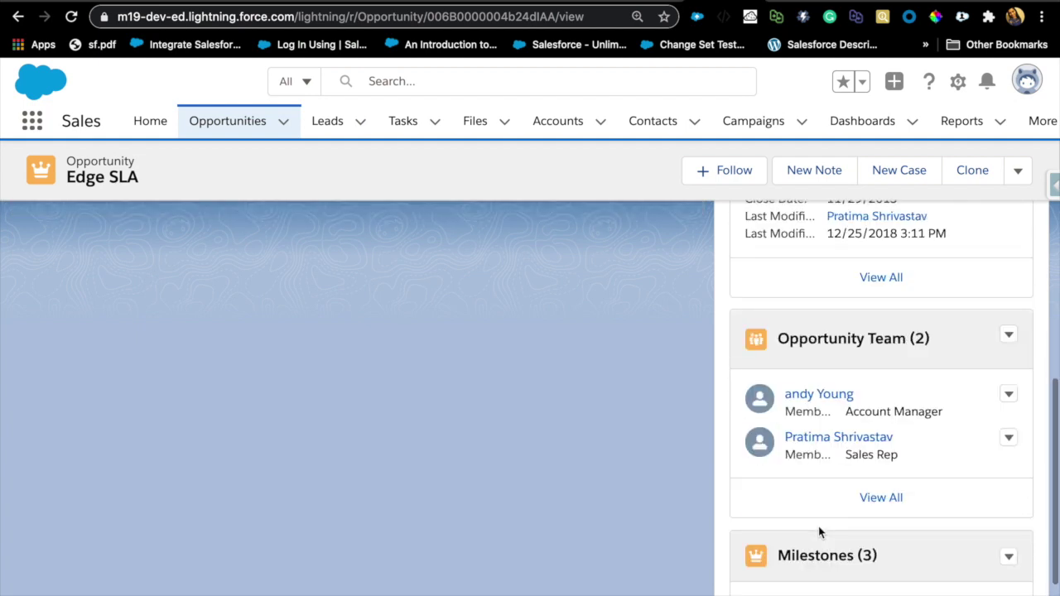
scroll(819, 529, "down", 1)
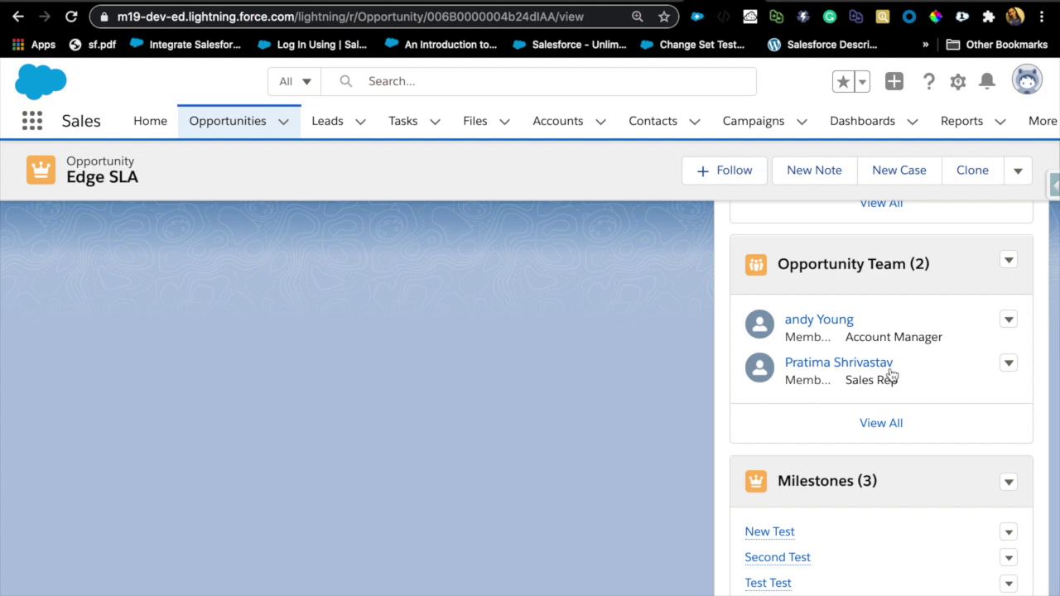
scroll(884, 434, "down", 1)
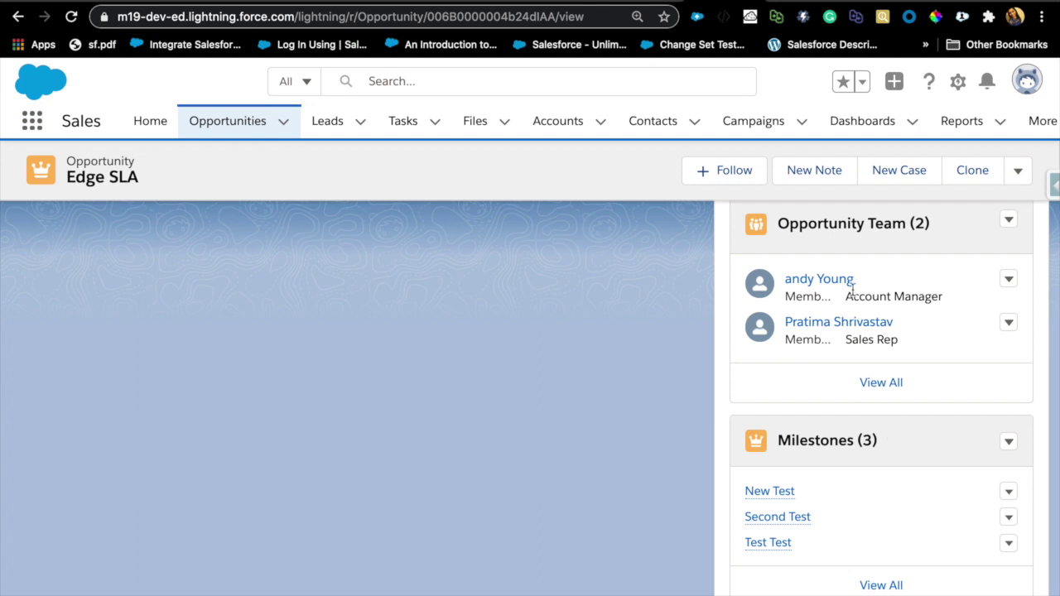
Create a milestone 'Test 2' on Edge SLA assigned to a searched user
left_click(1009, 443)
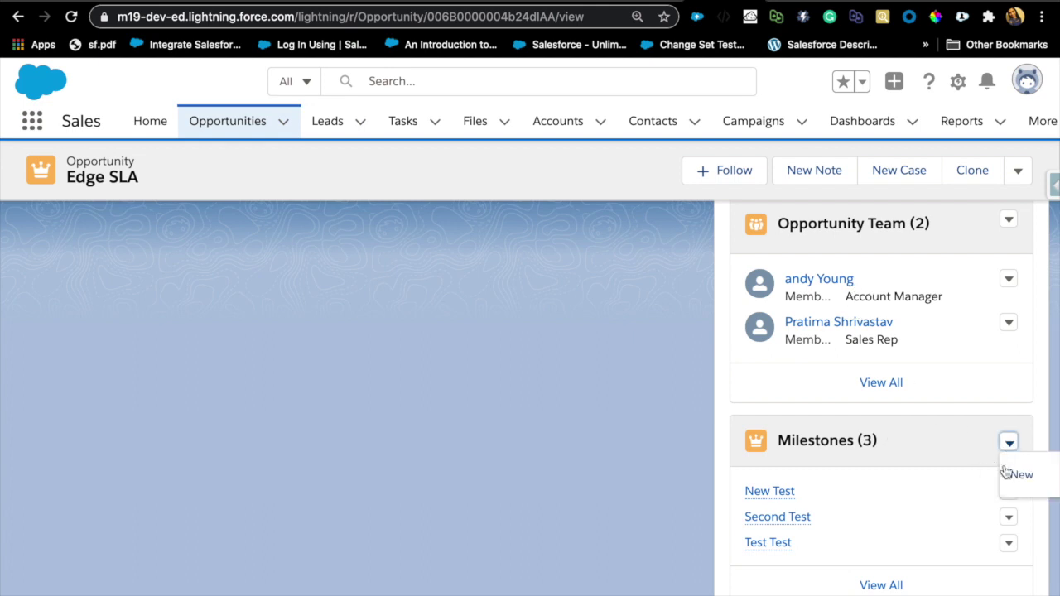
left_click(1024, 471)
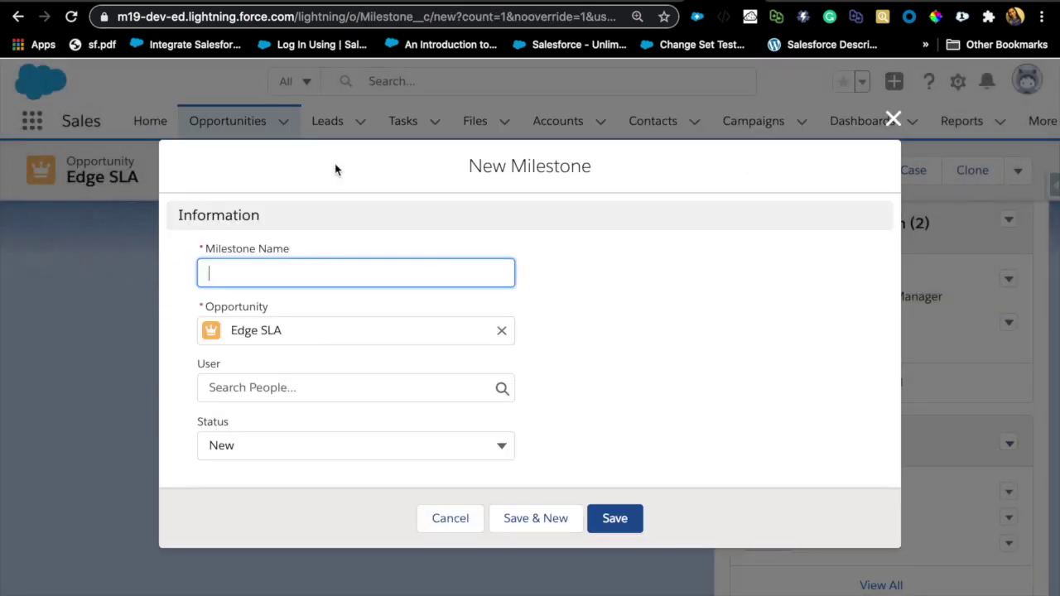
type("Test")
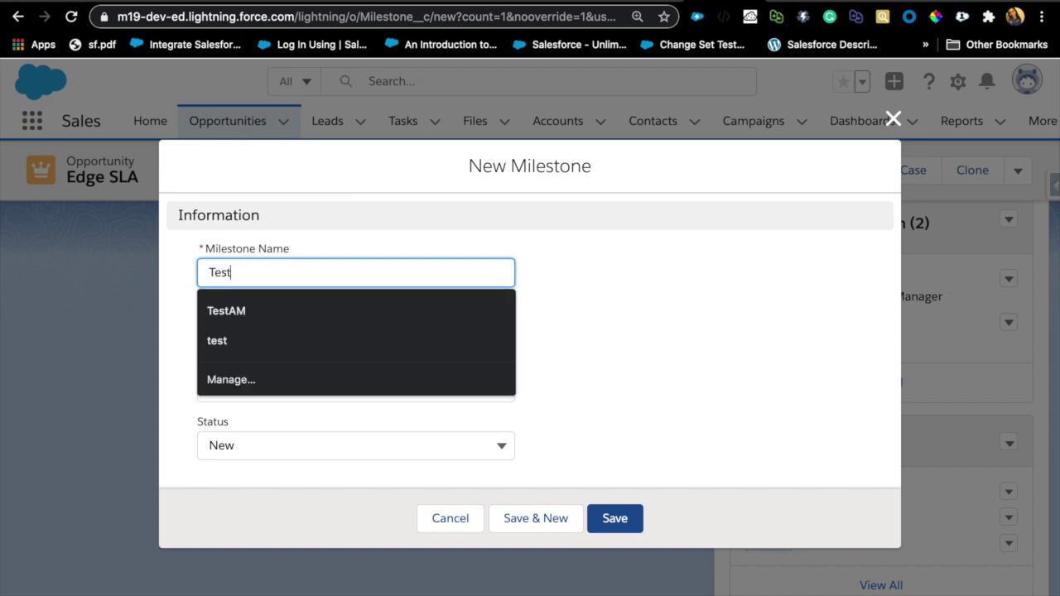
type(" 2")
left_click(243, 395)
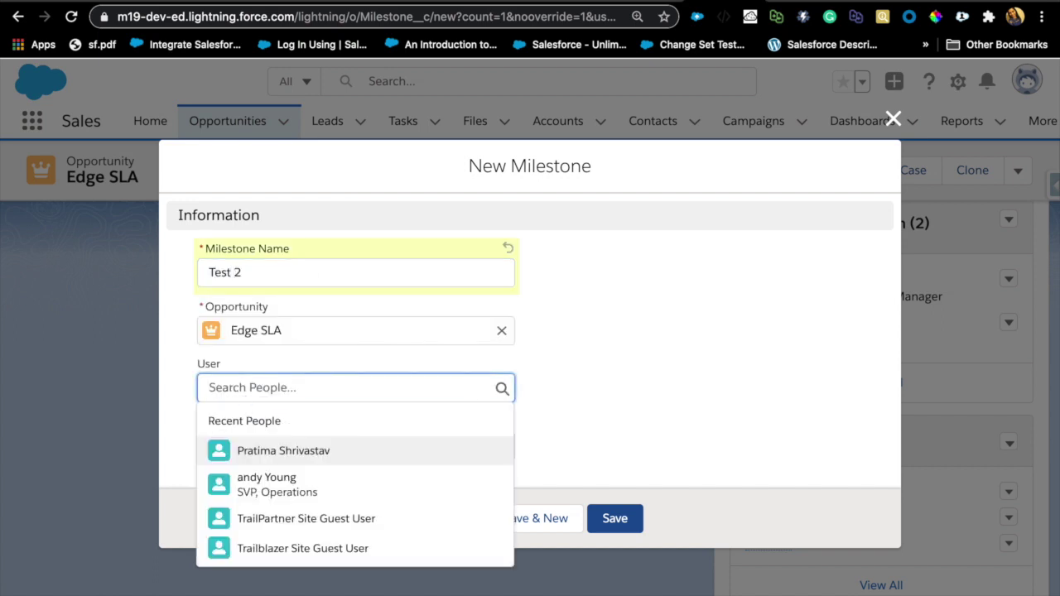
type("and")
left_click(214, 455)
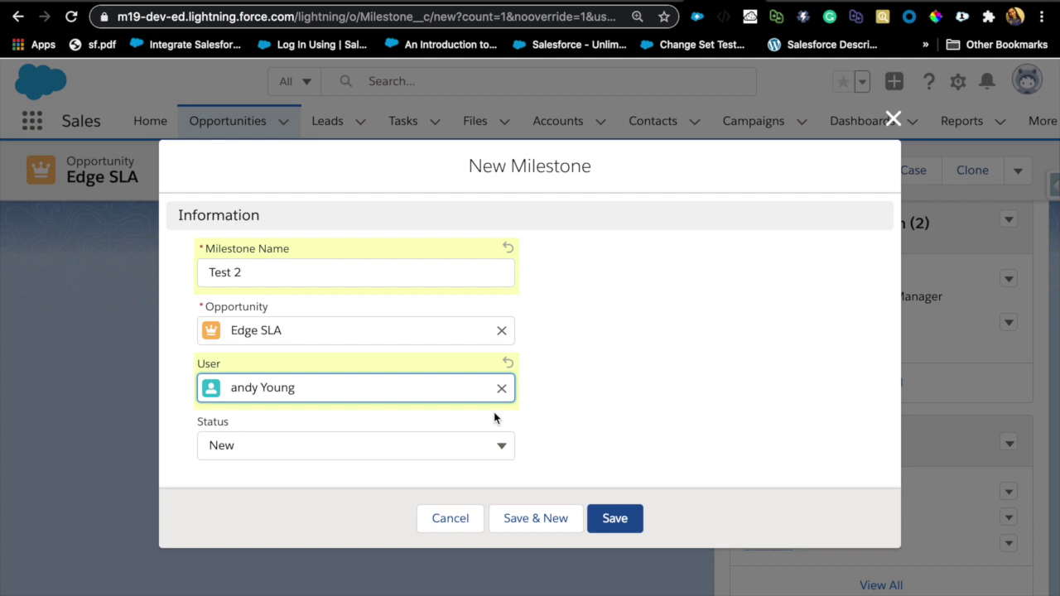
left_click(627, 516)
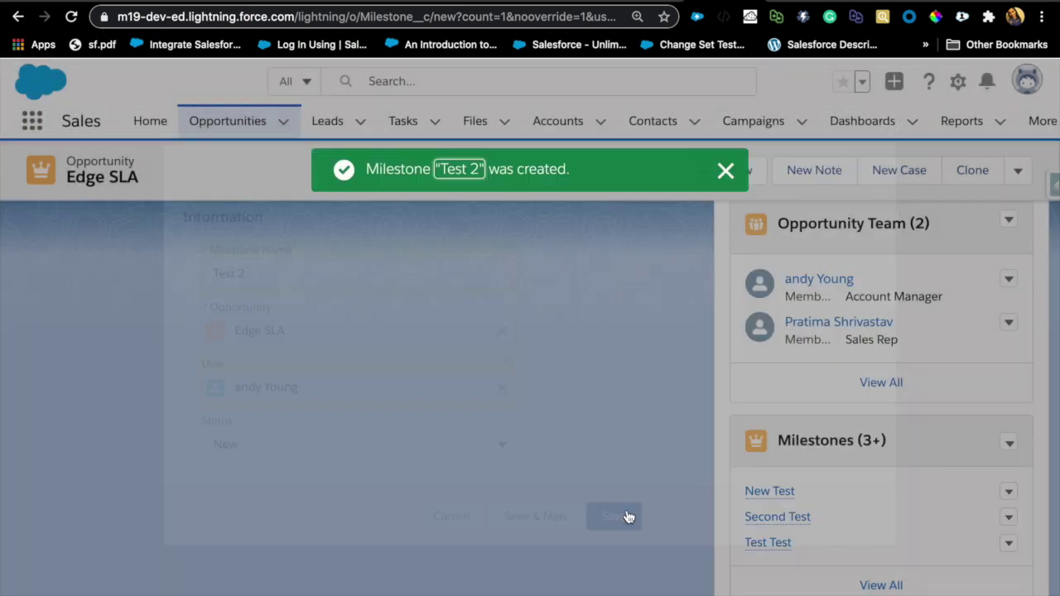
Reload Edge SLA and verify its Opportunity Team still lists two members
scroll(627, 516, "down", 5)
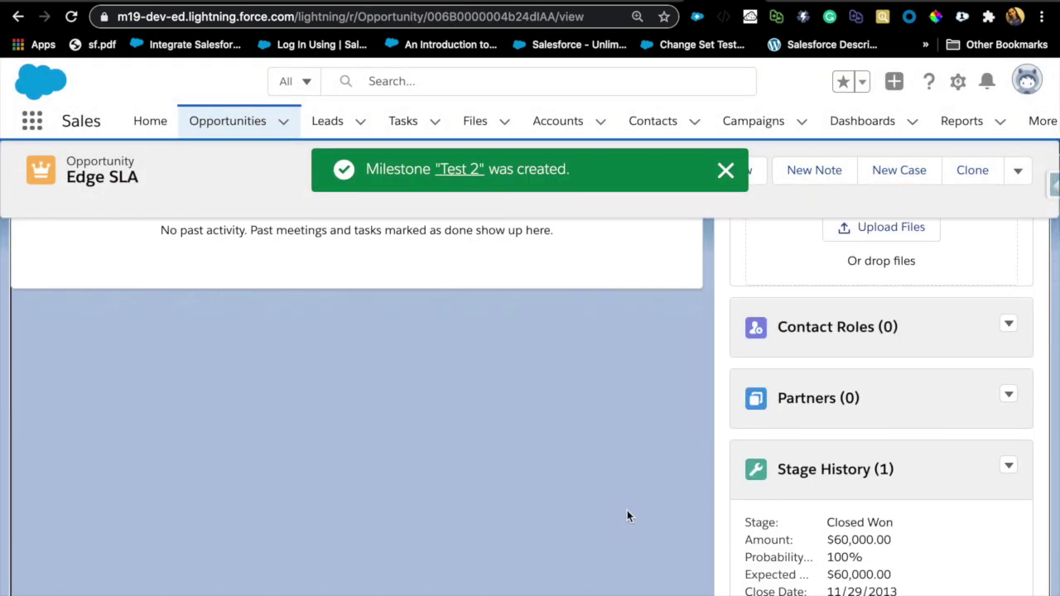
scroll(627, 513, "down", 5)
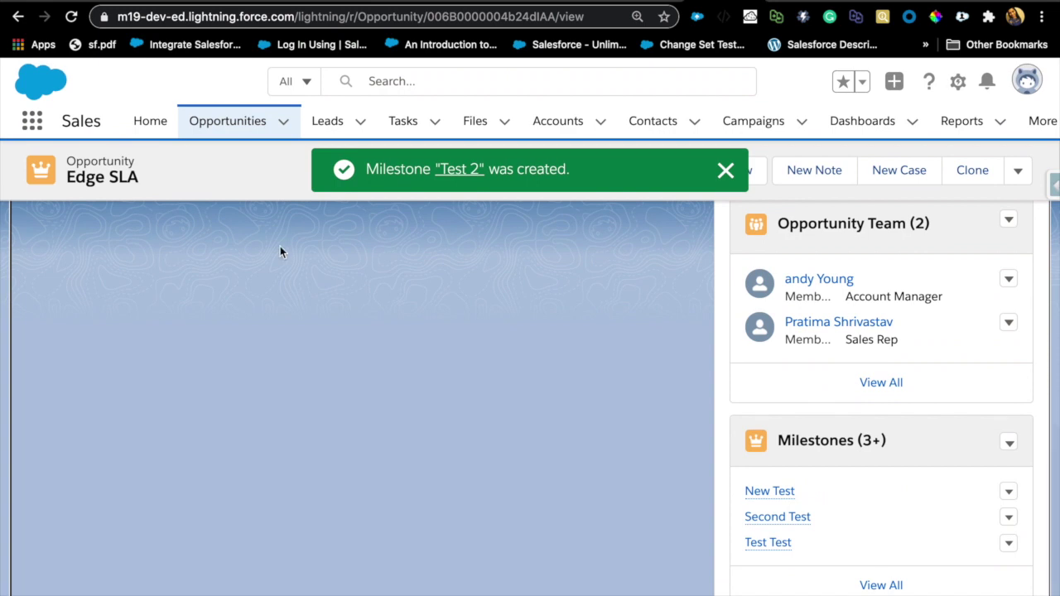
left_click(71, 17)
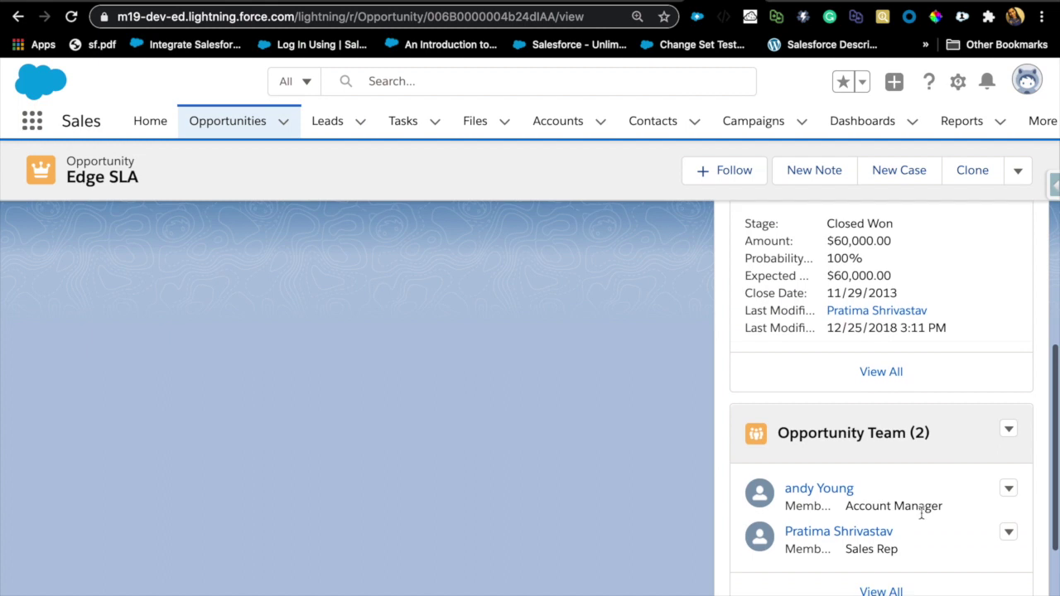
scroll(920, 513, "down", 1)
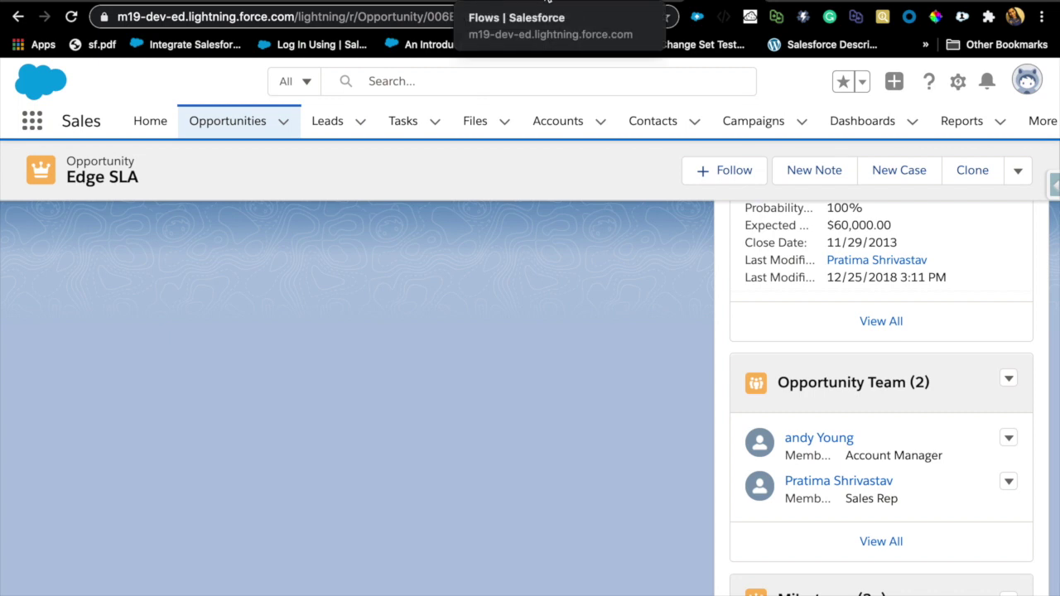
left_click(579, 2)
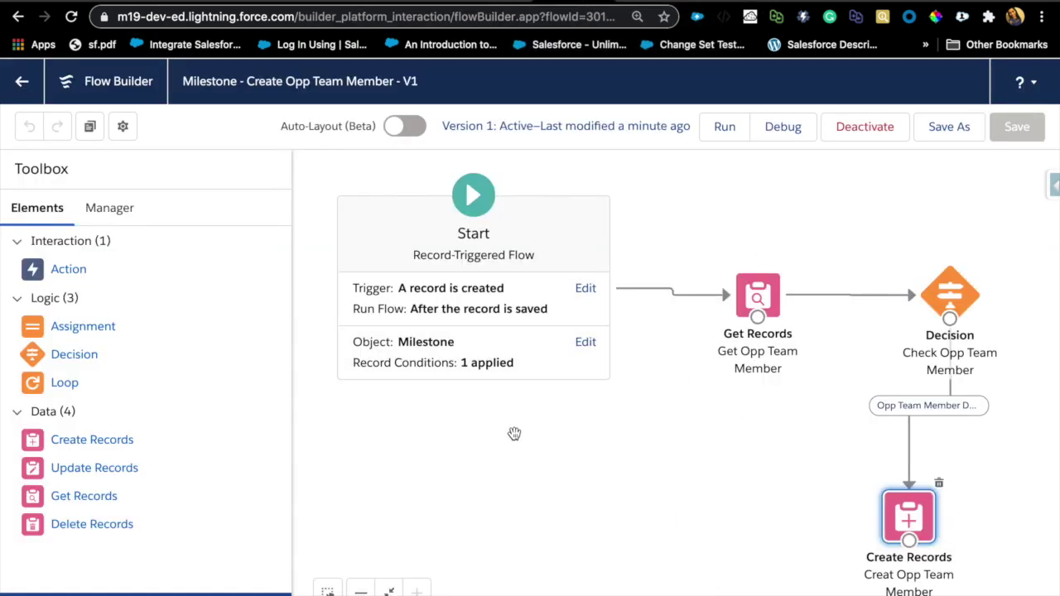
Review the older Insert Opp Team on Milestones flow's loop, then return to the active Milestone flow
key("ctrl+Tab")
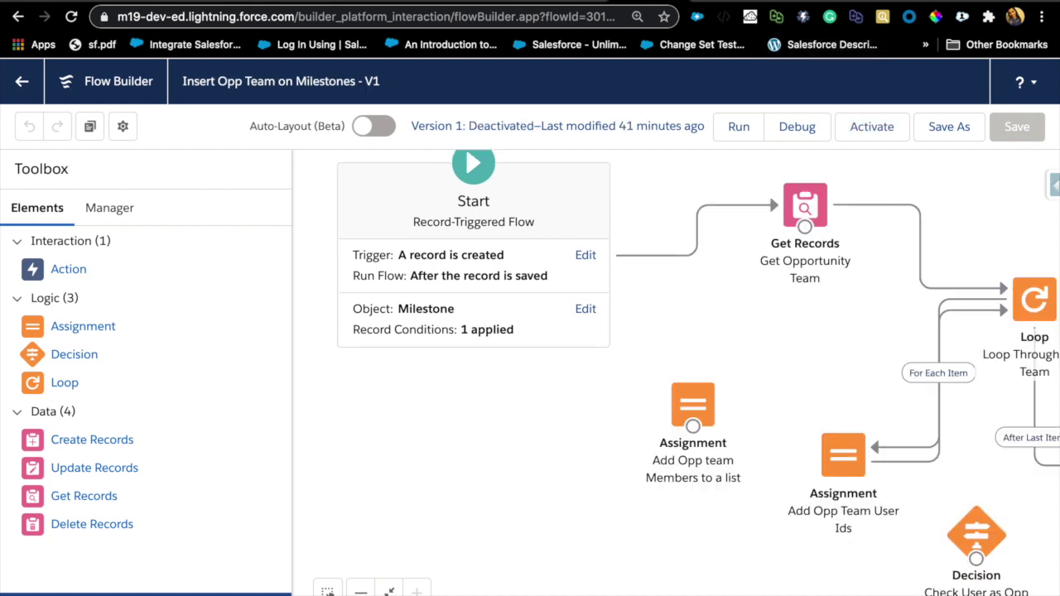
left_click_drag(806, 348, 507, 322)
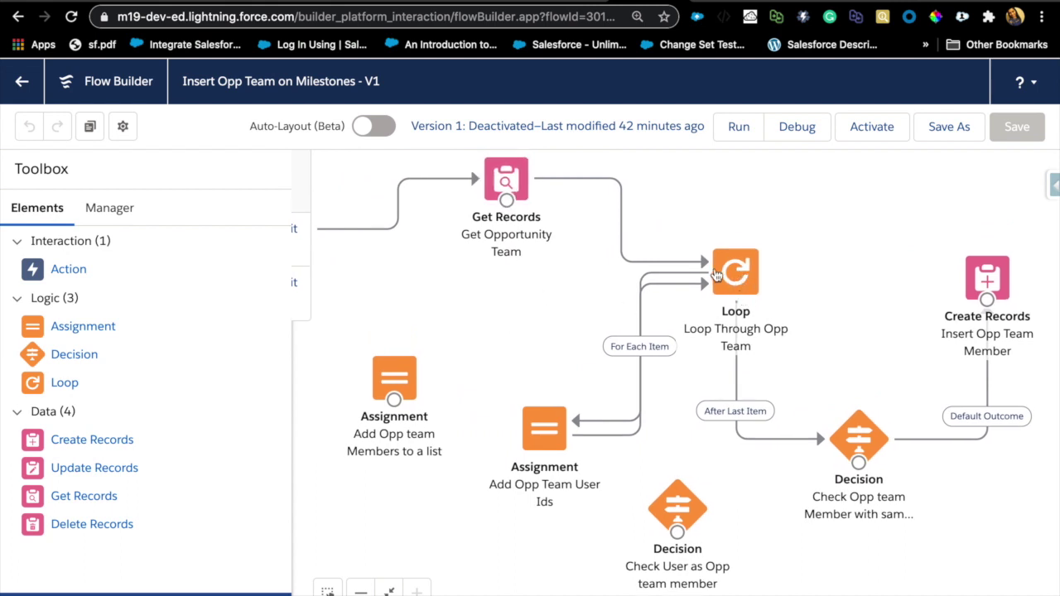
left_click(703, 286)
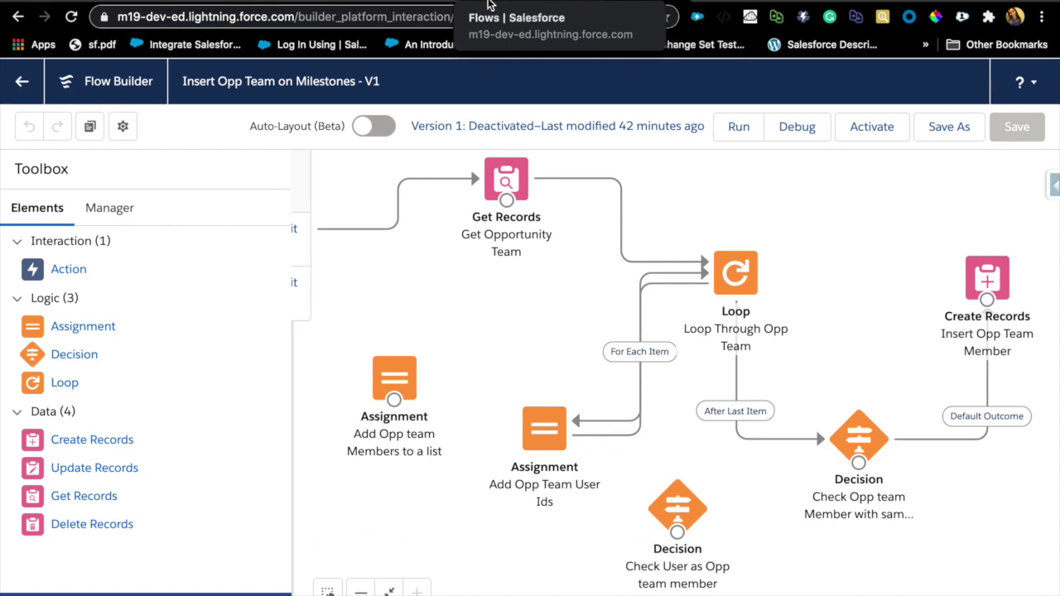
left_click(580, 5)
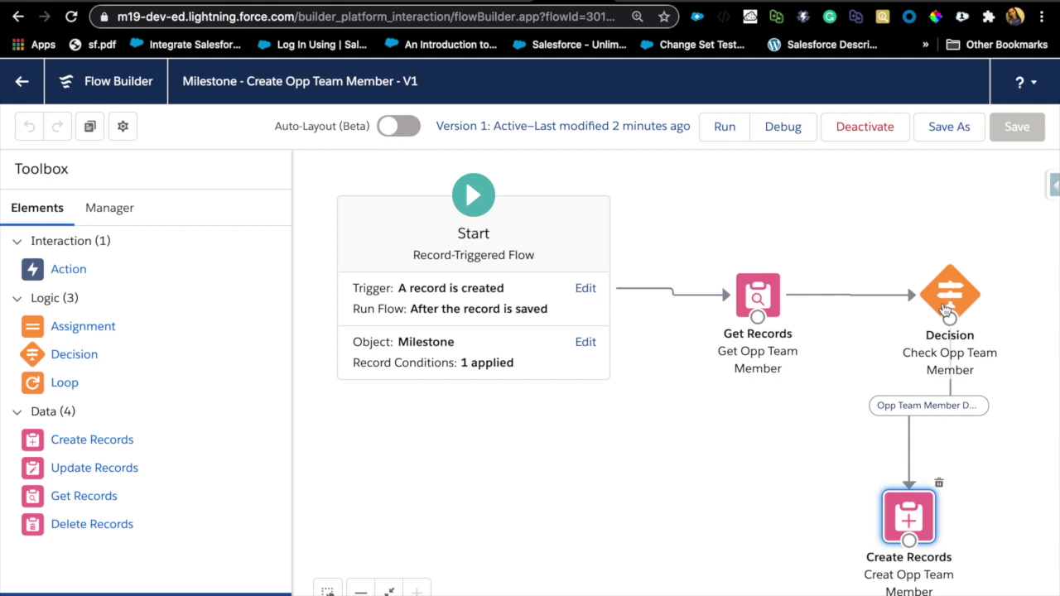
left_click(648, 4)
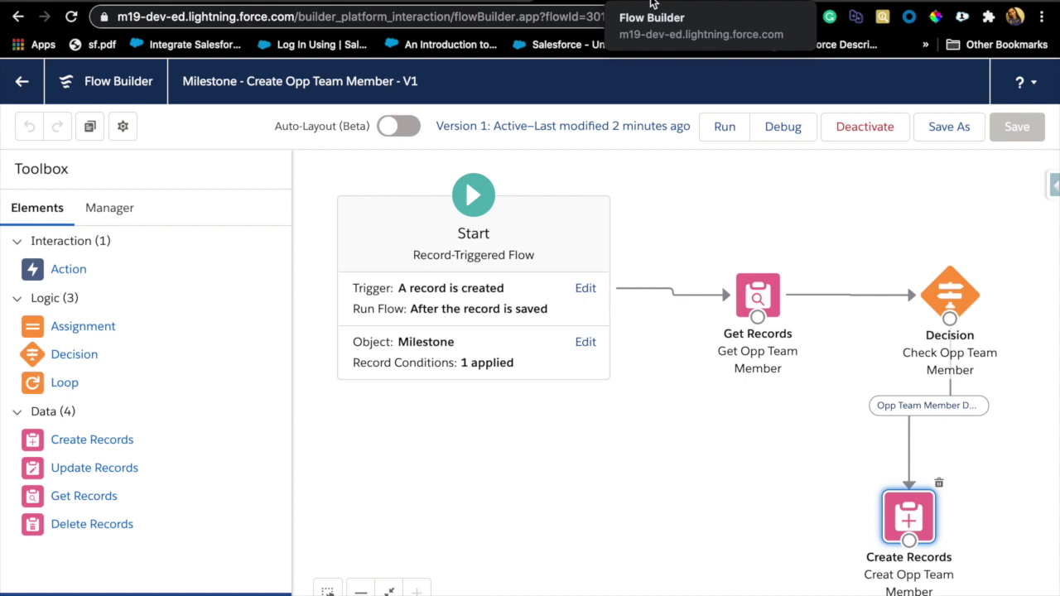
left_click(651, 3)
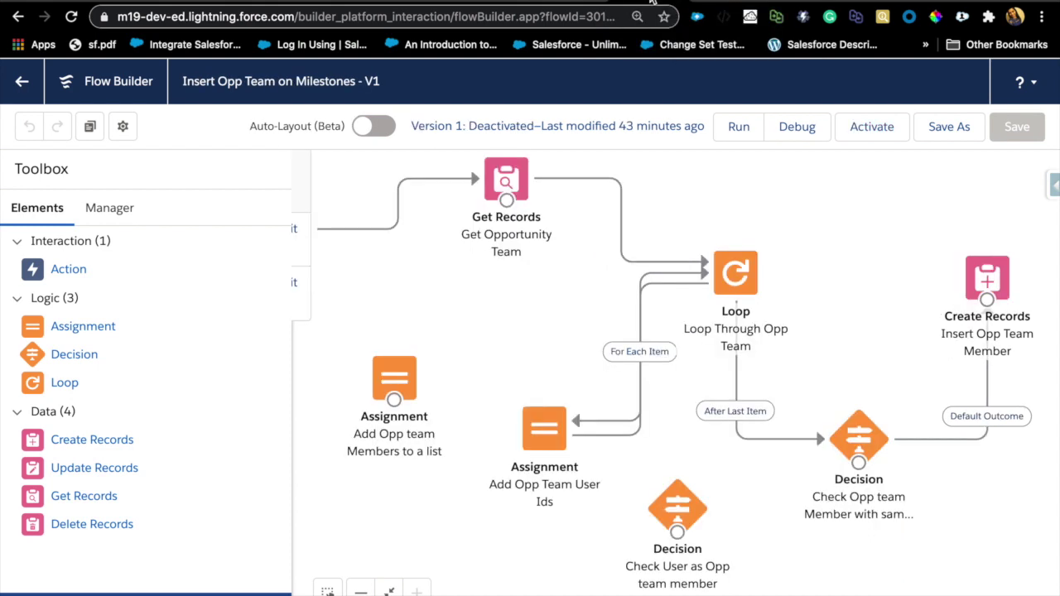
left_click(575, 5)
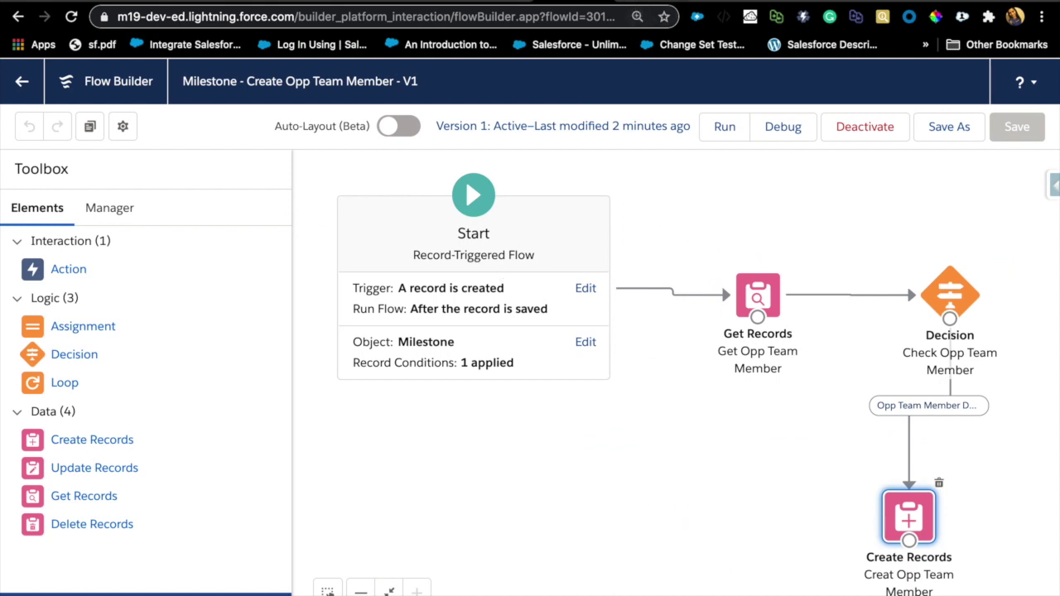
key("ctrl+Tab")
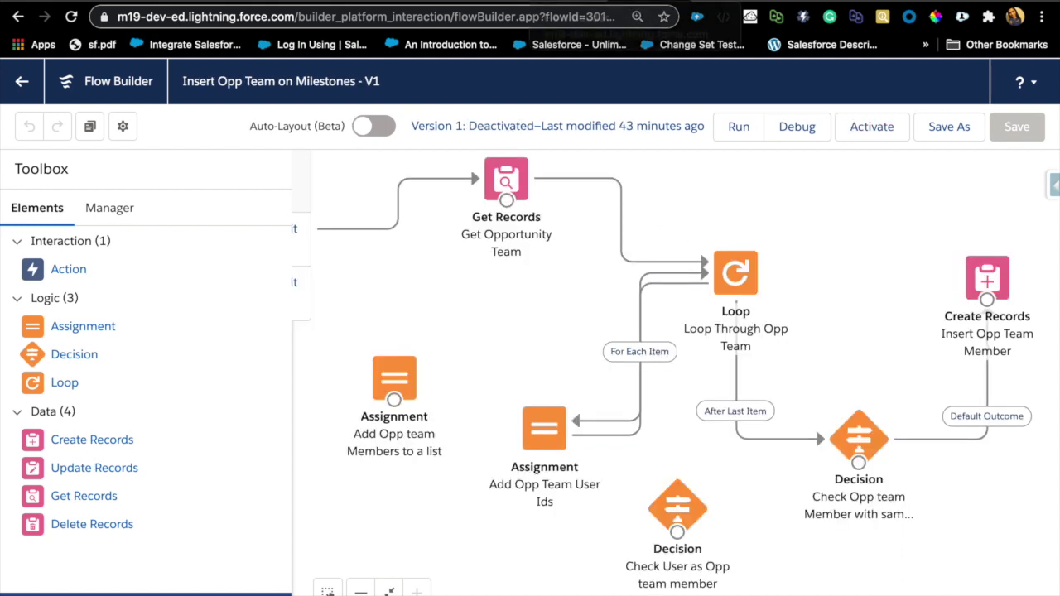
key("ctrl+shift+Tab")
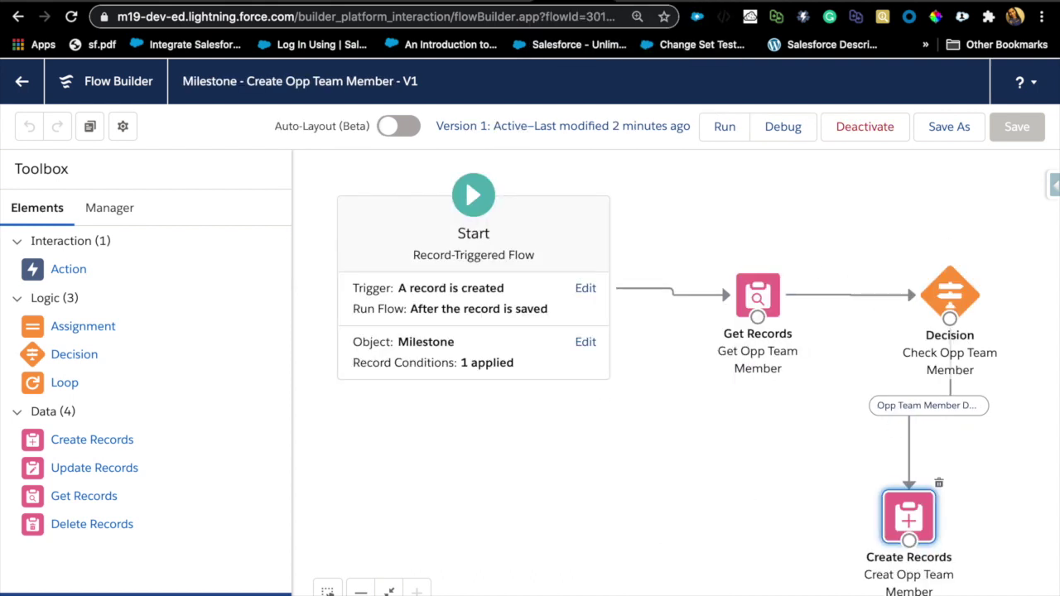
mouse_move(733, 589)
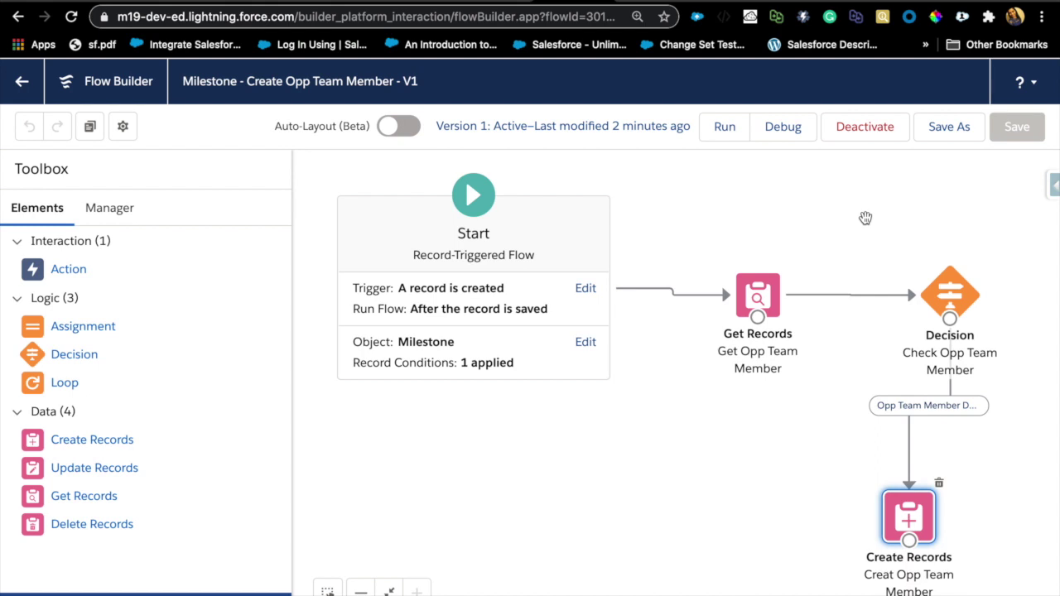